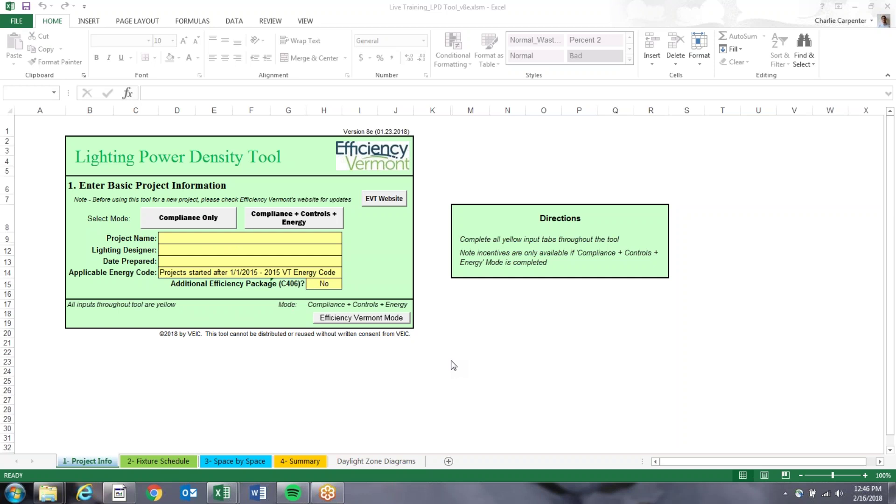
# Open Efficiency Vermont's Lighting Power Density Tool page in the browser and find its download request form
pyautogui.click(380, 198)
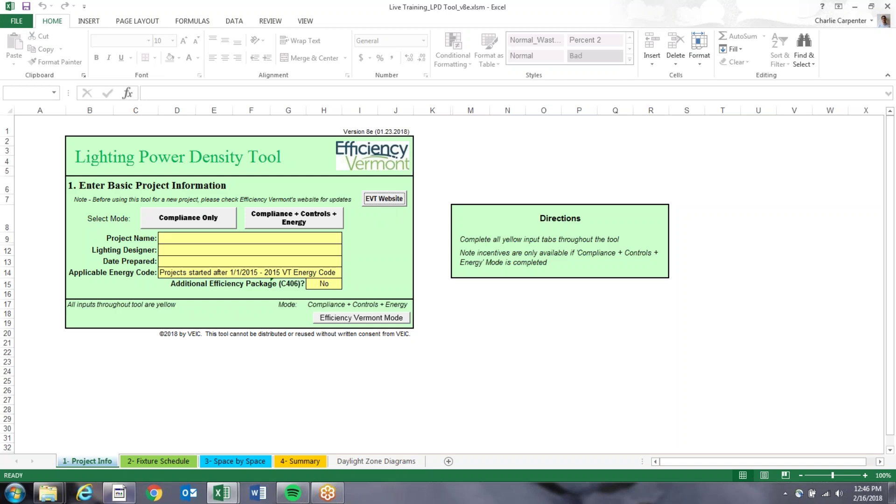
pyautogui.click(119, 495)
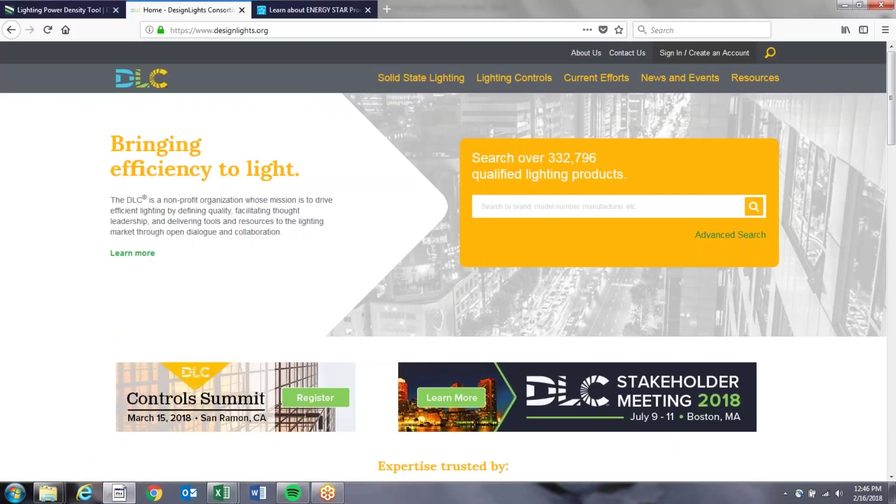
pyautogui.click(69, 12)
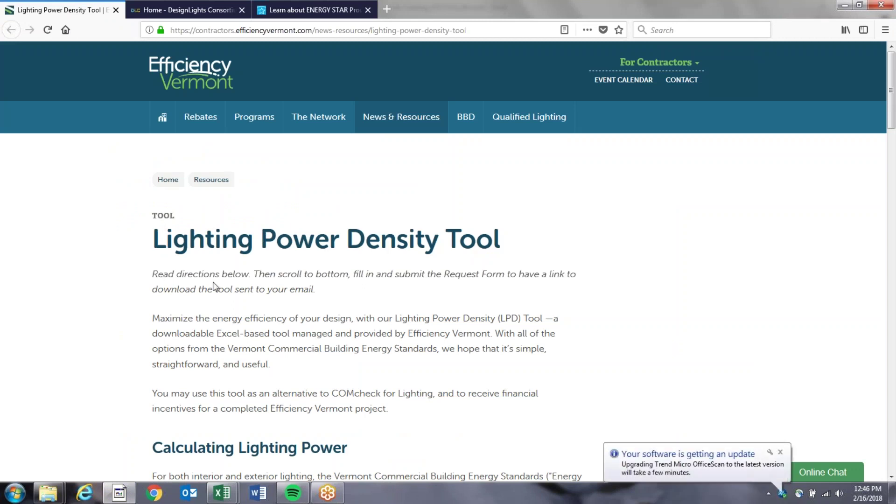
pyautogui.scroll(-15, 233, 304)
pyautogui.scroll(-9, 148, 201)
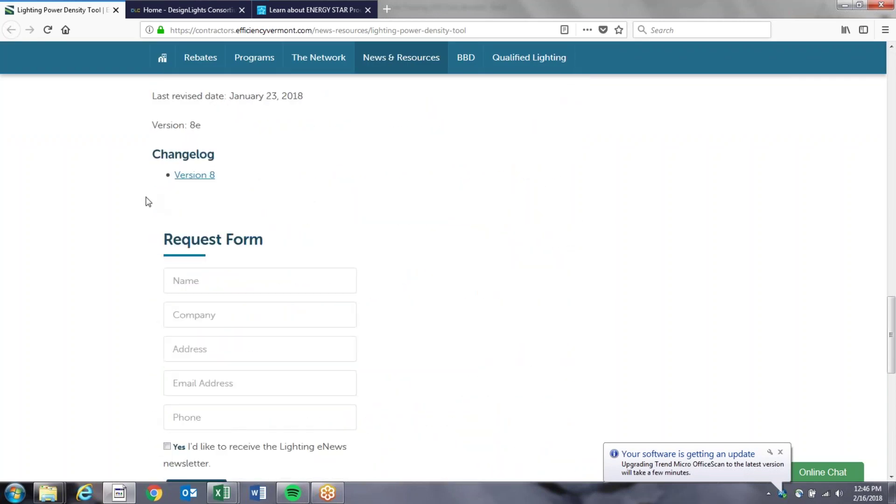
pyautogui.scroll(-1, 148, 201)
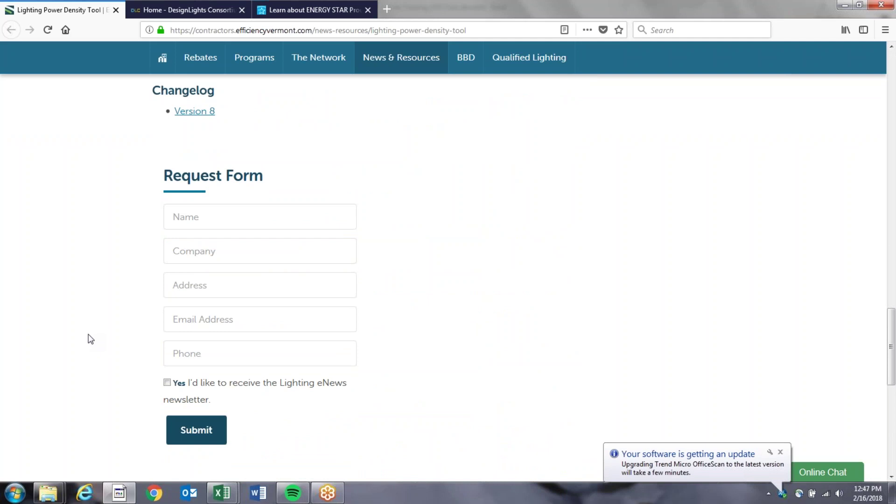
# Check the tool's last revised date and version number above the request form
pyautogui.scroll(2, 89, 338)
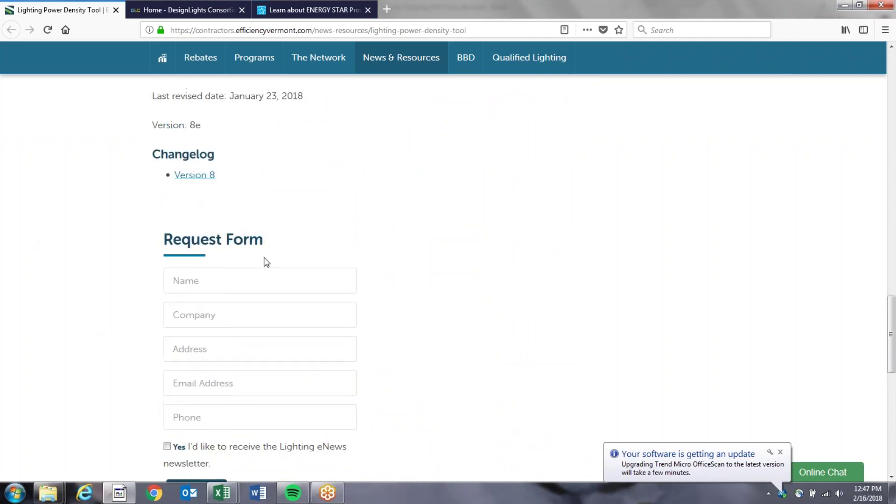
pyautogui.scroll(1, 208, 176)
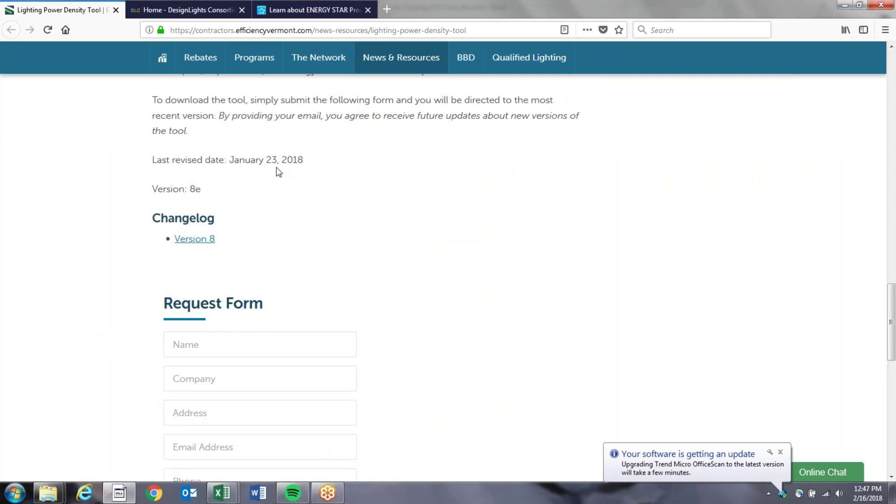
pyautogui.moveTo(230, 164); pyautogui.dragTo(299, 178)
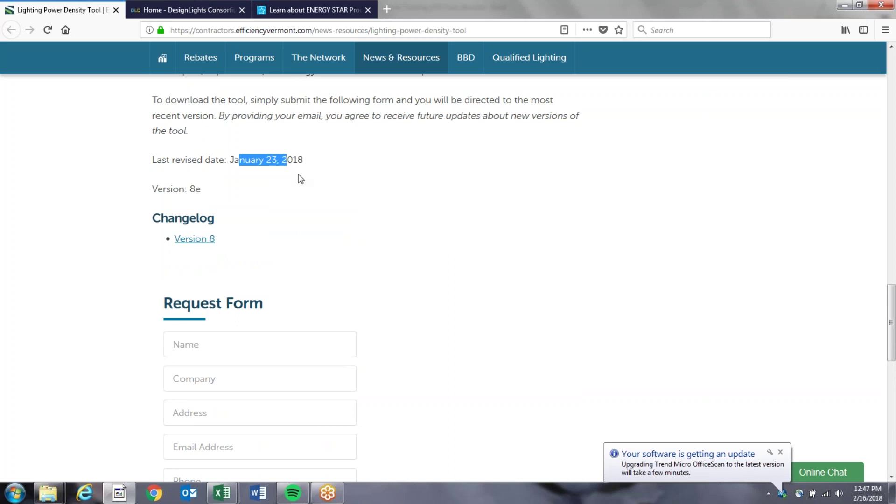
pyautogui.click(298, 178)
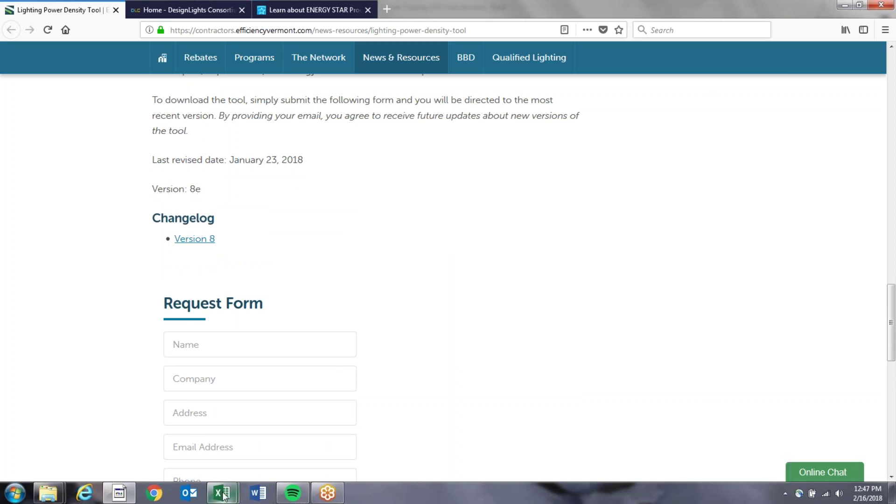
# Switch back to the Excel workbook and check the version note above the tool's title on the Project Info sheet
pyautogui.moveTo(223, 494)
pyautogui.click(164, 448)
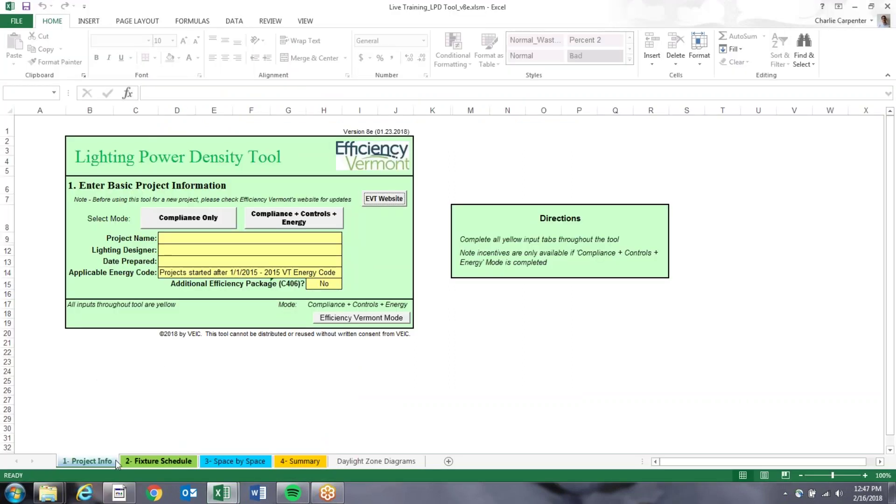
pyautogui.click(359, 133)
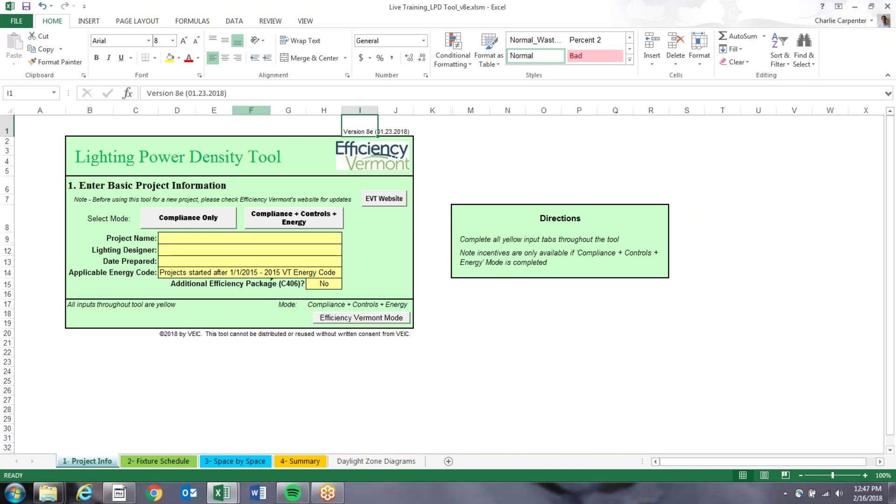
pyautogui.click(346, 378)
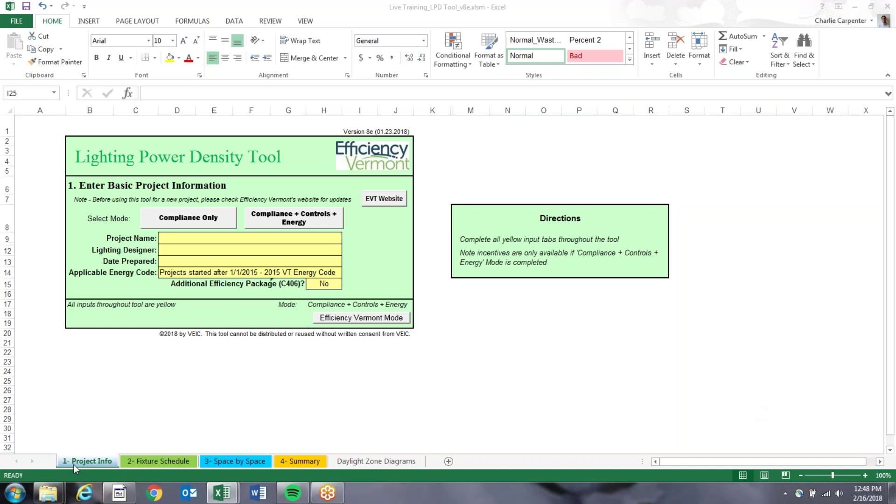
# Go through the Project Name, Lighting Designer and Date Prepared input fields
pyautogui.click(193, 238)
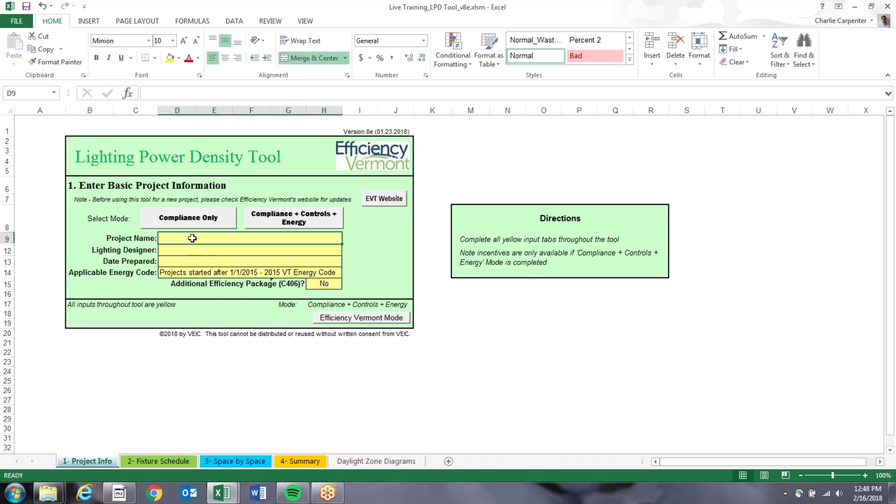
pyautogui.click(192, 252)
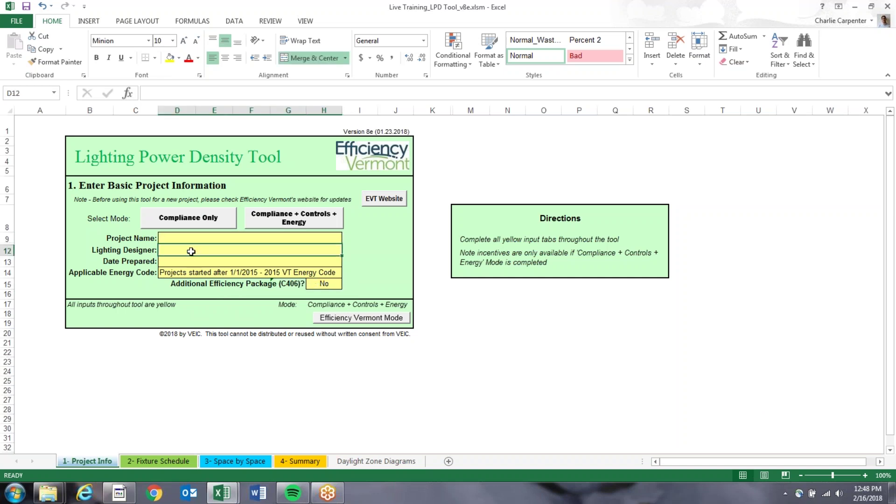
pyautogui.click(195, 261)
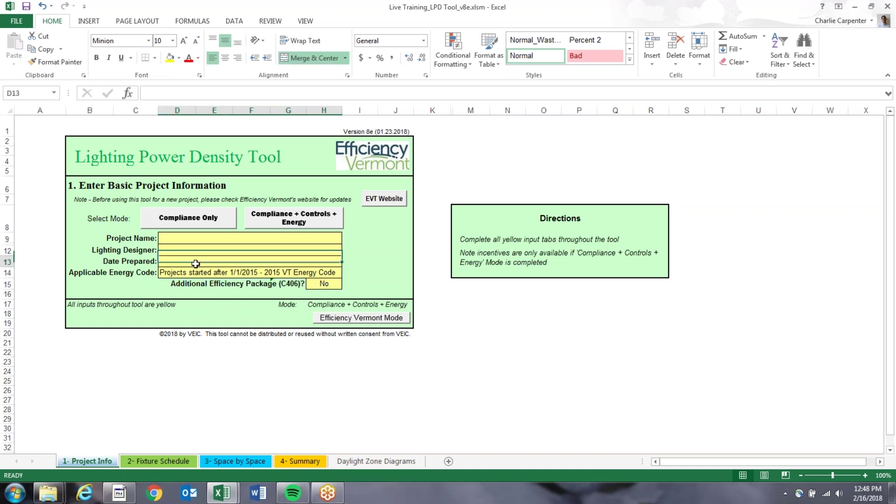
# Set the energy code to "Projects started after 1/1/2015 - 2015 VT Energy Code" and choose Compliance + Controls + Energy mode
pyautogui.click(236, 274)
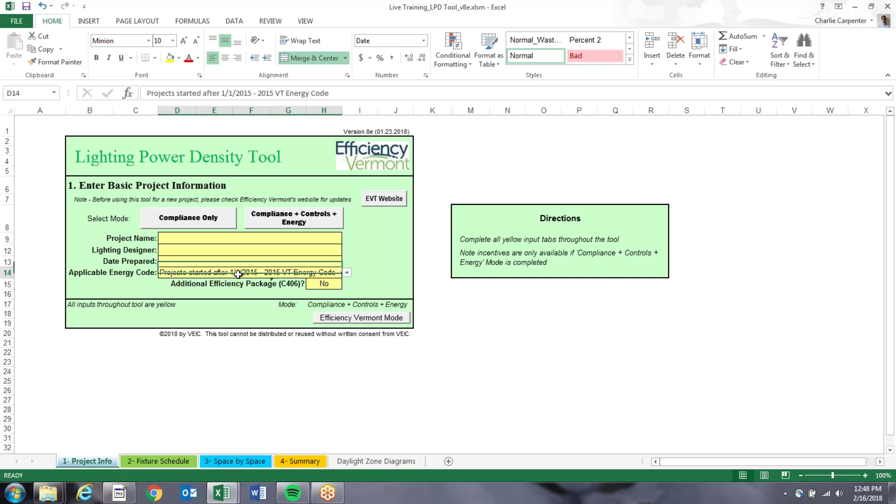
pyautogui.click(347, 272)
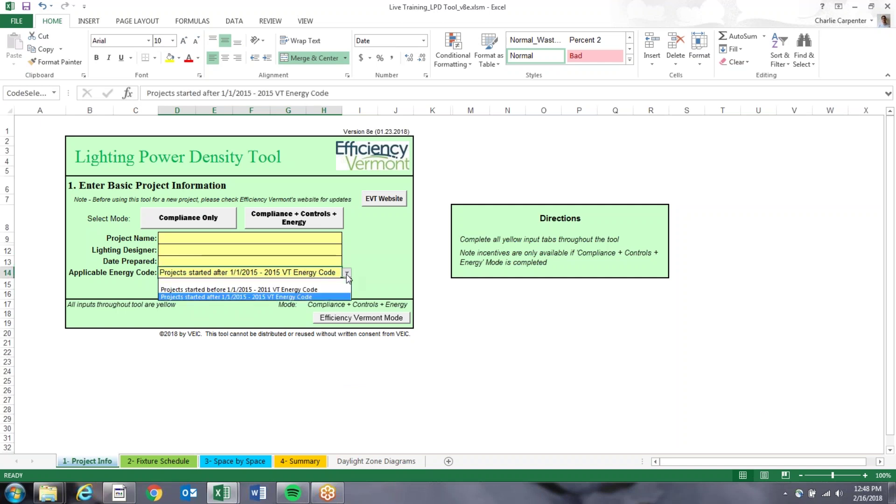
pyautogui.click(319, 297)
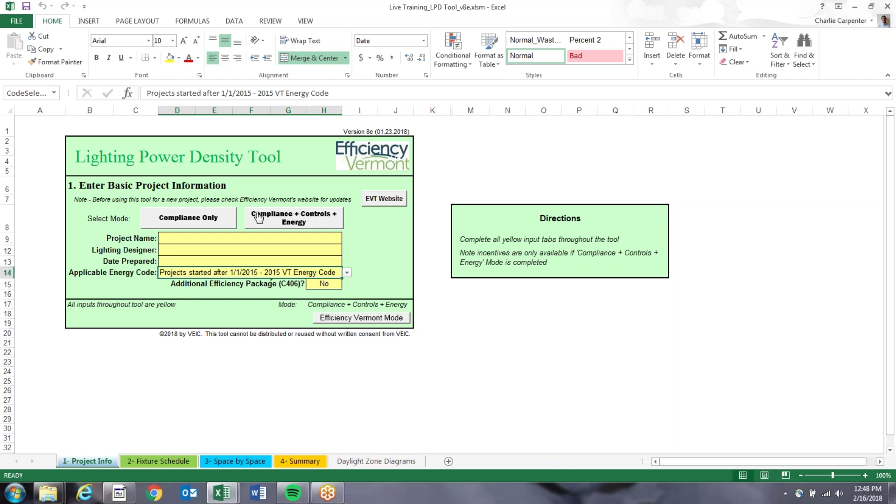
pyautogui.click(310, 221)
pyautogui.click(325, 284)
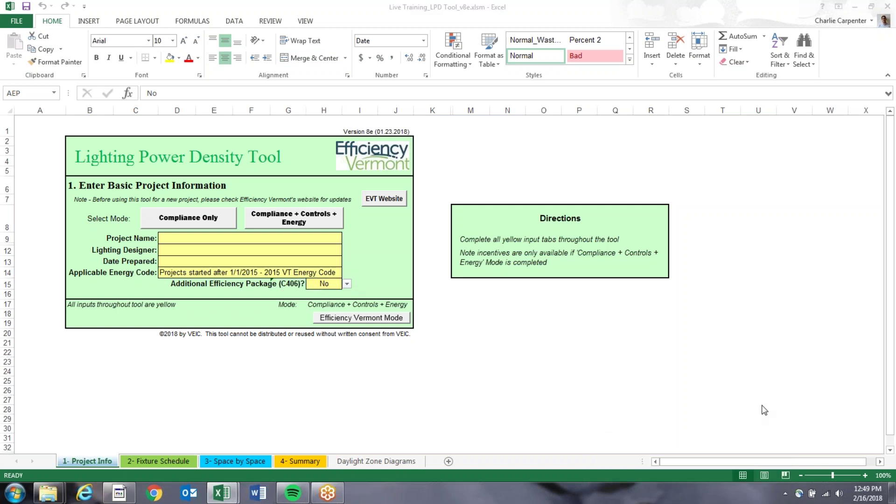
# On the Fixture Schedule sheet, set the lamp type of fixture A to LED
pyautogui.click(154, 459)
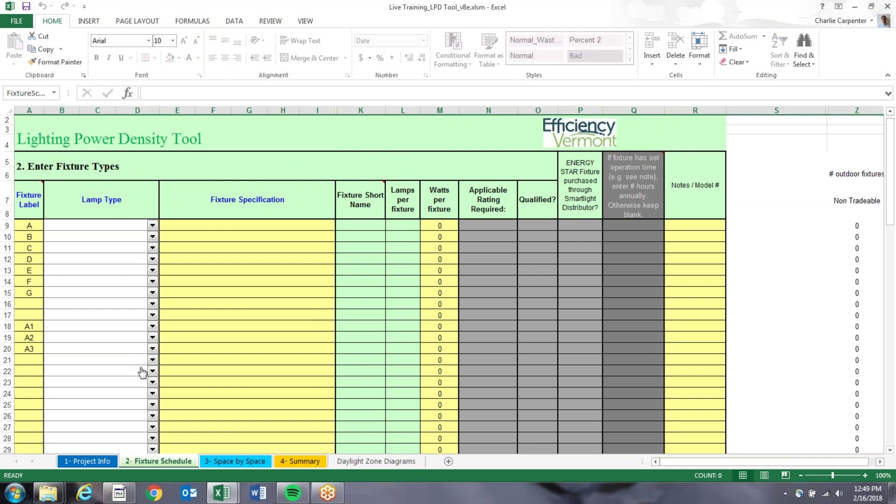
pyautogui.click(30, 226)
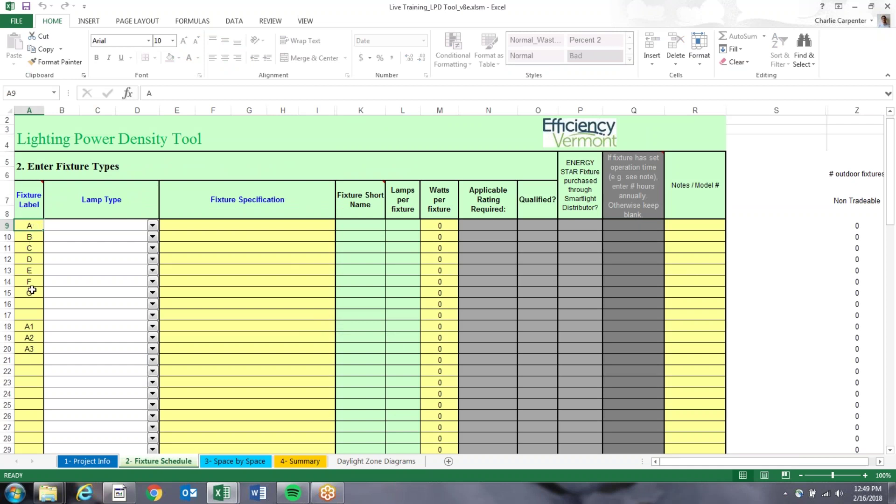
pyautogui.click(153, 226)
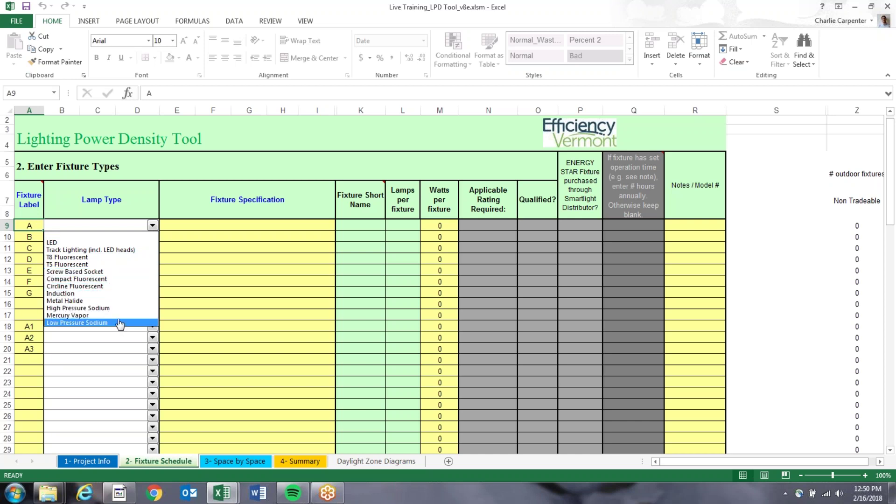
pyautogui.click(108, 243)
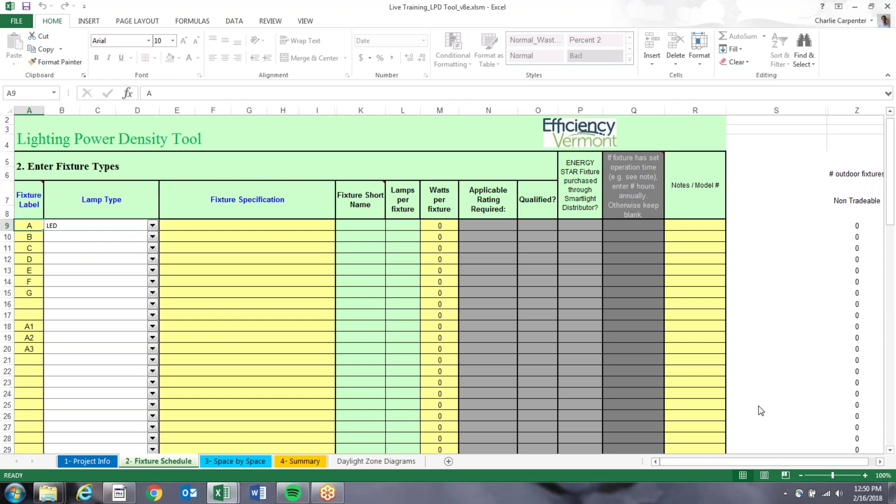
# Set the lamp types of fixtures B and D to LED and of fixture C to T8 Fluorescent
pyautogui.click(153, 238)
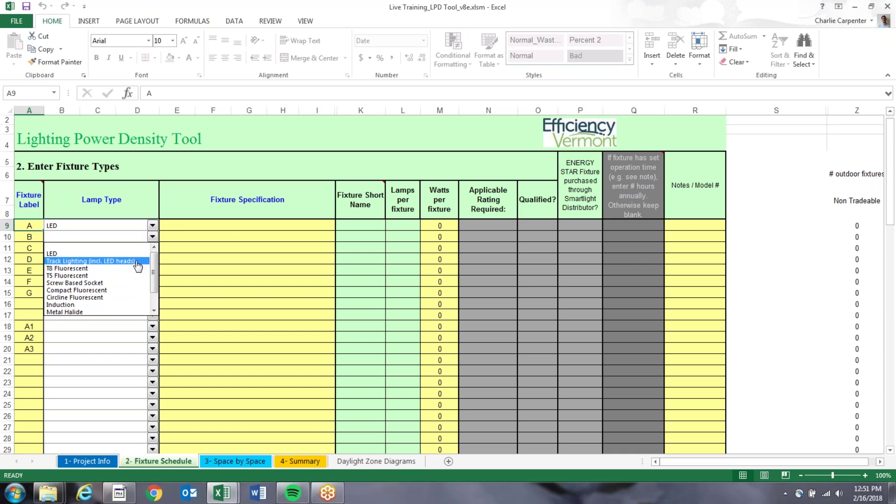
pyautogui.click(117, 254)
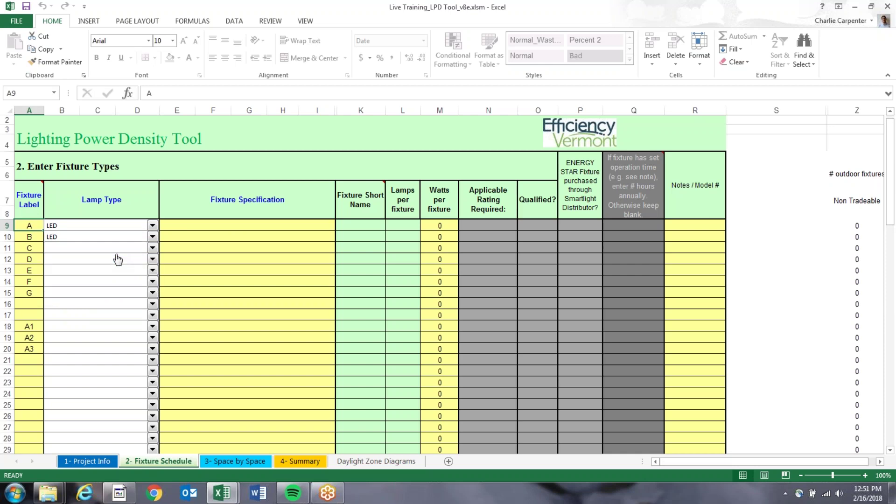
pyautogui.click(152, 247)
pyautogui.click(120, 280)
pyautogui.click(153, 259)
pyautogui.click(140, 276)
# Set the lamp type of fixture E to LED and of fixtures F and G to Track Lighting (incl. LED heads)
pyautogui.click(153, 270)
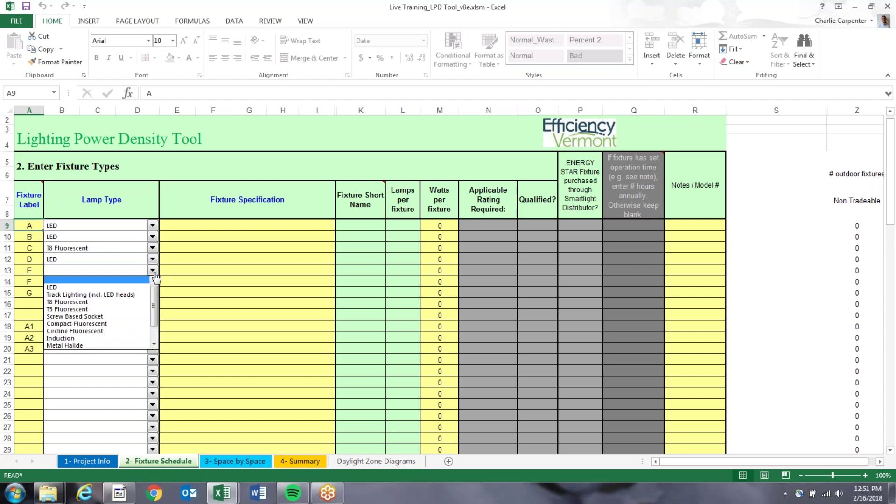
pyautogui.click(125, 289)
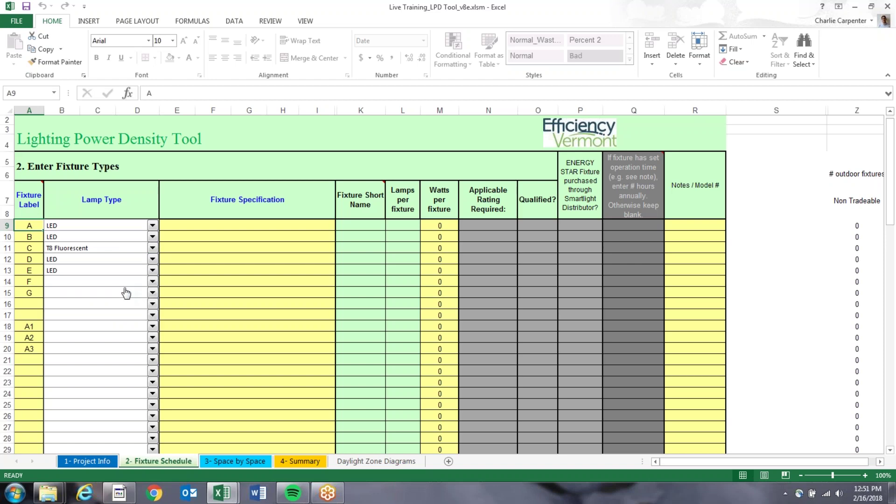
pyautogui.click(153, 281)
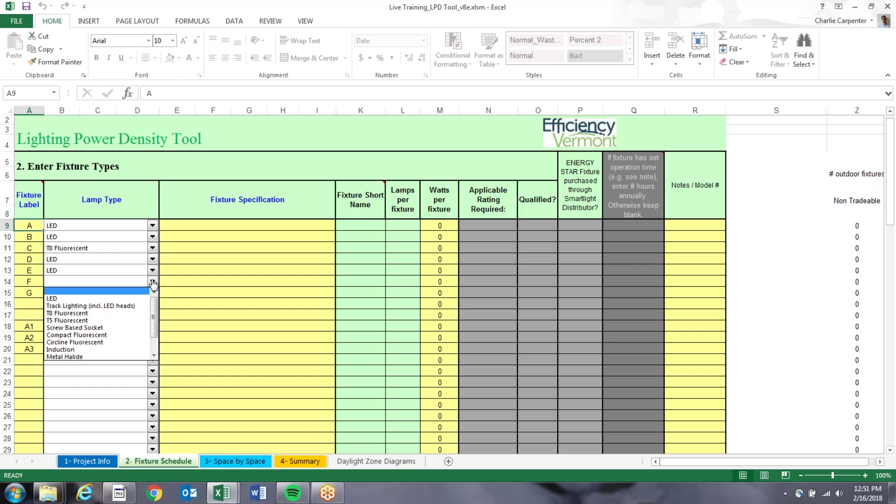
pyautogui.click(132, 306)
pyautogui.click(153, 292)
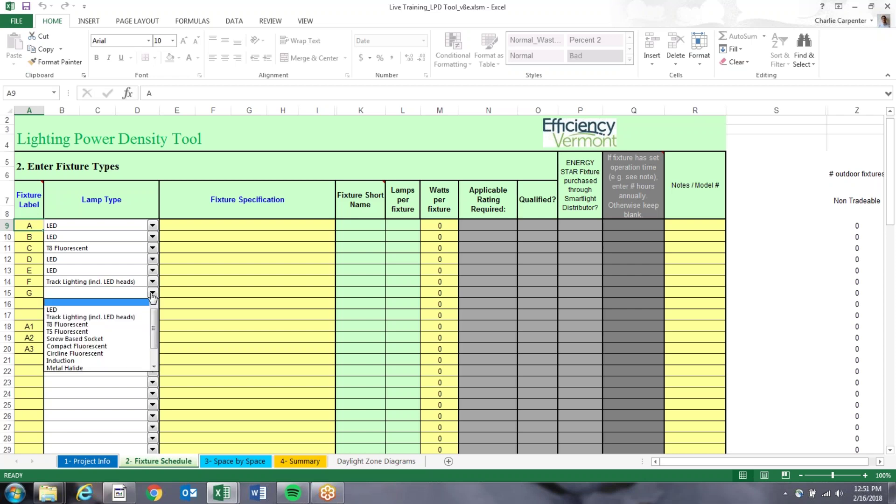
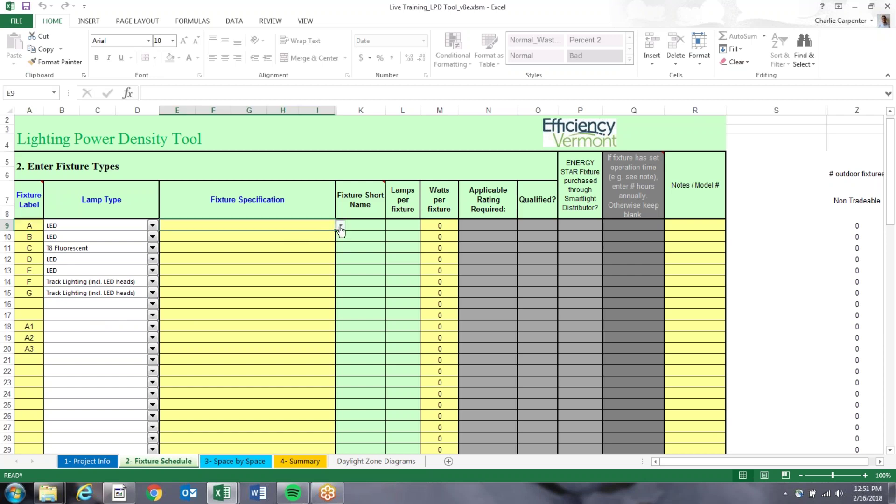
# Look through the available LED fixture specification options for fixture A, from indoor downlights to outdoor pole fixtures
pyautogui.click(340, 227)
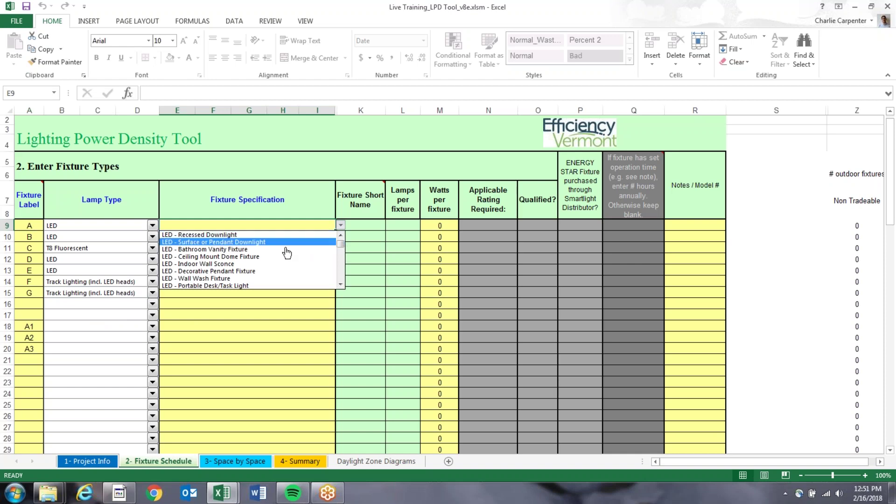
pyautogui.click(341, 286)
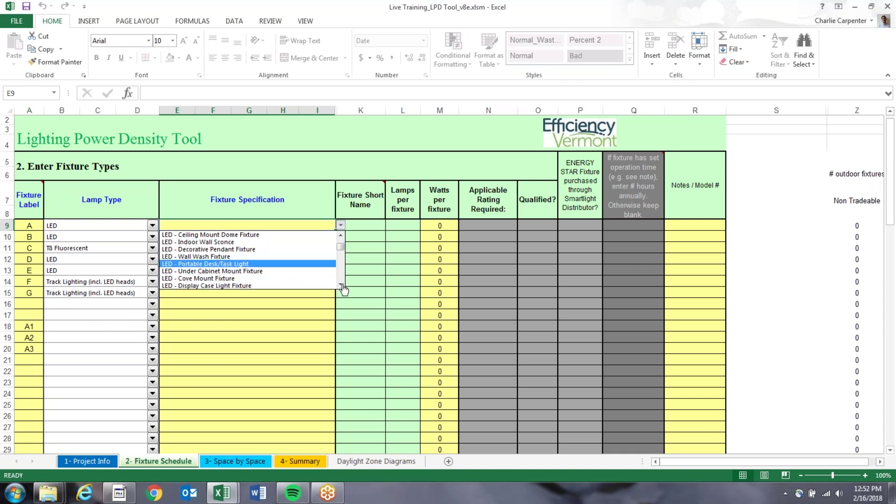
pyautogui.click(341, 286)
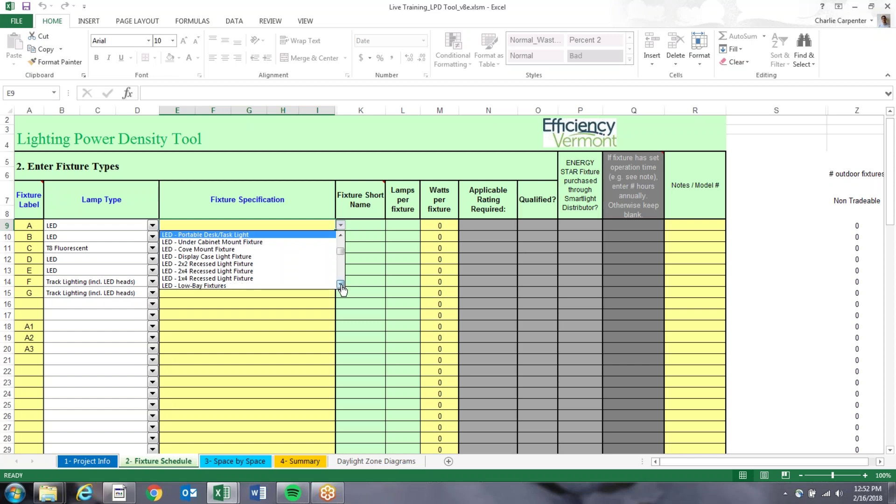
pyautogui.click(341, 285)
pyautogui.click(342, 285)
pyautogui.click(341, 285)
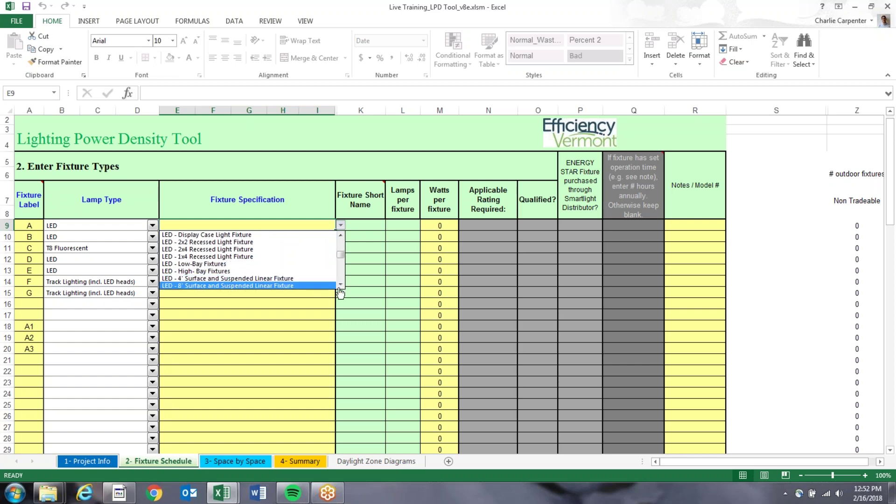
pyautogui.click(341, 285)
pyautogui.click(341, 285)
pyautogui.click(341, 284)
pyautogui.click(341, 284)
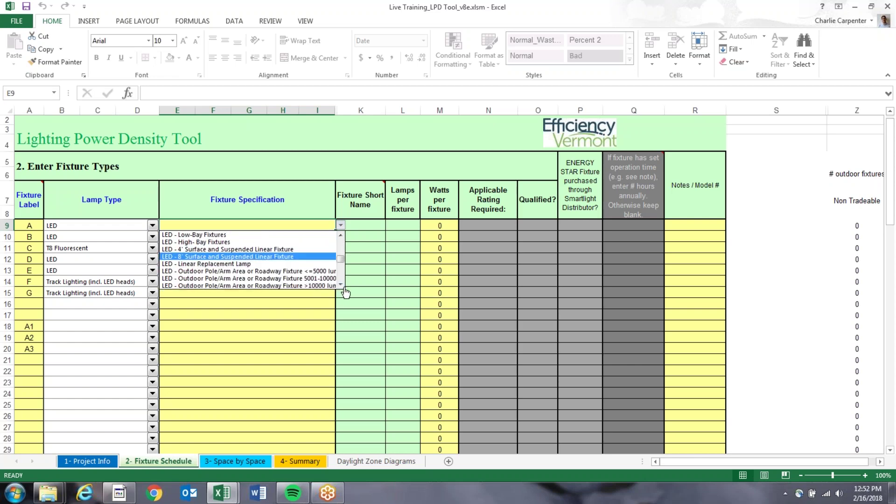
pyautogui.click(341, 285)
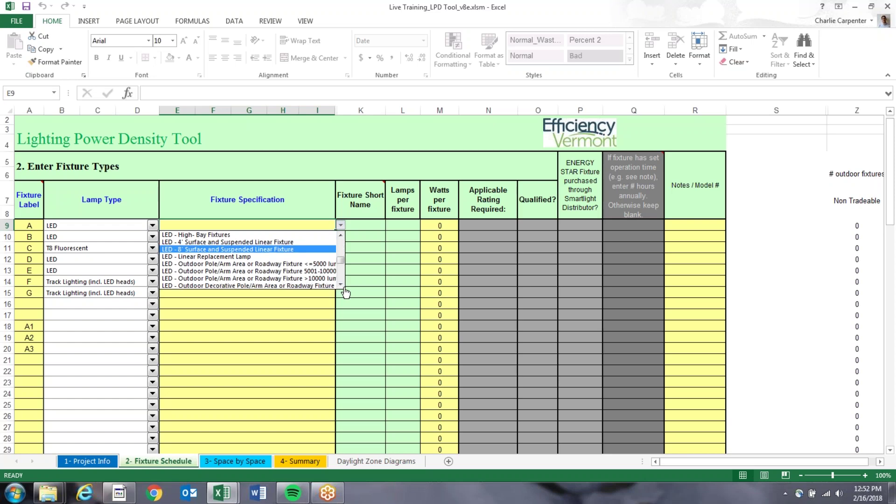
pyautogui.click(341, 285)
pyautogui.click(341, 284)
pyautogui.click(341, 285)
pyautogui.click(341, 284)
pyautogui.click(756, 408)
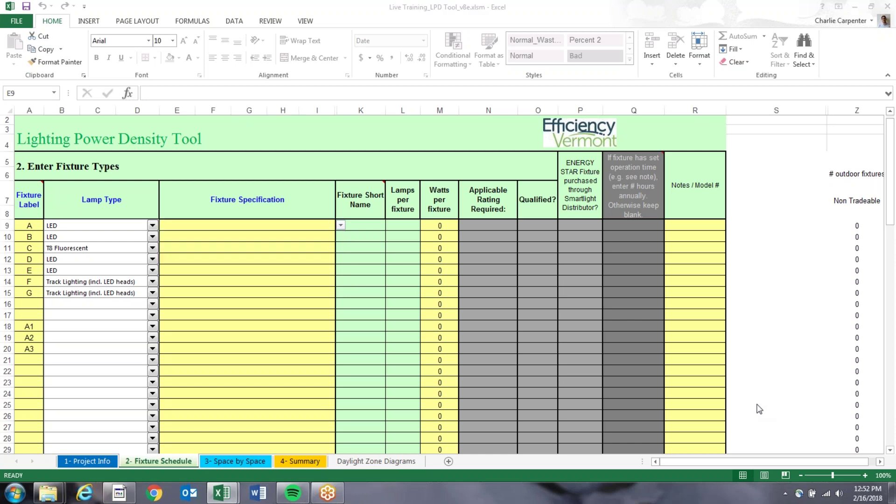
# Set fixture A1's lamp type to LED and its specification to "LED - Outdoor Pole/Arm Area or Roadway Fixture 5001-10000 lumens"
pyautogui.click(154, 328)
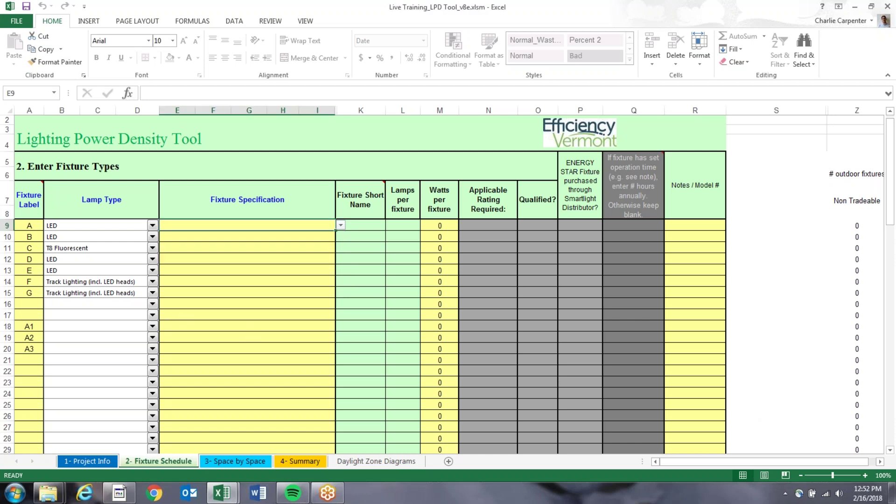
pyautogui.click(136, 346)
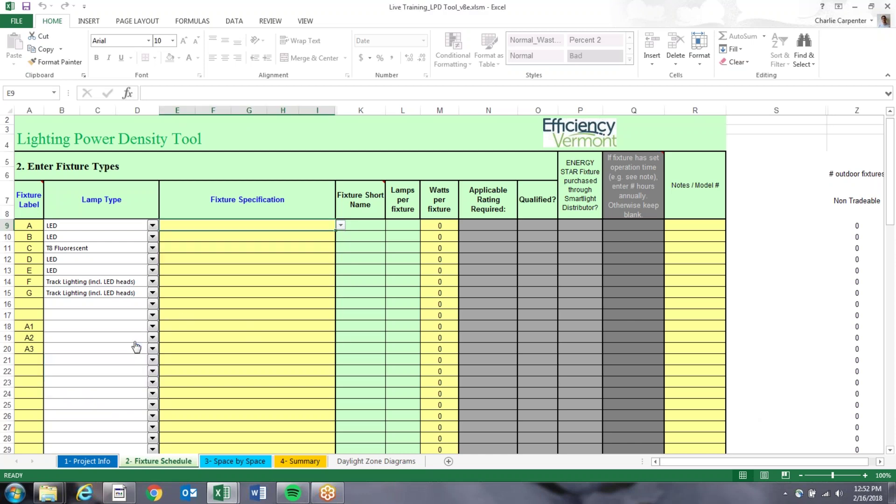
pyautogui.click(250, 327)
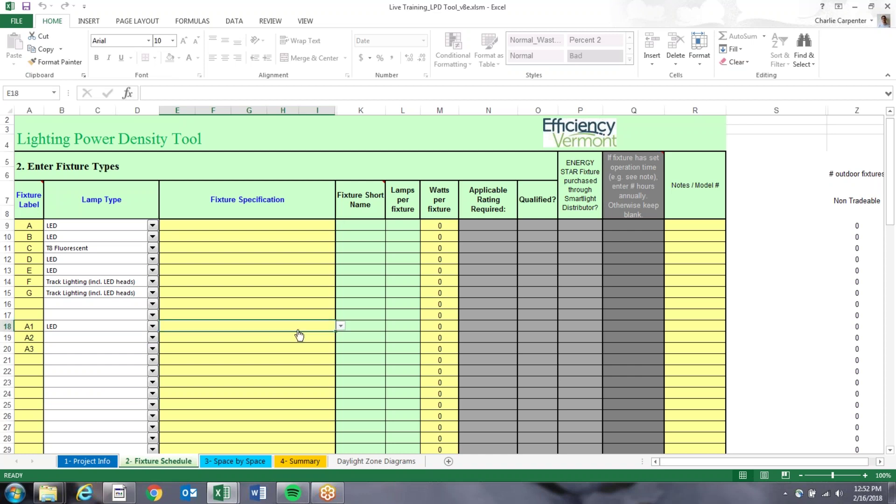
pyautogui.click(342, 326)
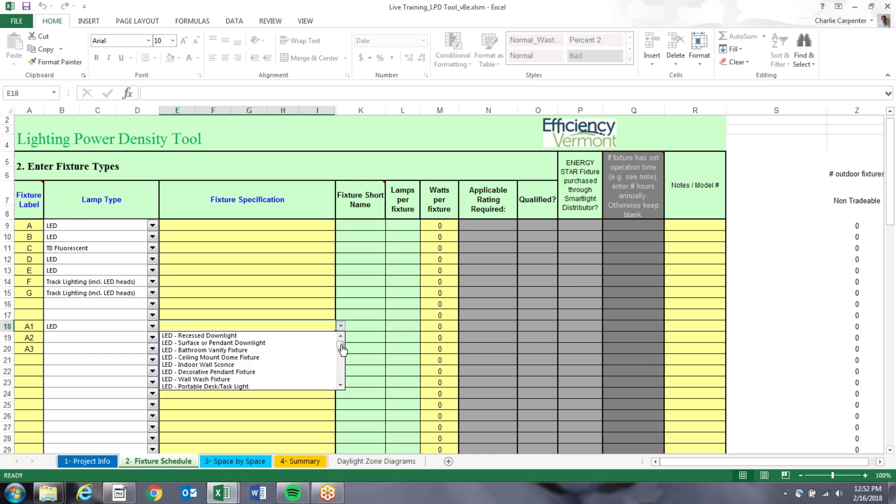
pyautogui.moveTo(341, 345); pyautogui.dragTo(341, 363)
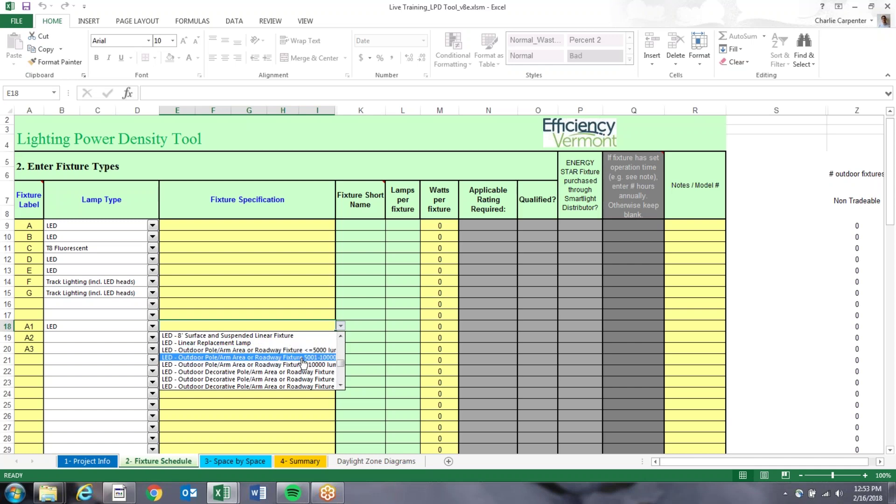
pyautogui.click(304, 357)
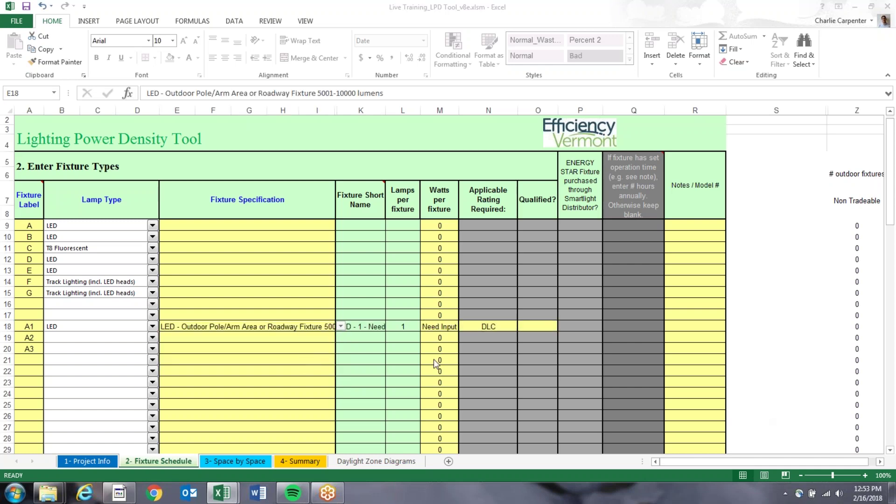
pyautogui.click(339, 327)
pyautogui.click(340, 327)
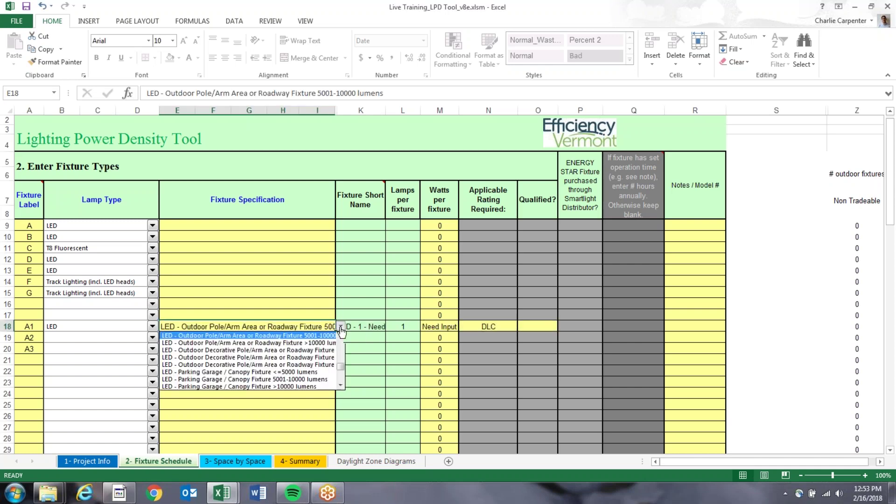
pyautogui.moveTo(341, 370)
pyautogui.mouseDown()
pyautogui.moveTo(342, 382)
pyautogui.moveTo(342, 366)
pyautogui.mouseUp()
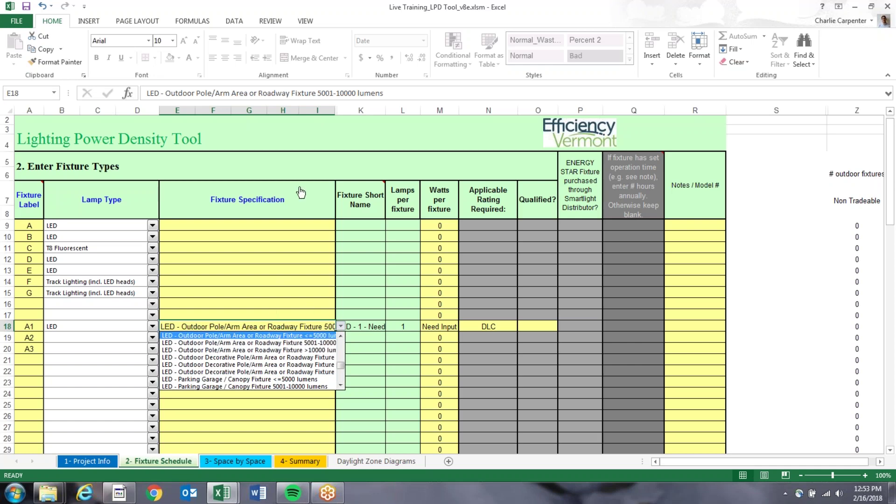
pyautogui.press('Escape')
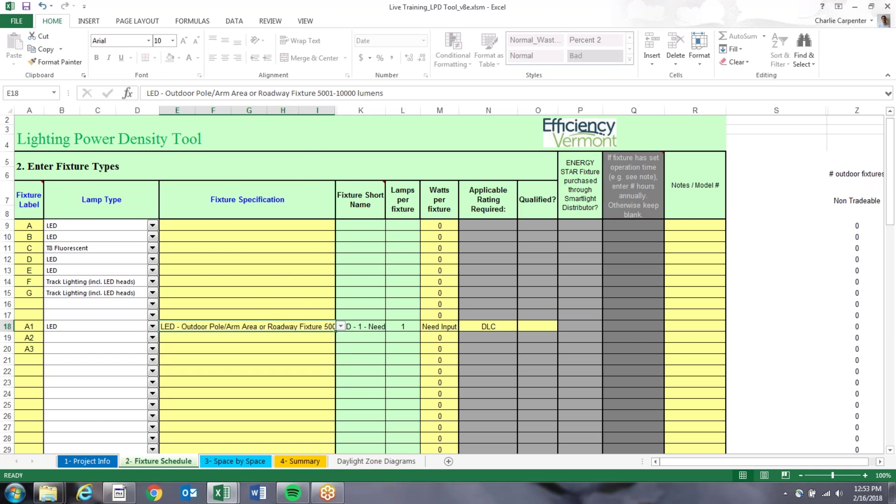
# Set the fixture specification of A to "LED - Surface or Pendant Downlight" and of B to "LED - 2x4 Recessed Light Fixture"
pyautogui.click(296, 226)
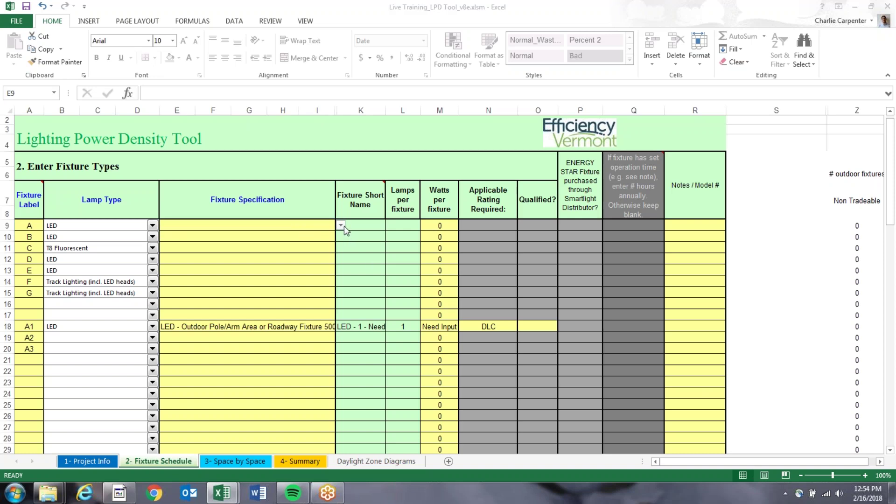
pyautogui.hotkey('alt', 'Down')
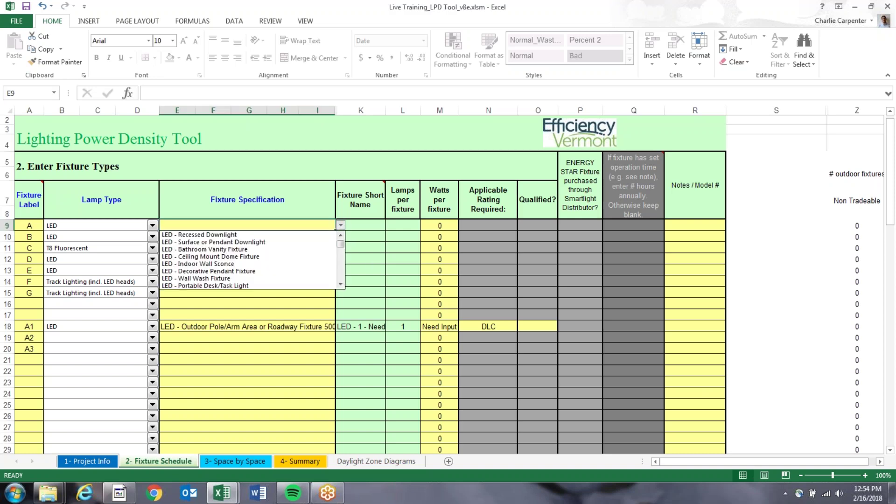
pyautogui.click(305, 242)
pyautogui.press('Return')
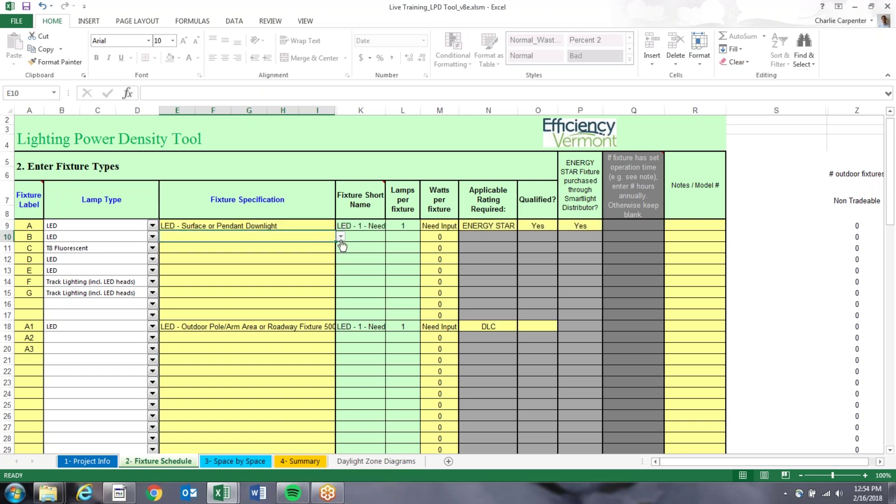
pyautogui.click(341, 237)
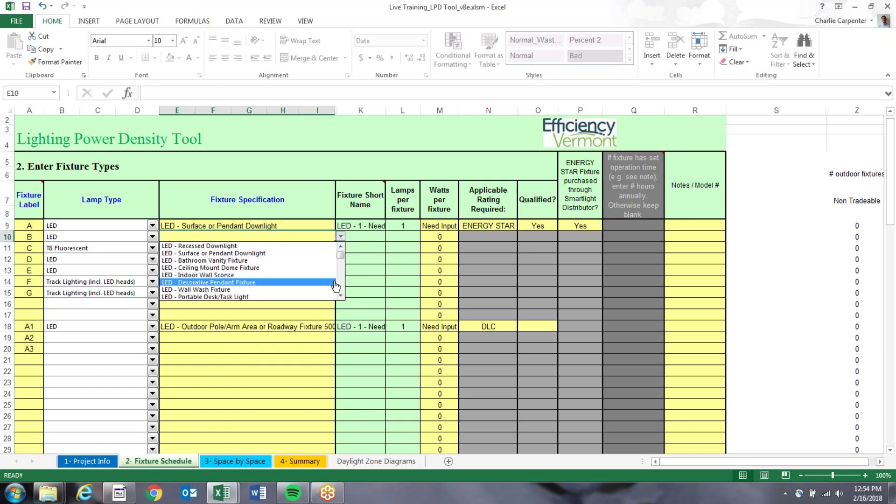
pyautogui.scroll(-3, 343, 285)
pyautogui.click(293, 278)
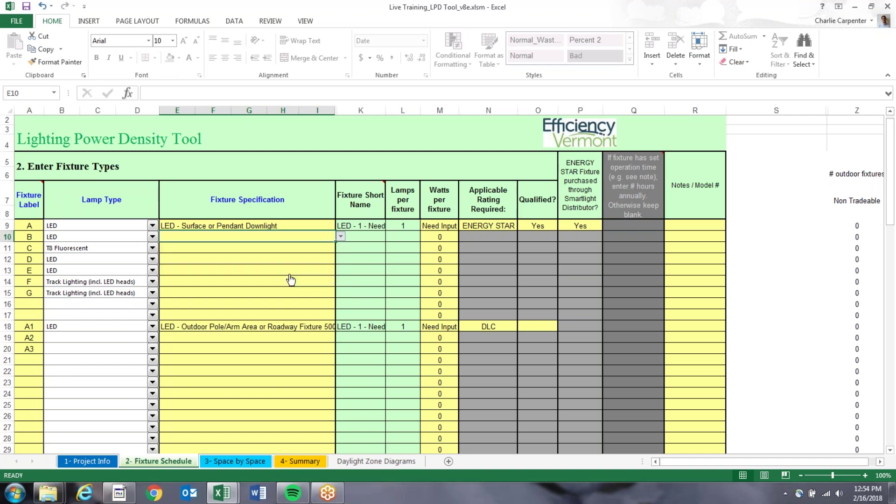
pyautogui.press('Return')
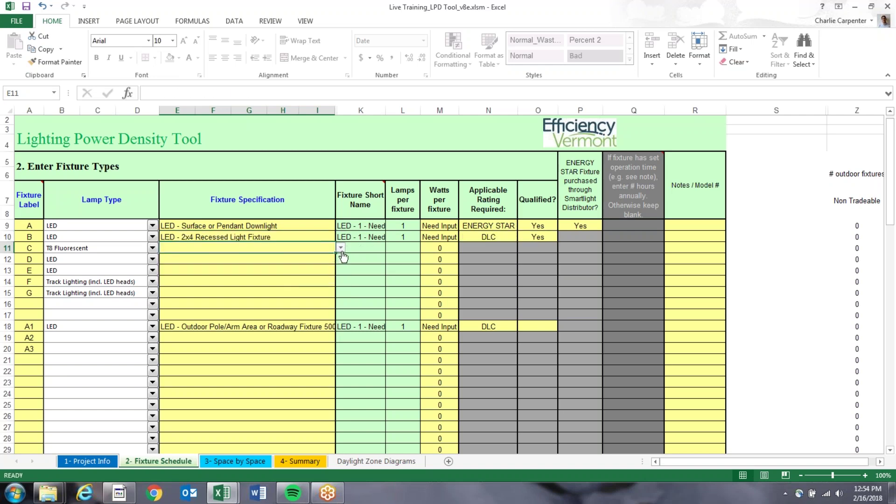
# Set the fixture specification of C to "T8 - 2 Lamp - 48" - 32W - Normal Ballast Factor" and of D to "LED - High- Bay Fixtures"
pyautogui.click(341, 250)
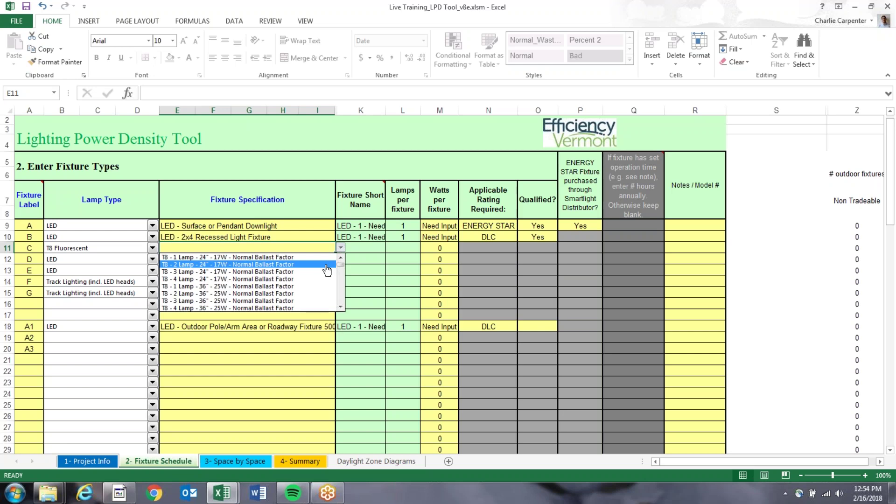
pyautogui.click(342, 295)
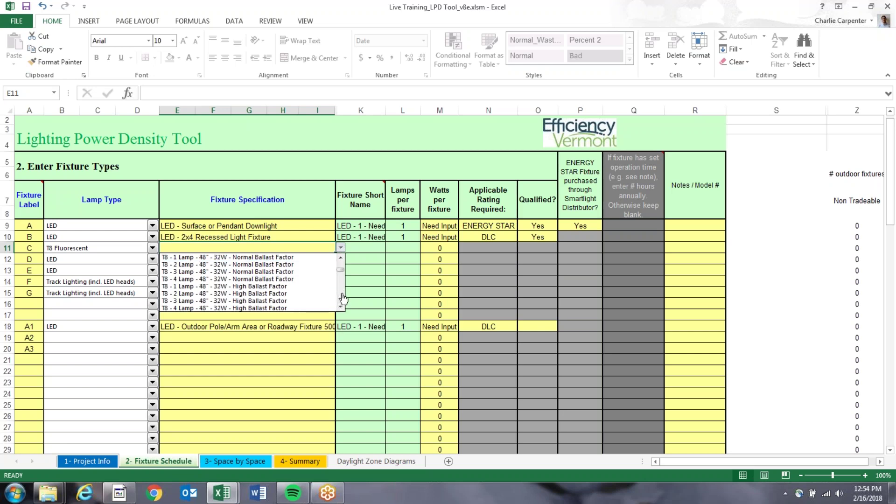
pyautogui.click(296, 265)
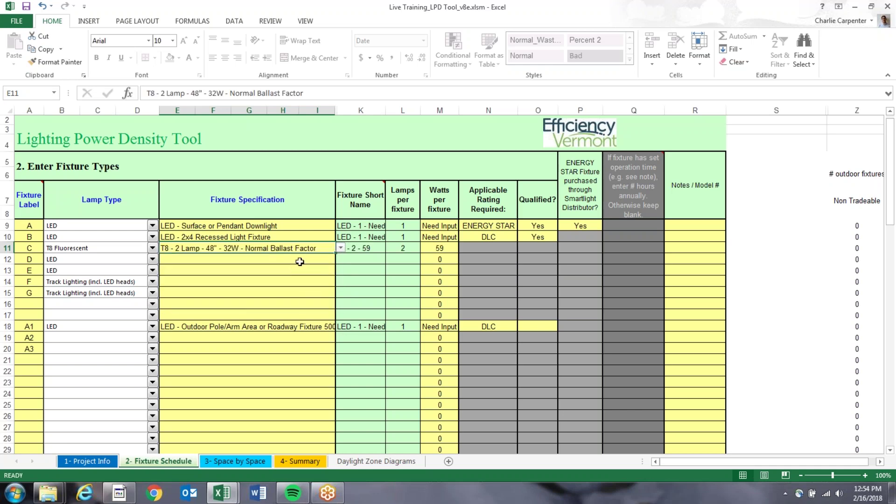
pyautogui.click(295, 263)
pyautogui.click(340, 260)
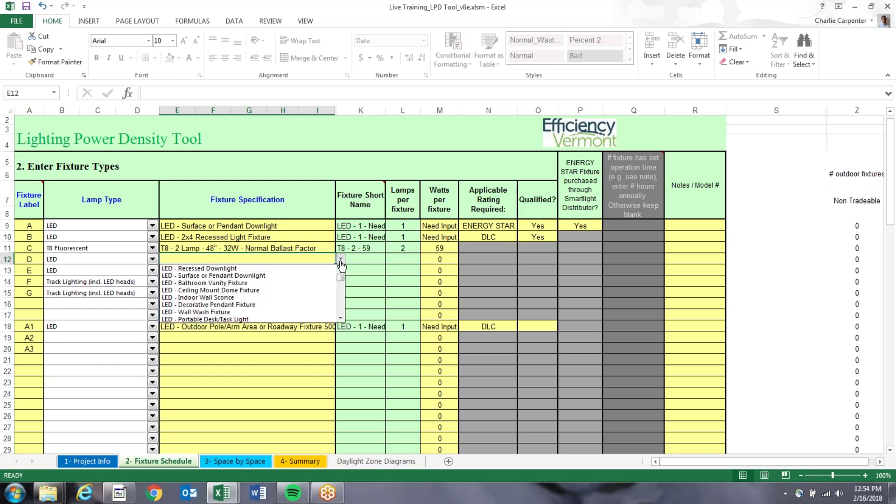
pyautogui.click(339, 308)
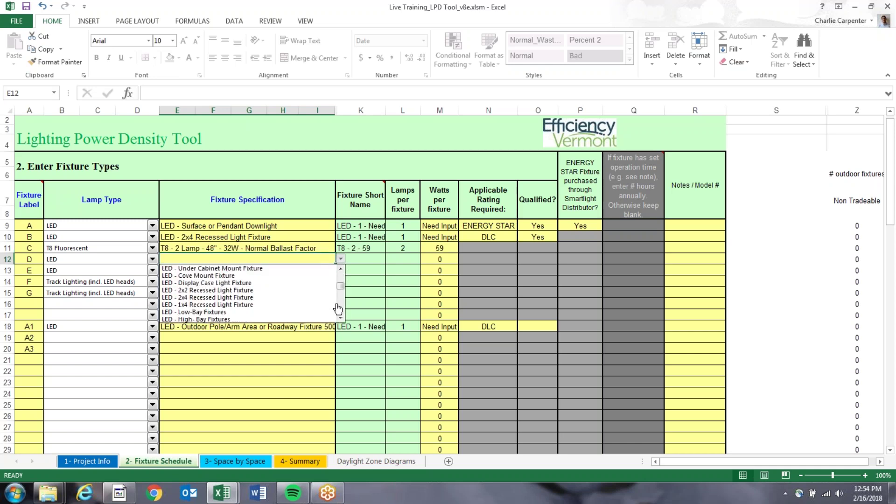
pyautogui.click(295, 319)
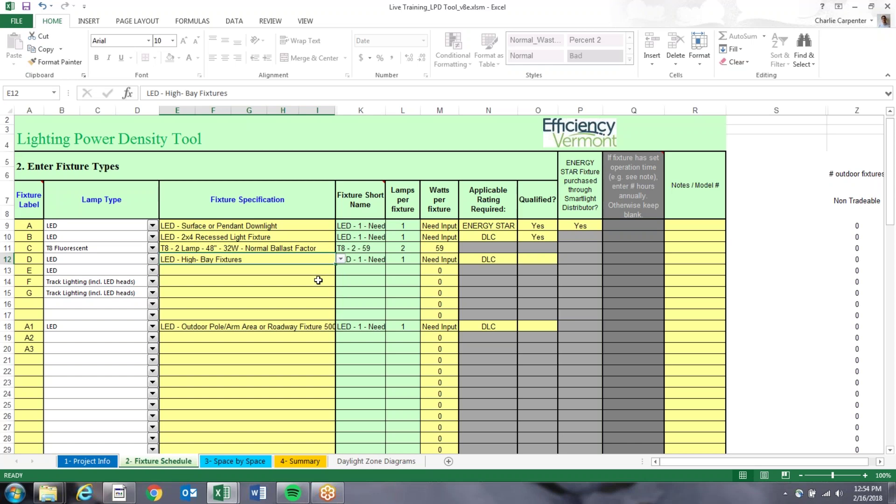
# Set the specification of fixture F to "LED - Track Light Fixture (DLC Rated)" and of G to "LED - Track Light Fixture (ENERGY STAR Rated)"
pyautogui.click(319, 280)
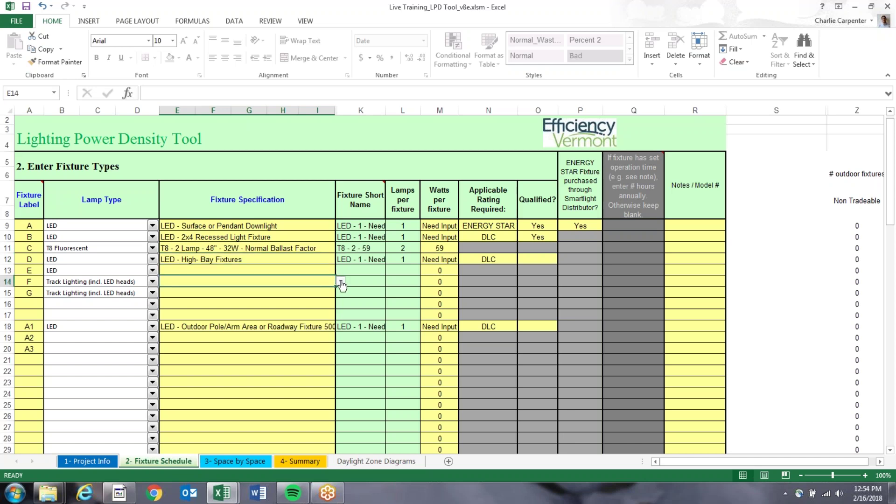
pyautogui.click(341, 282)
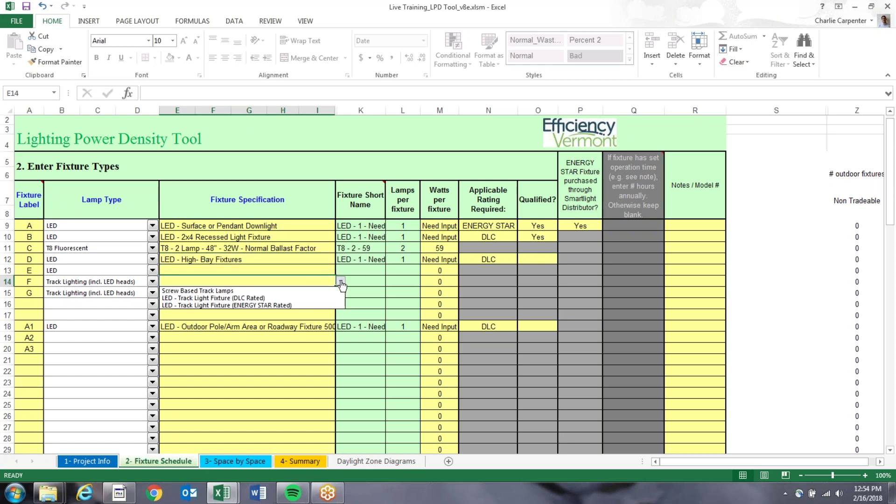
pyautogui.click(283, 298)
pyautogui.click(283, 296)
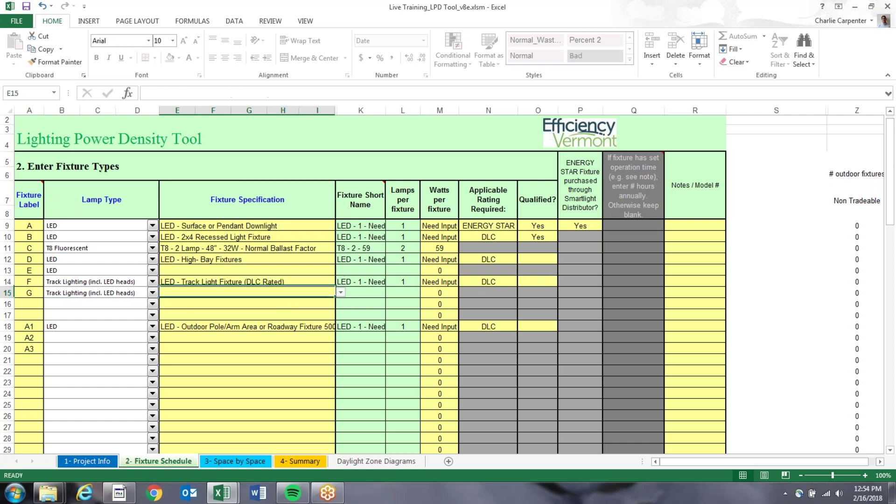
pyautogui.click(341, 292)
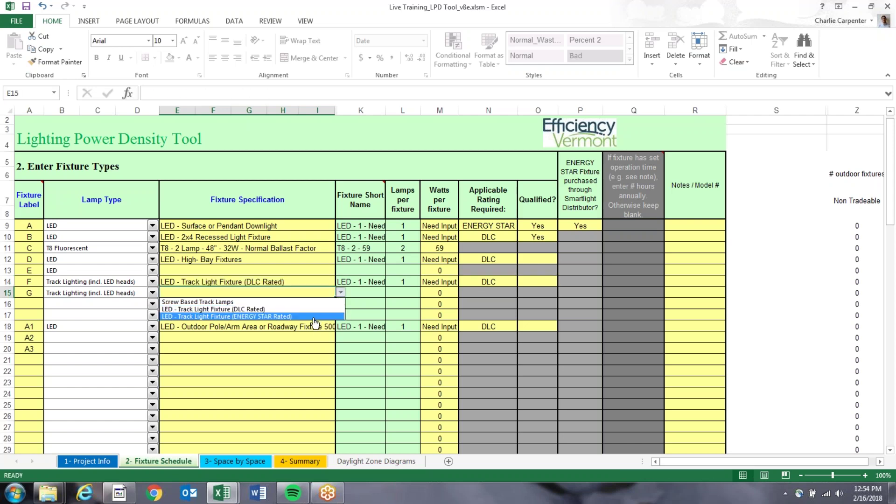
pyautogui.click(314, 318)
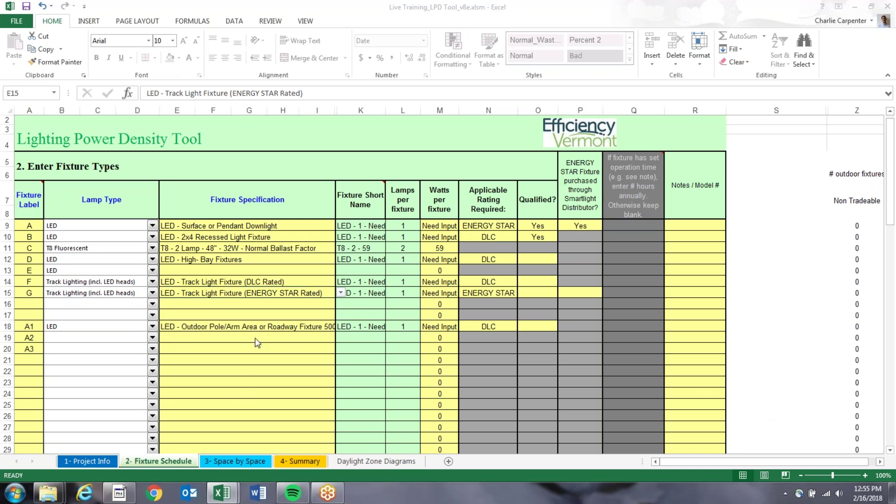
# Set the lamp types of fixtures A2 and A3 to LED
pyautogui.click(153, 337)
pyautogui.click(140, 359)
pyautogui.click(152, 338)
pyautogui.click(126, 354)
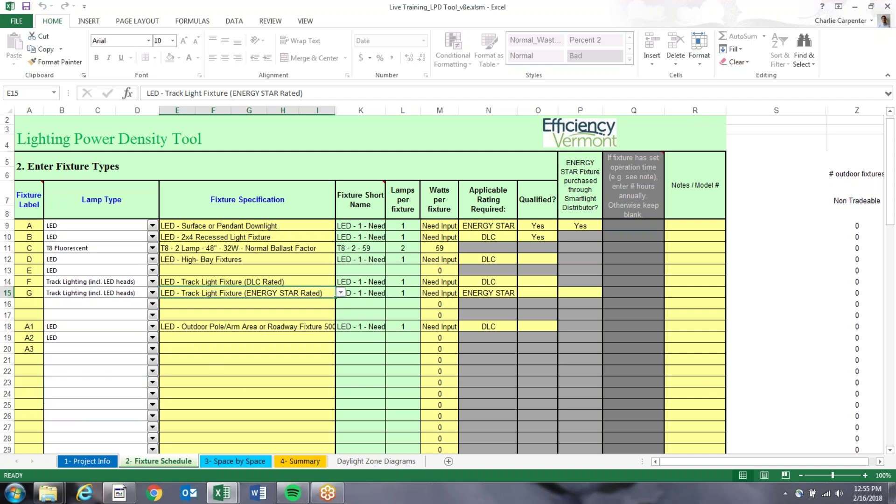
# Set the fixture specification of A2 to "LED - Outdoor Wall-Mount Area Fixture >5000 lumens"
pyautogui.click(210, 337)
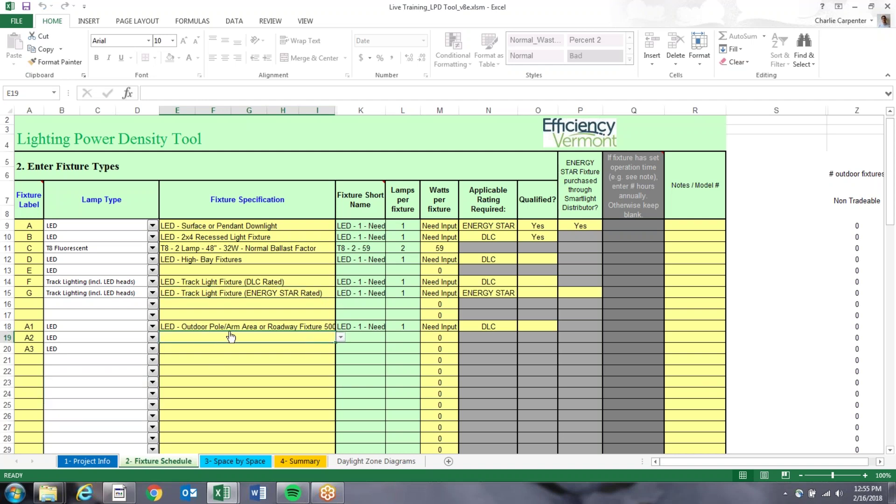
pyautogui.click(340, 337)
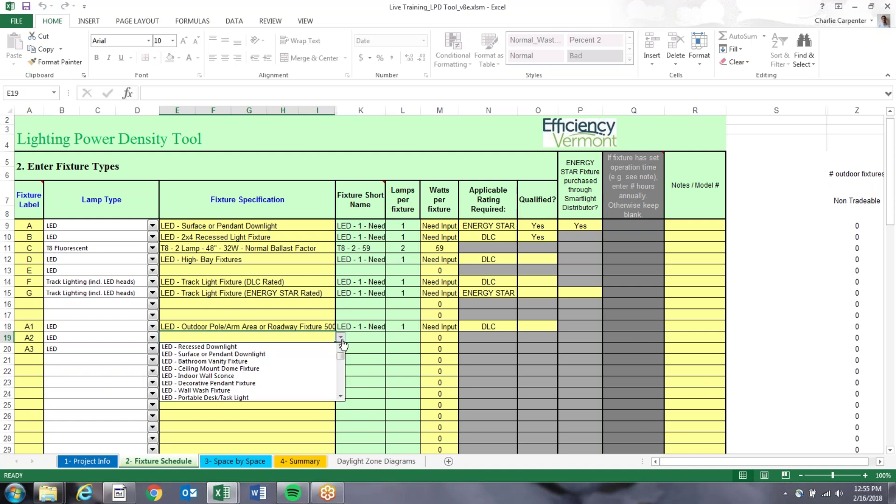
pyautogui.scroll(-5, 342, 387)
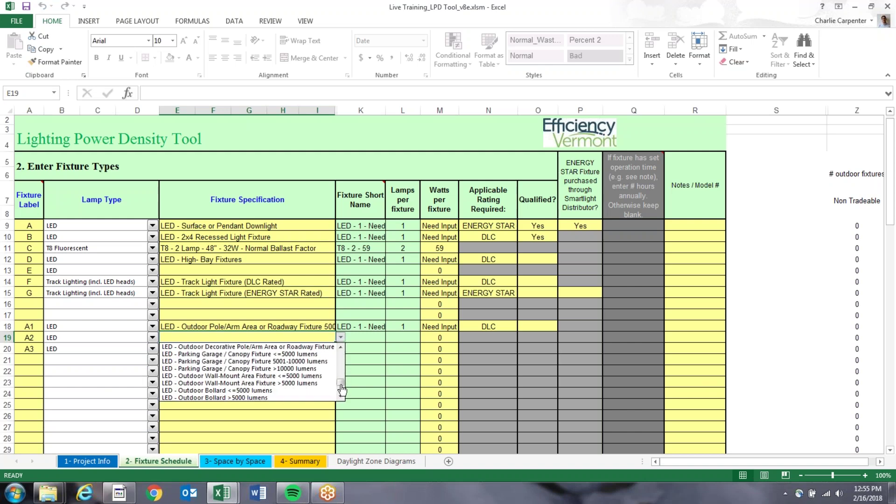
pyautogui.click(318, 383)
# Set the fixture specification of A3 to "LED - Outdoor Flood Light, <= 5000 lumens"
pyautogui.click(332, 349)
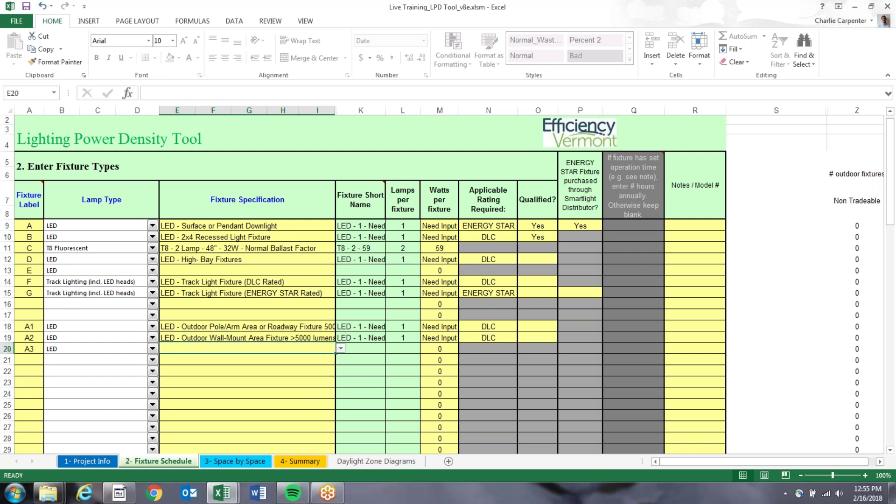
pyautogui.click(341, 349)
pyautogui.click(342, 396)
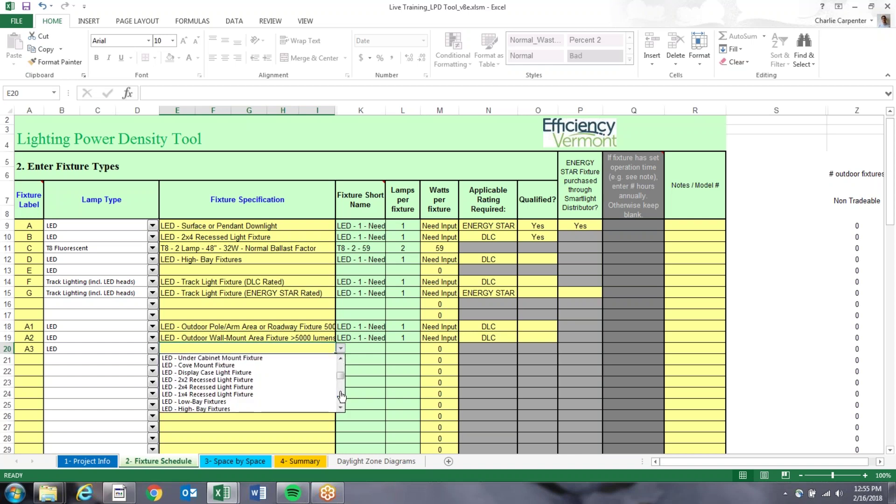
pyautogui.click(343, 401)
pyautogui.click(343, 402)
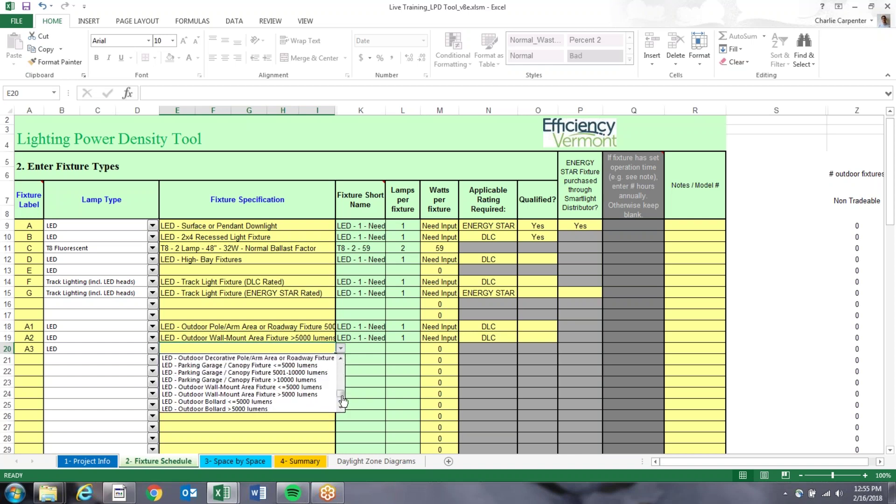
pyautogui.click(343, 406)
pyautogui.click(343, 406)
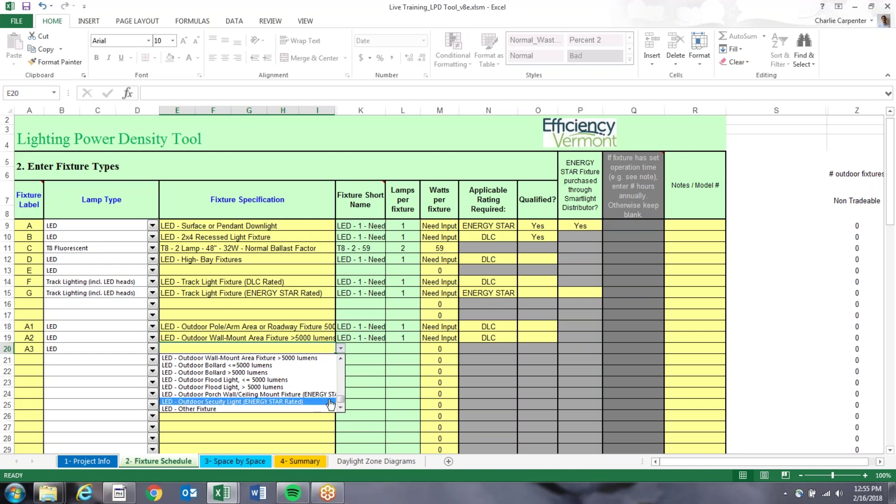
pyautogui.click(299, 380)
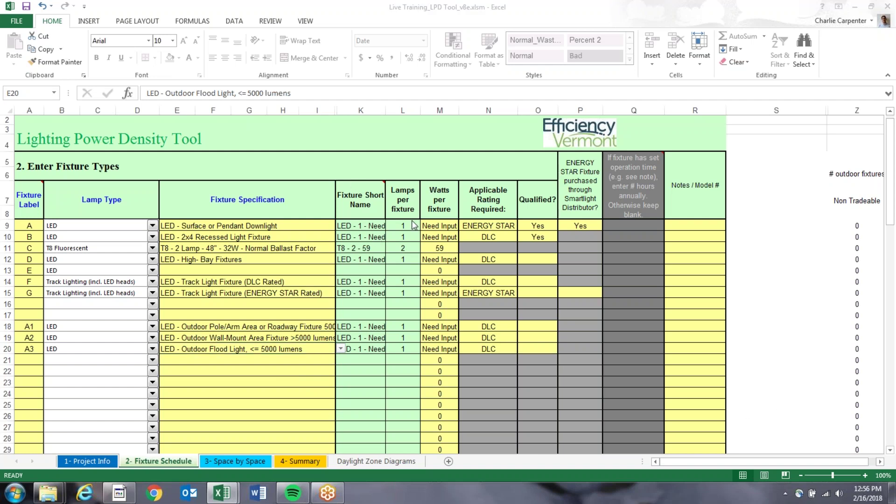
# Look at the watts entry of fixture A, then switch to the browser and view the DesignLights Consortium and ENERGY STAR product pages
pyautogui.click(442, 206)
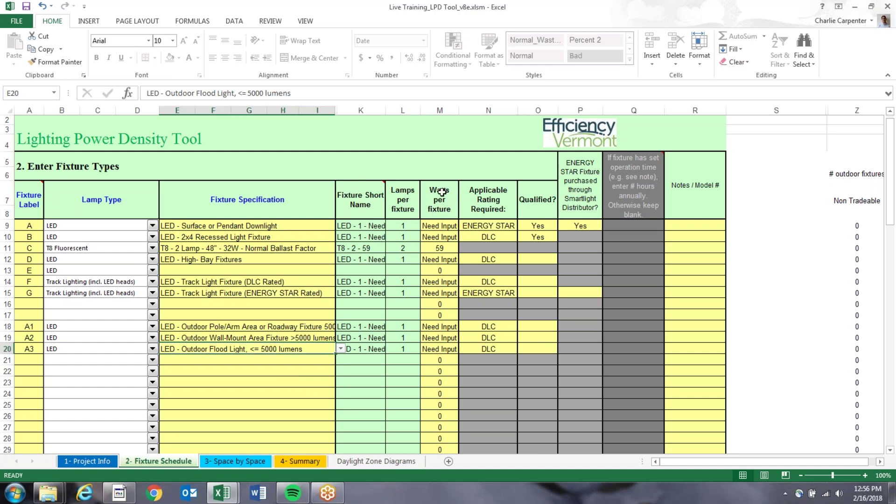
pyautogui.click(441, 224)
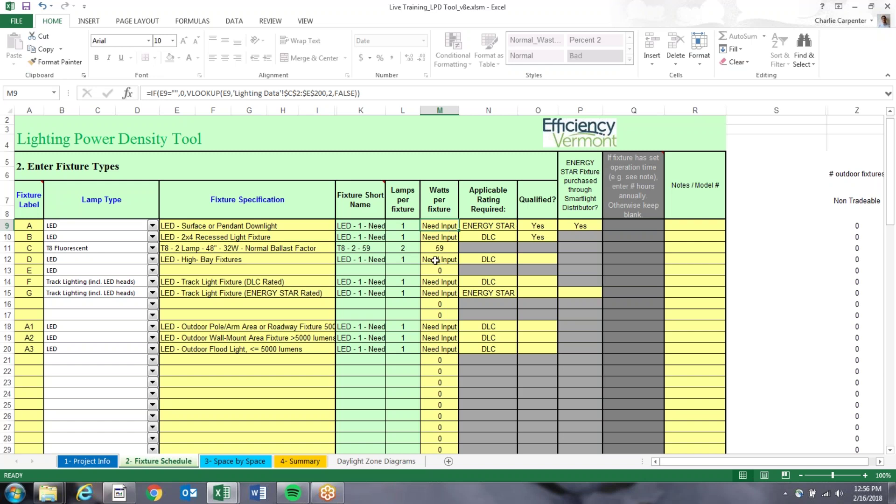
pyautogui.click(119, 492)
pyautogui.click(185, 12)
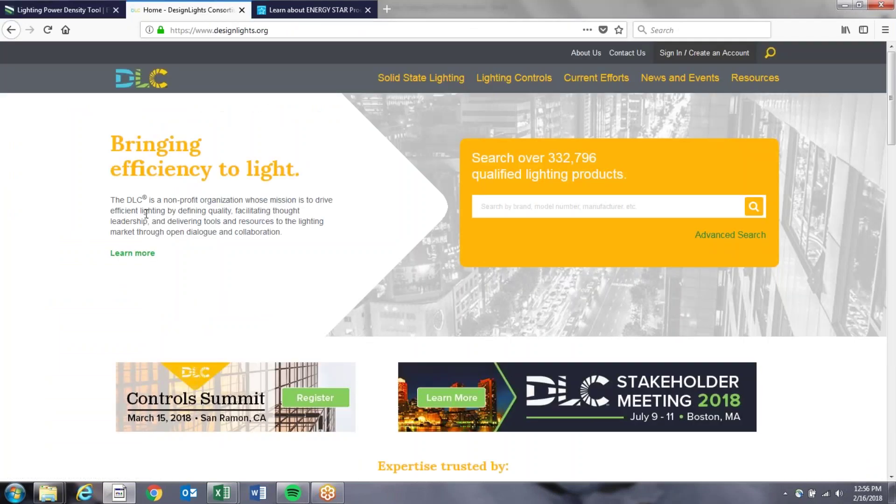
pyautogui.click(311, 11)
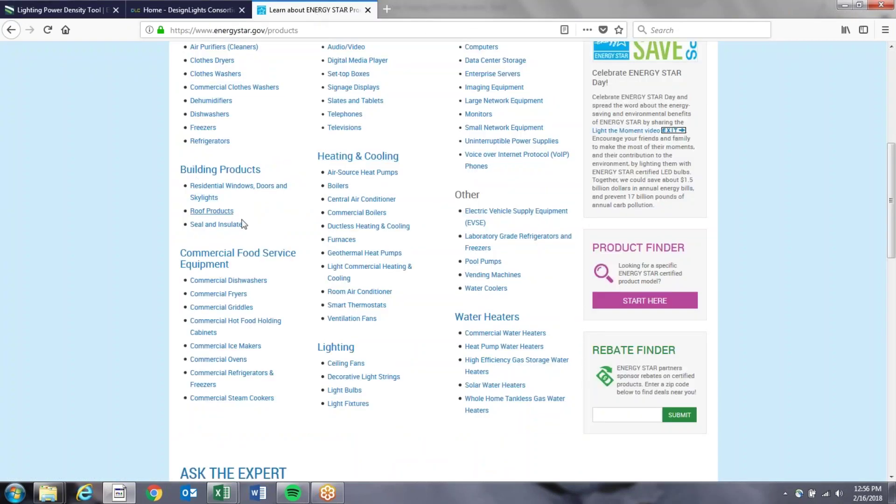
# Open the ENERGY STAR Light Fixtures page from the product list and start its Product Finder
pyautogui.scroll(7, 201, 214)
pyautogui.scroll(-7, 320, 413)
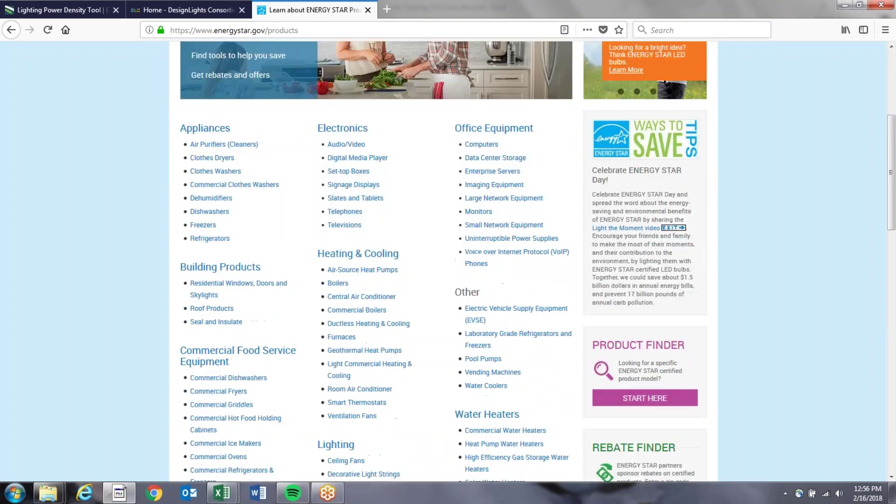
pyautogui.click(345, 404)
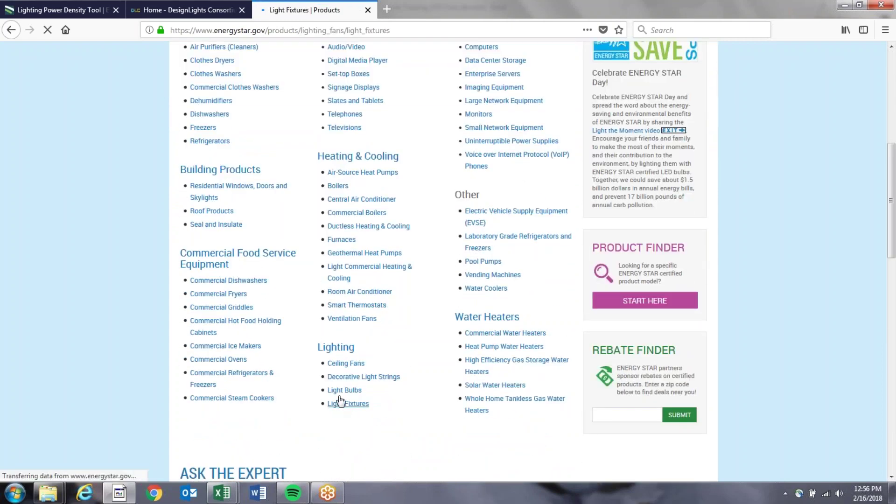
pyautogui.scroll(-3, 583, 313)
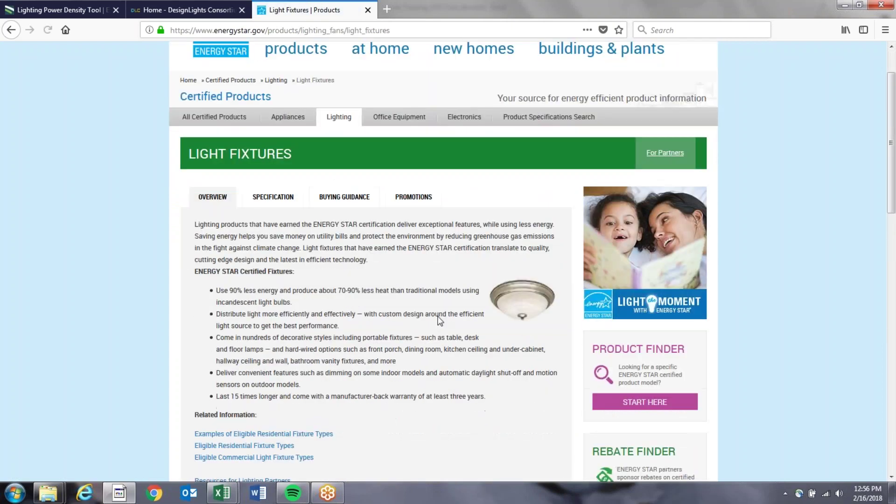
pyautogui.click(630, 335)
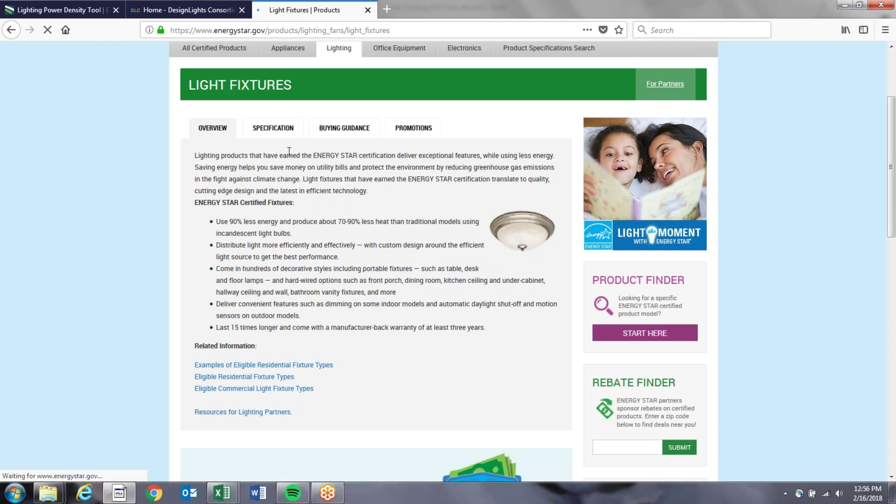
# Return to the Live Training_LPD Tool_v8e workbook in Excel and set the watts per fixture of A to 25 and of B to 35
pyautogui.moveTo(222, 493)
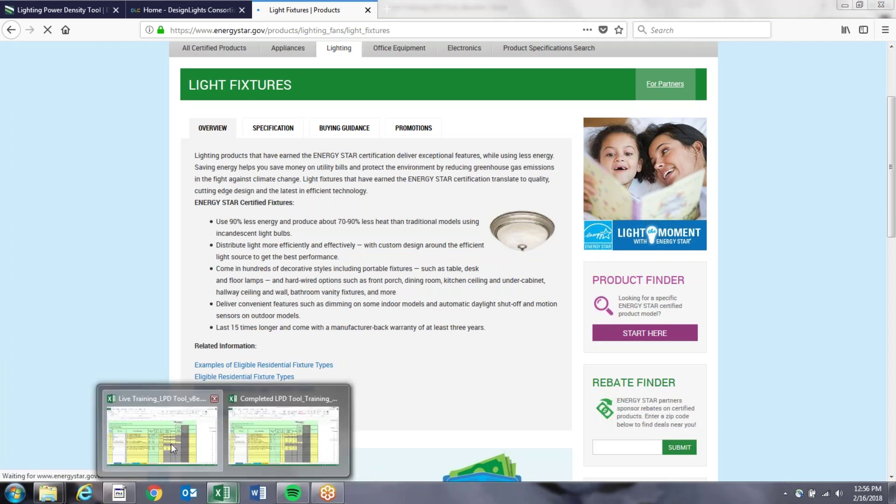
pyautogui.click(162, 439)
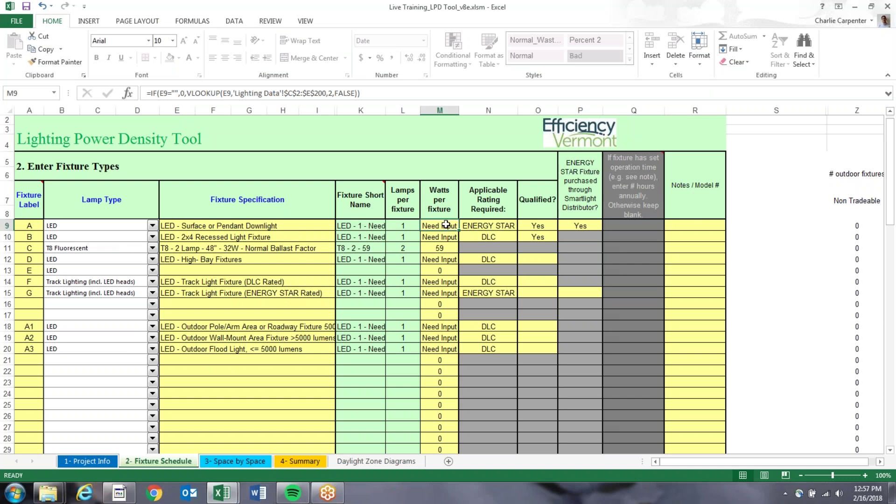
pyautogui.write('25')
pyautogui.press('Return')
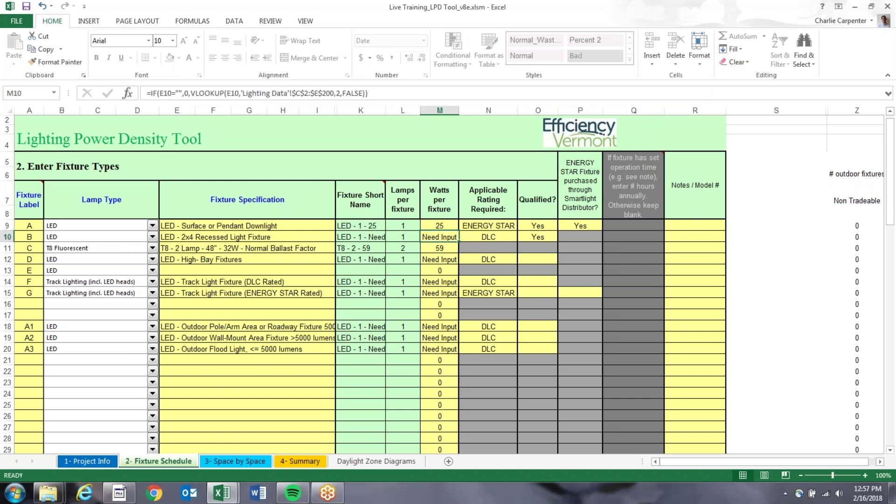
pyautogui.write('35')
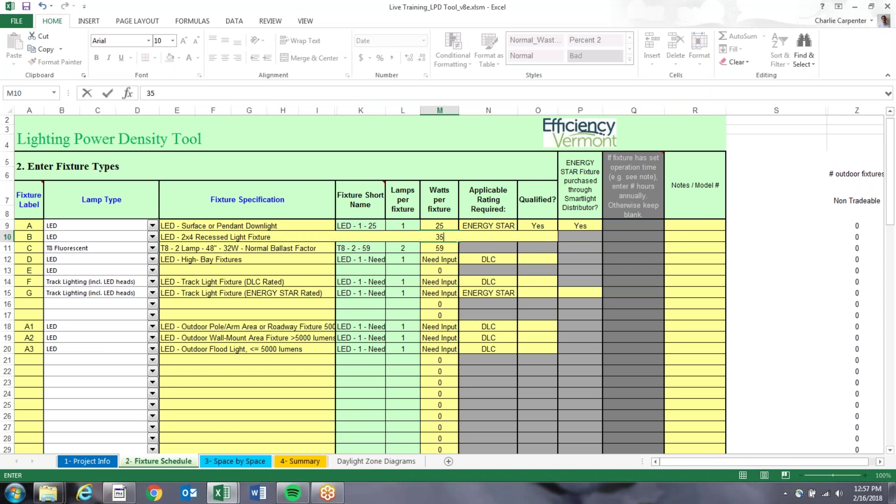
pyautogui.press('Return')
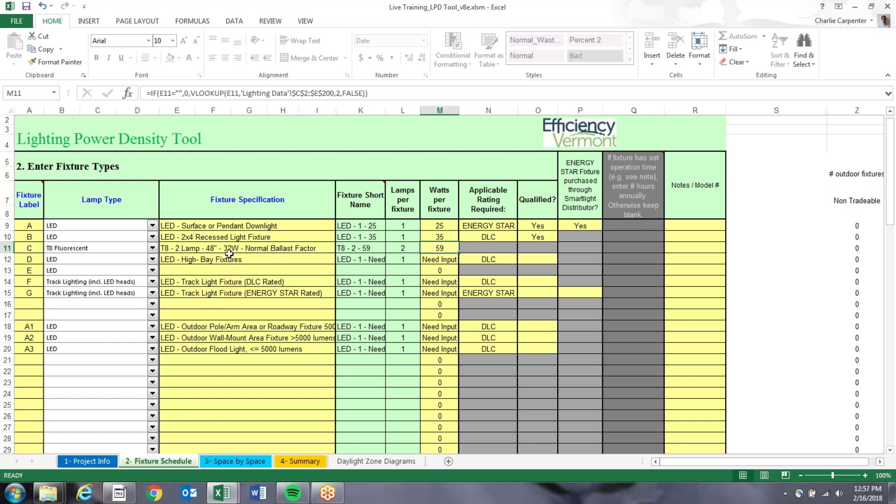
# Set the watts per fixture of high-bay fixture D to 100 and of track light fixtures F and G to 30 each
pyautogui.click(445, 262)
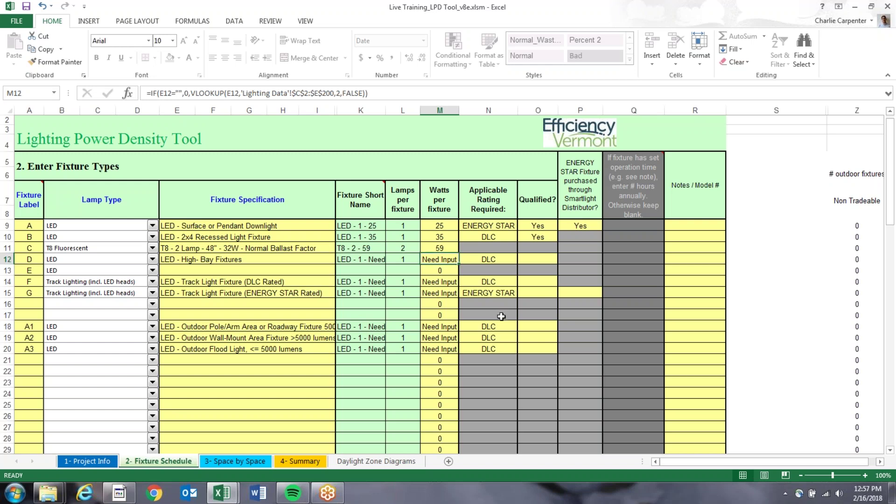
pyautogui.write('100')
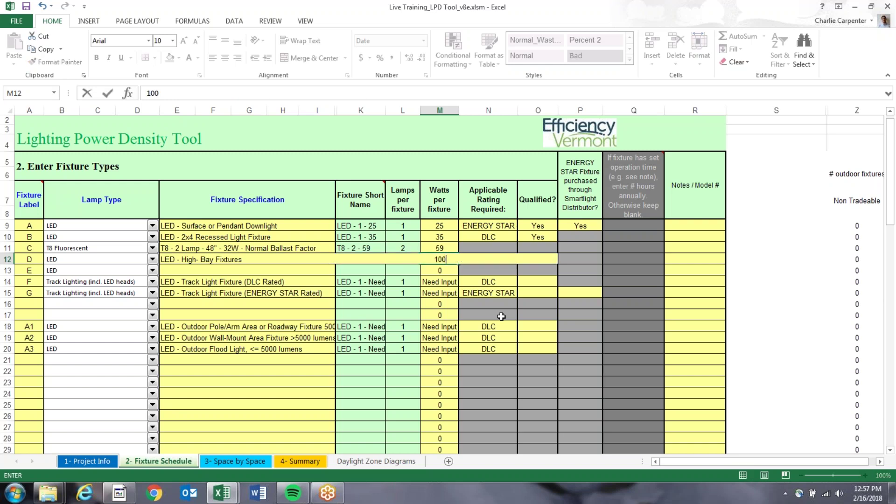
pyautogui.press('Return')
pyautogui.press('Down')
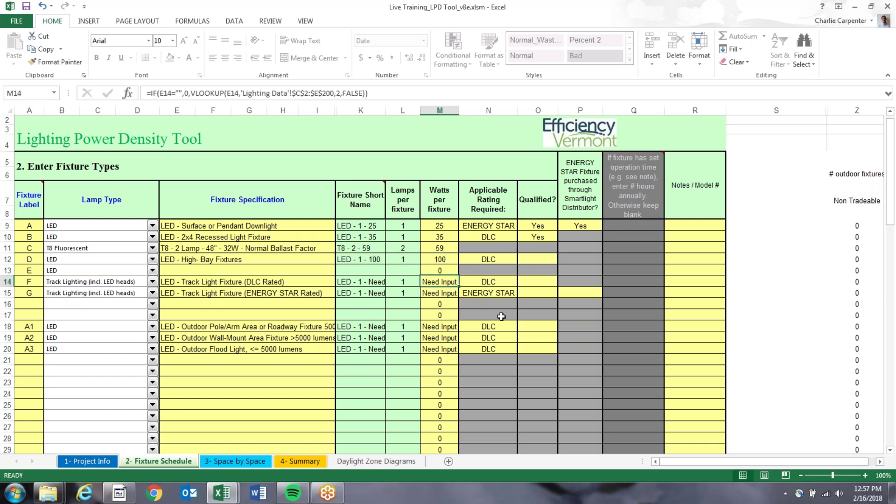
pyautogui.write('30')
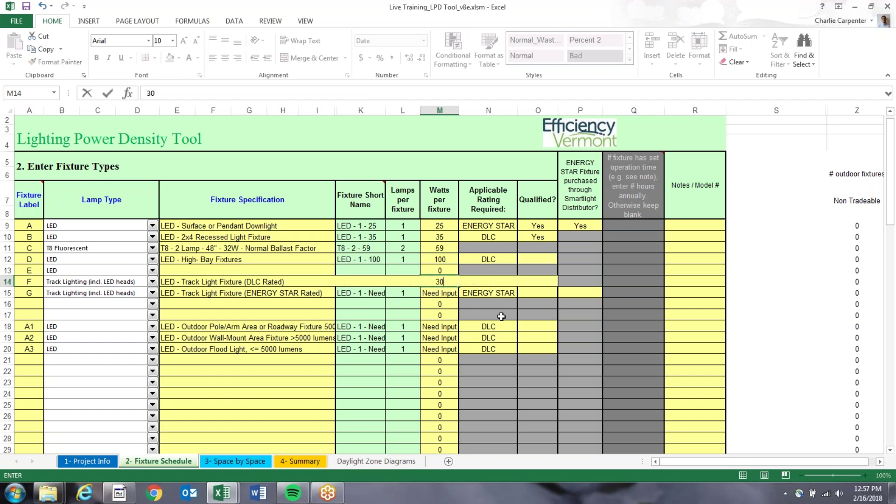
pyautogui.press('Return')
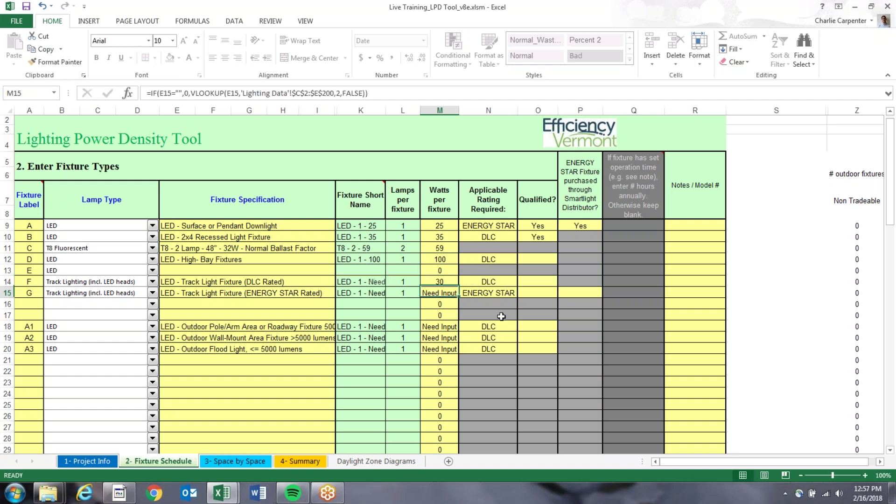
pyautogui.write('30')
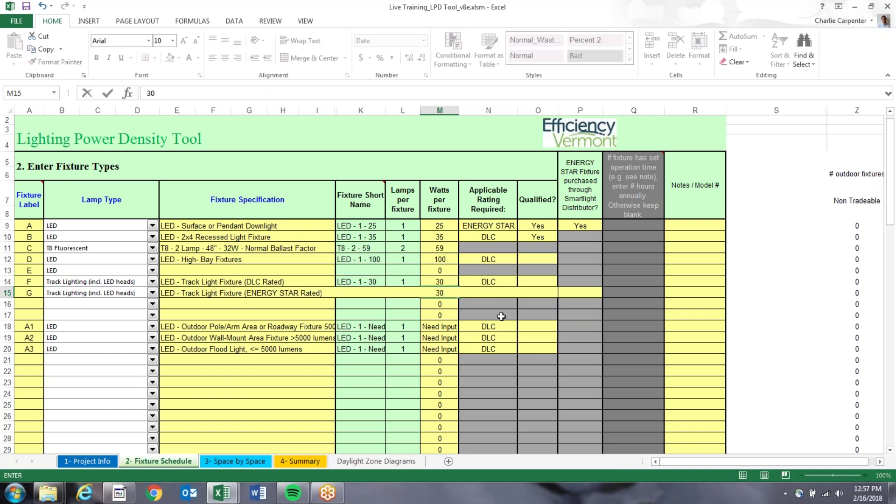
pyautogui.press('Return')
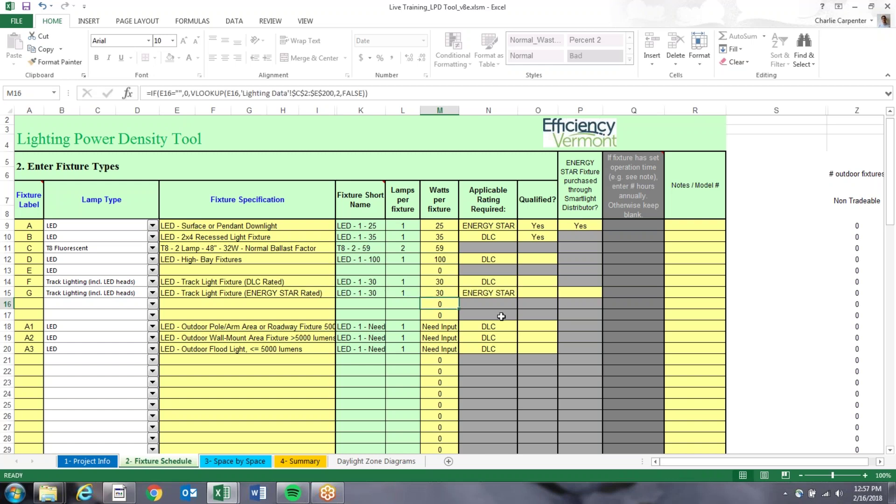
# Set the watts per fixture of the outdoor fixtures to 75 for A1, 35 for A2 and 25 for A3
pyautogui.click(450, 328)
pyautogui.write('75')
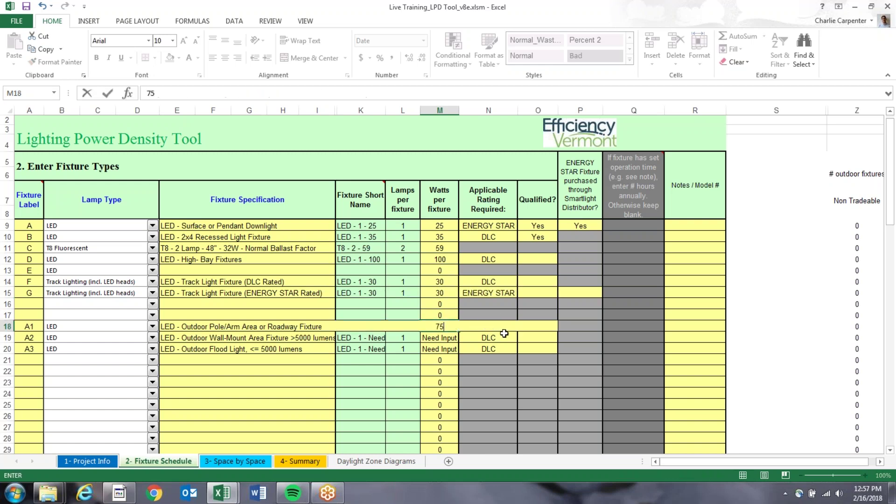
pyautogui.press('Return')
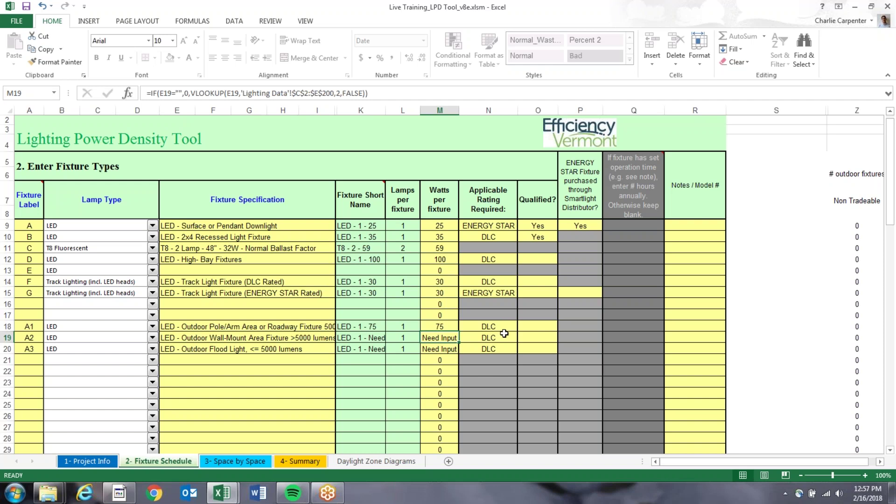
pyautogui.write('35')
pyautogui.press('Return')
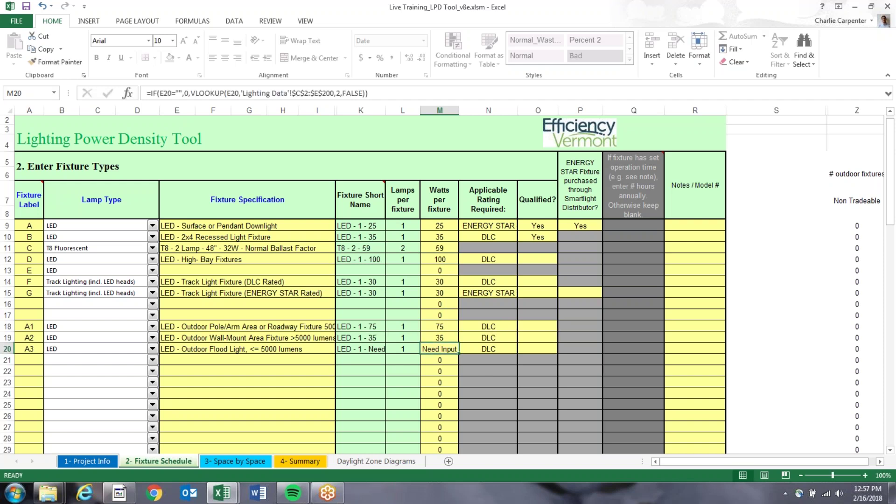
pyautogui.write('25')
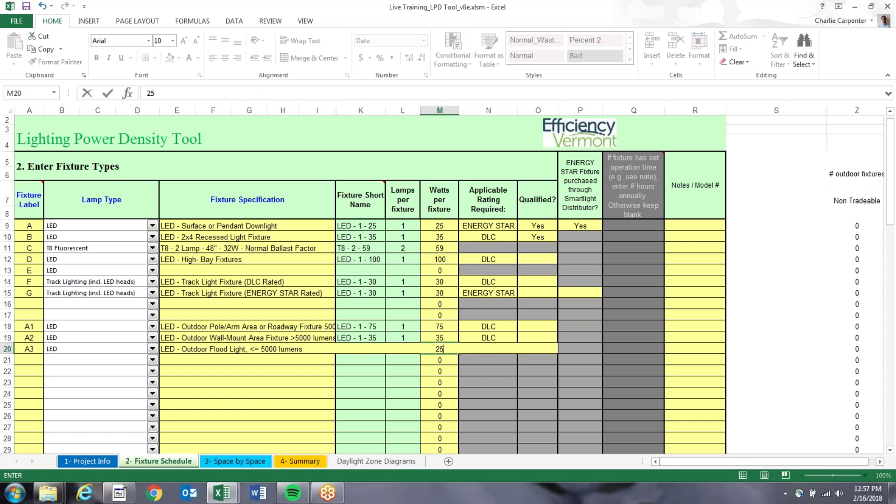
pyautogui.press('Return')
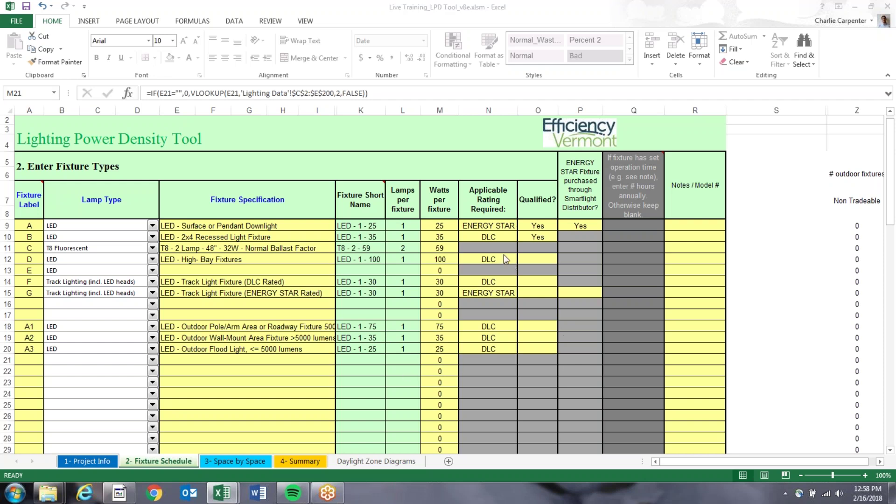
# Set the Qualified entry of high-bay fixture D to Yes in the fixture schedule
pyautogui.click(486, 198)
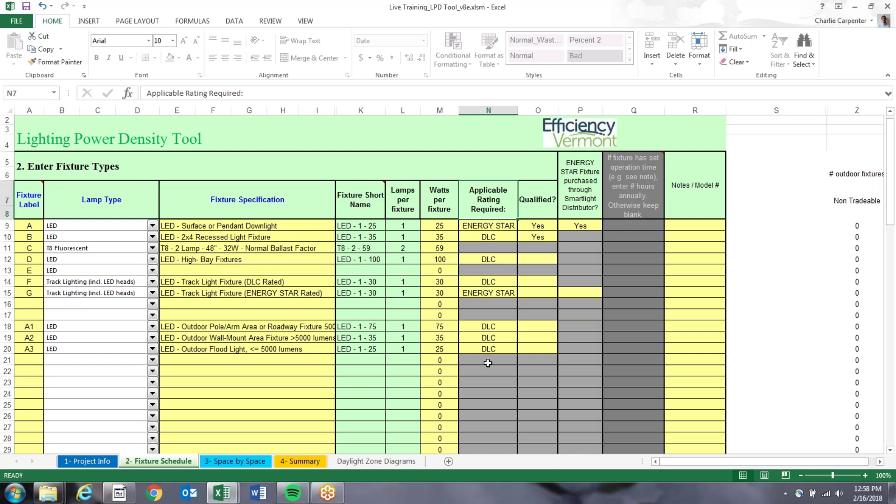
pyautogui.click(545, 226)
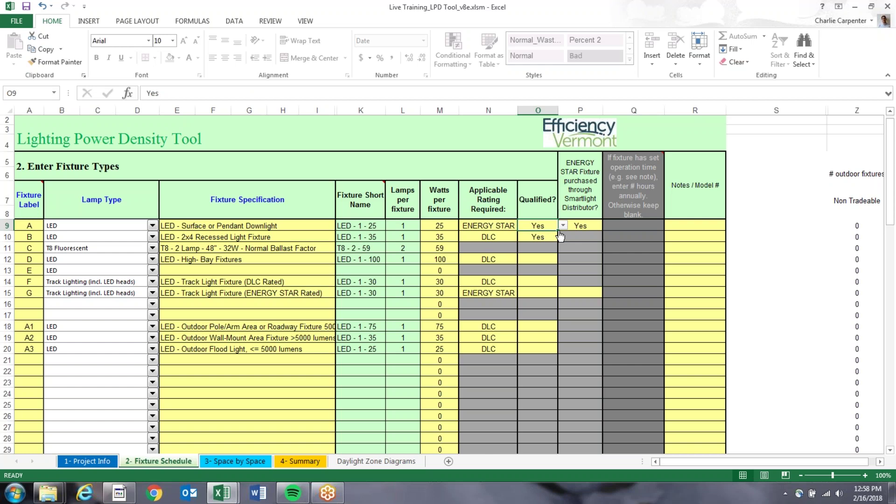
pyautogui.click(542, 259)
pyautogui.click(563, 260)
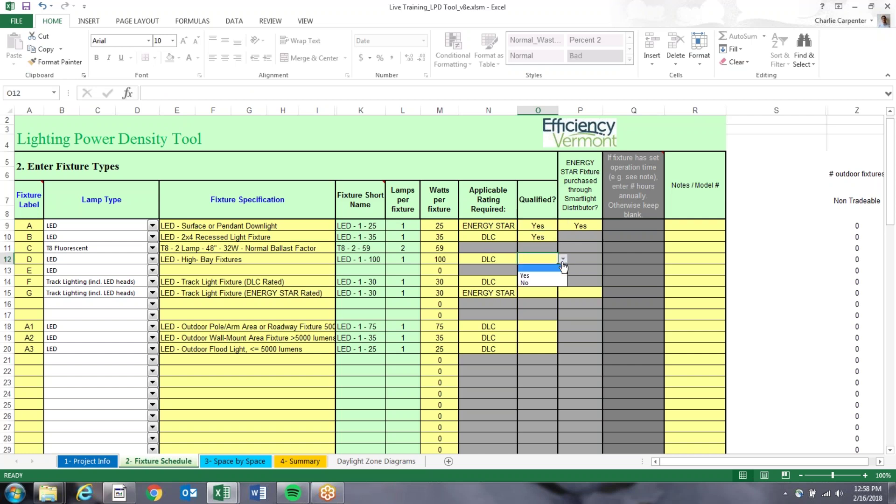
pyautogui.click(540, 269)
# Set the Qualified entry of DLC-rated track light fixture F to No and of ENERGY STAR track light fixture G to Yes
pyautogui.click(543, 282)
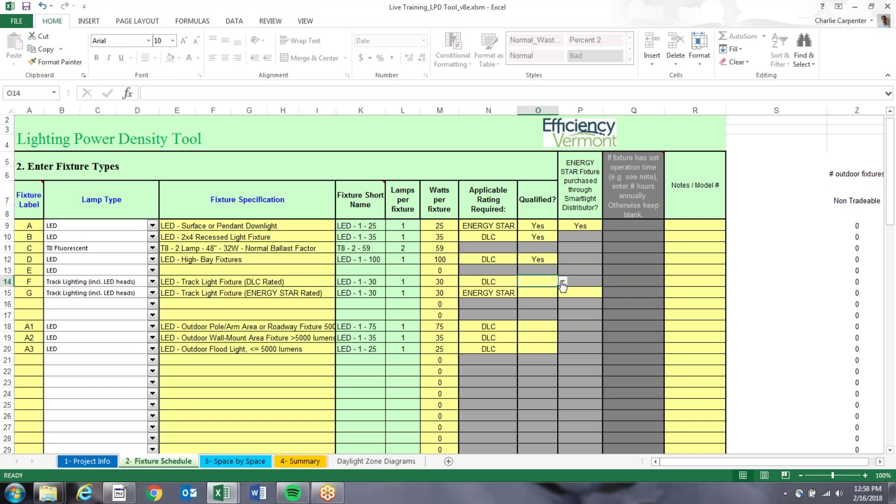
pyautogui.click(563, 282)
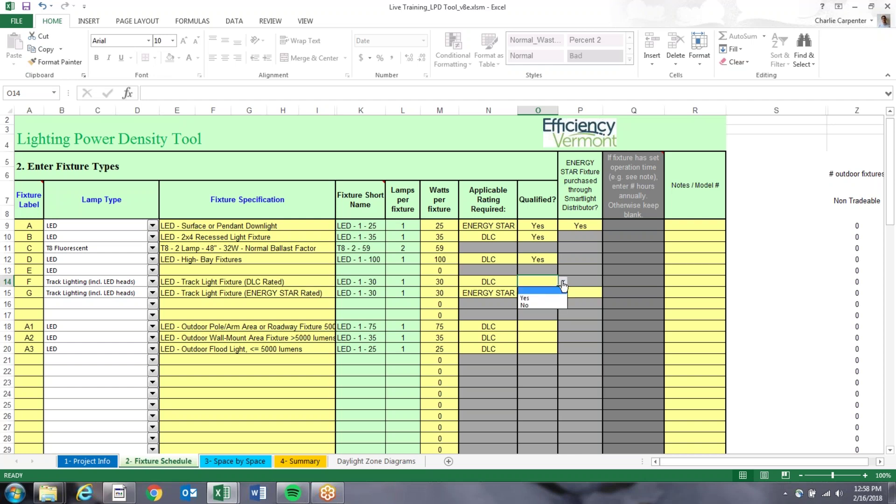
pyautogui.click(546, 306)
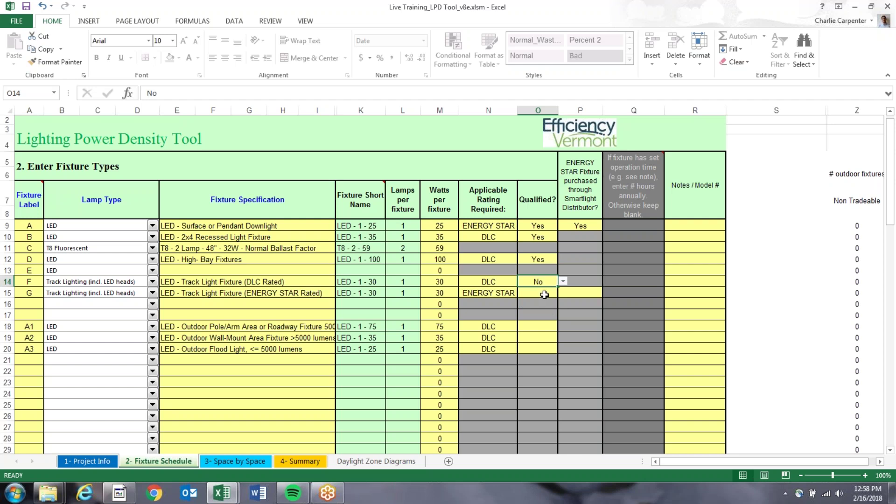
pyautogui.click(544, 294)
pyautogui.click(563, 293)
pyautogui.click(546, 305)
# Set the Qualified entries of the outdoor fixtures to Yes for A1 and A2 and to No for A3
pyautogui.click(542, 326)
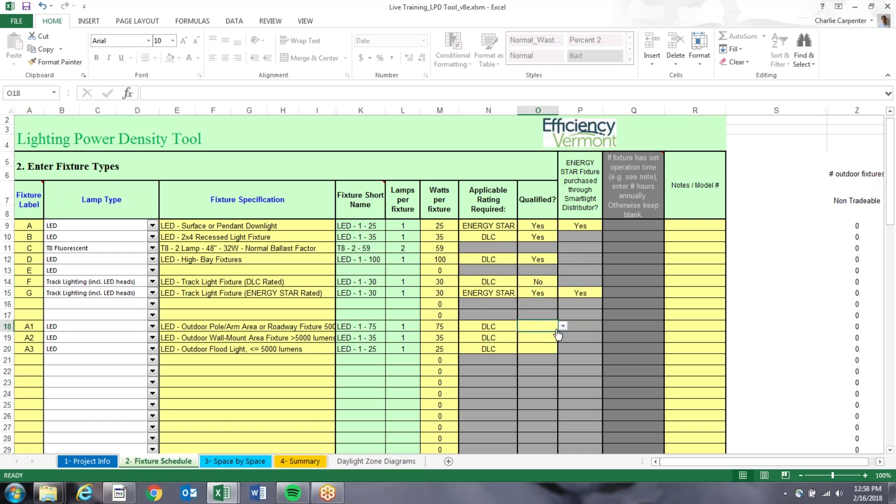
pyautogui.click(563, 326)
pyautogui.click(549, 346)
pyautogui.click(540, 337)
pyautogui.click(563, 338)
pyautogui.click(544, 357)
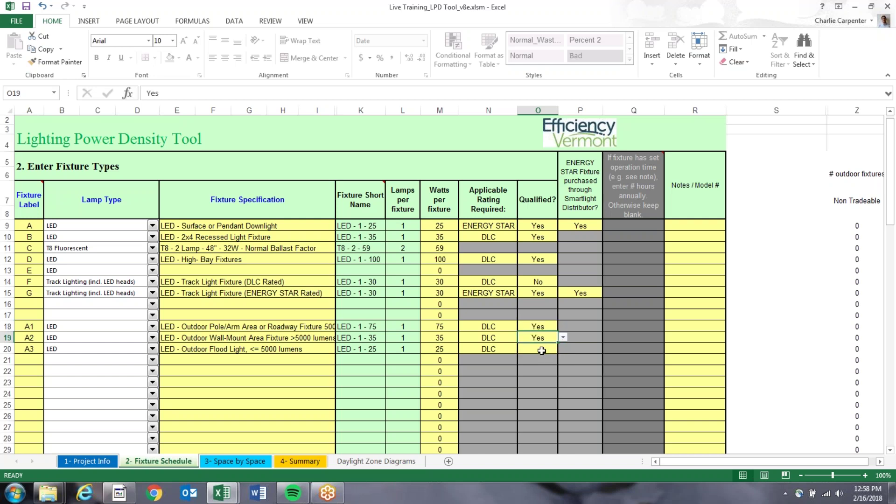
pyautogui.click(548, 349)
pyautogui.click(563, 349)
pyautogui.click(544, 372)
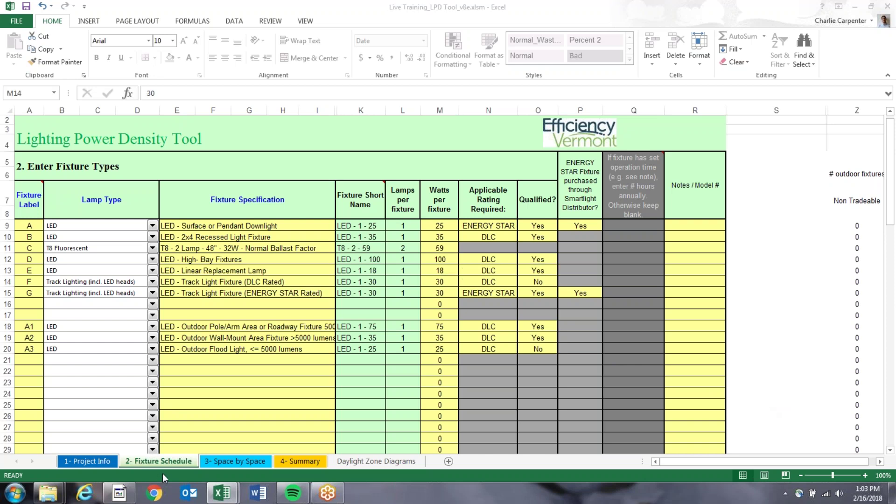
# Go to the Space by Space sheet and set the space type of the Open Office to Office
pyautogui.click(231, 461)
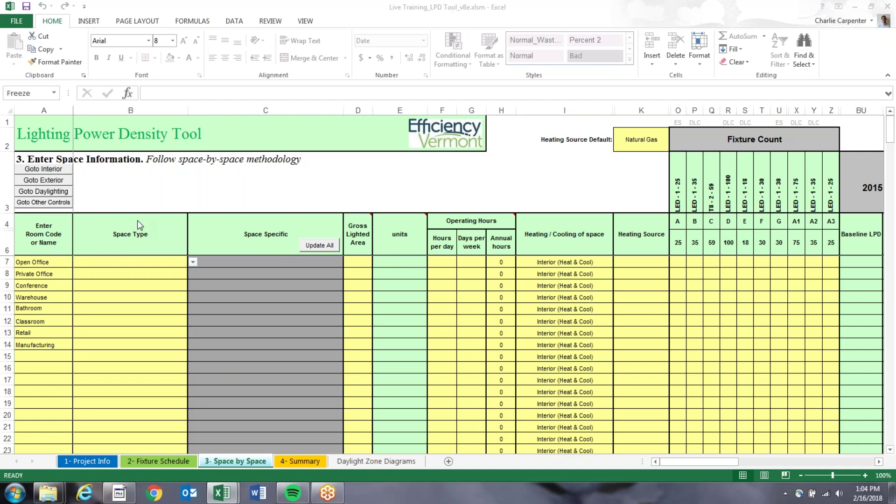
pyautogui.click(42, 262)
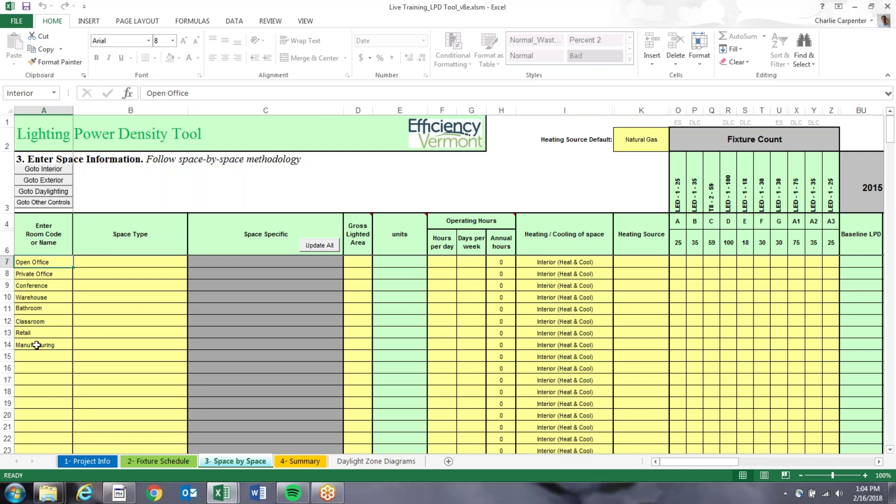
pyautogui.click(139, 265)
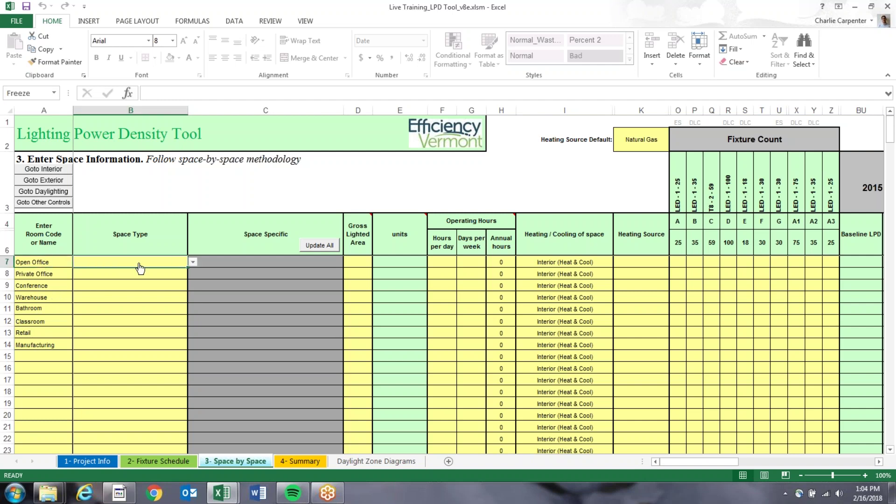
pyautogui.click(193, 262)
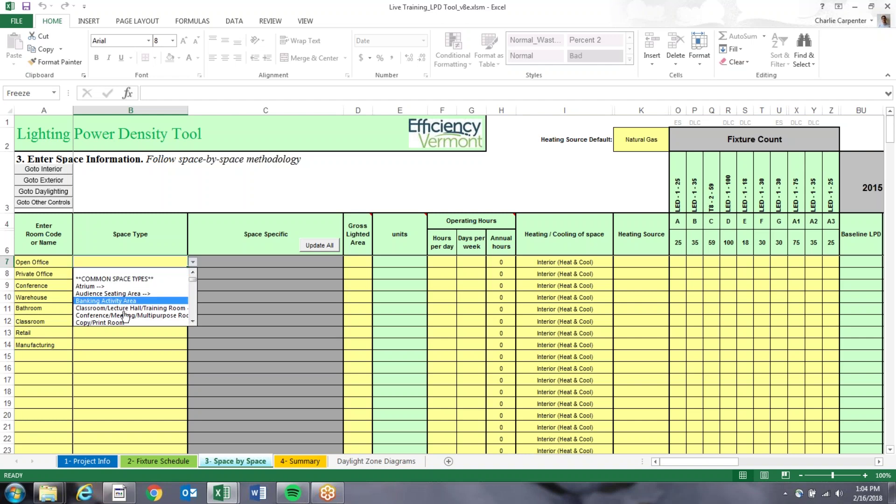
pyautogui.click(195, 290)
pyautogui.moveTo(195, 293); pyautogui.dragTo(195, 303)
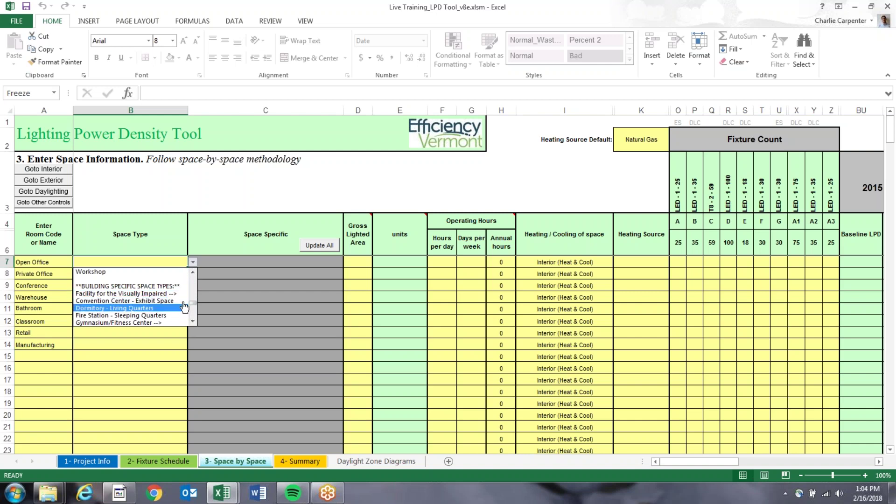
pyautogui.moveTo(195, 303)
pyautogui.mouseDown()
pyautogui.moveTo(195, 321)
pyautogui.moveTo(195, 303)
pyautogui.mouseUp()
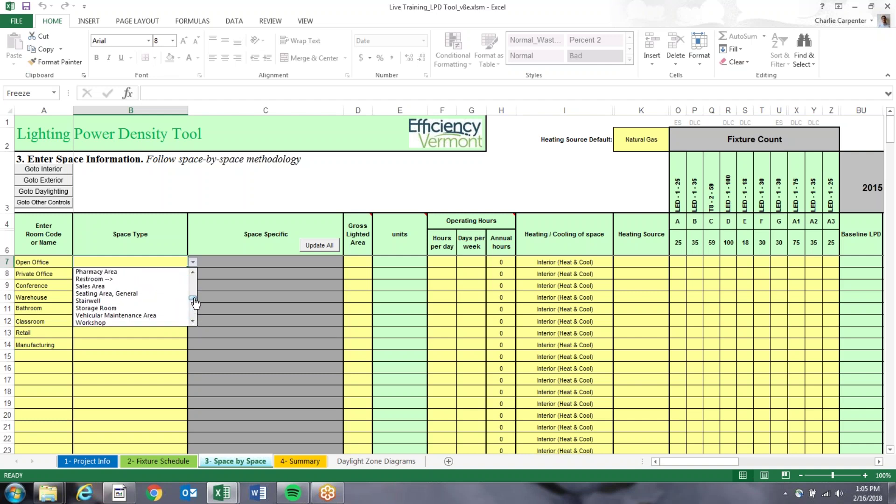
pyautogui.moveTo(195, 303)
pyautogui.mouseDown()
pyautogui.moveTo(198, 284)
pyautogui.moveTo(195, 296)
pyautogui.mouseUp()
pyautogui.click(111, 303)
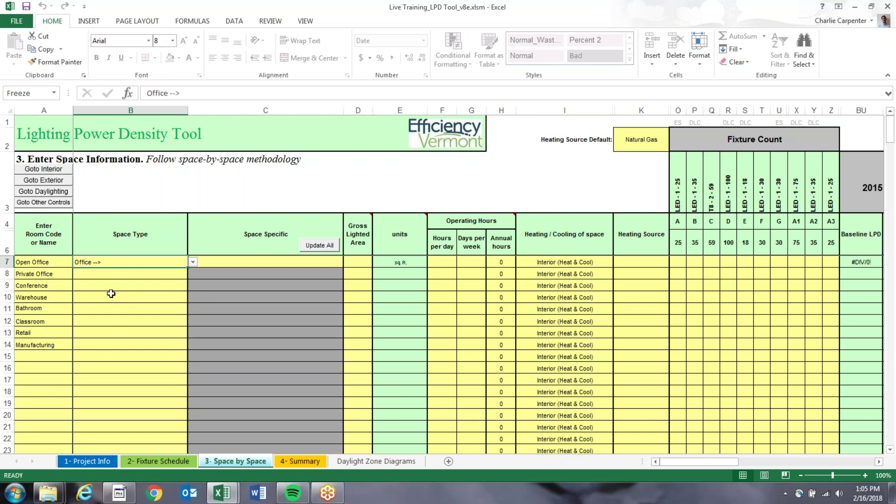
# Set the Space Specific entry of the Open Office to open plan
pyautogui.click(266, 265)
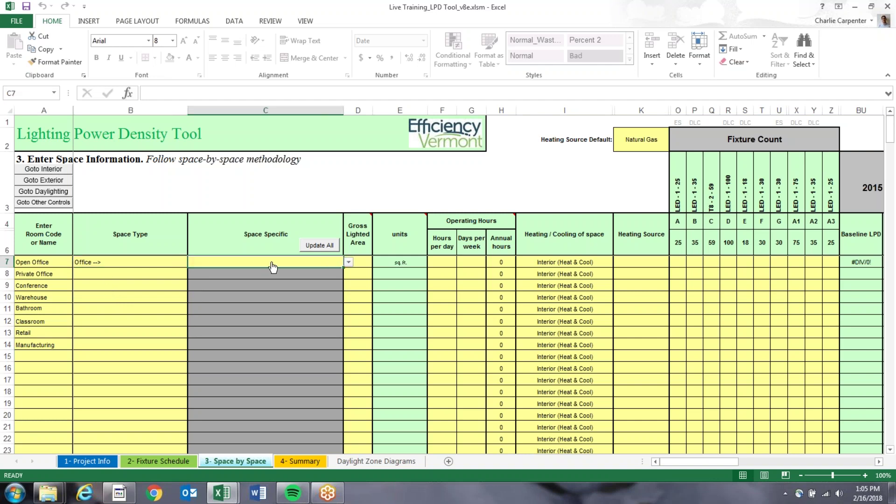
pyautogui.click(349, 263)
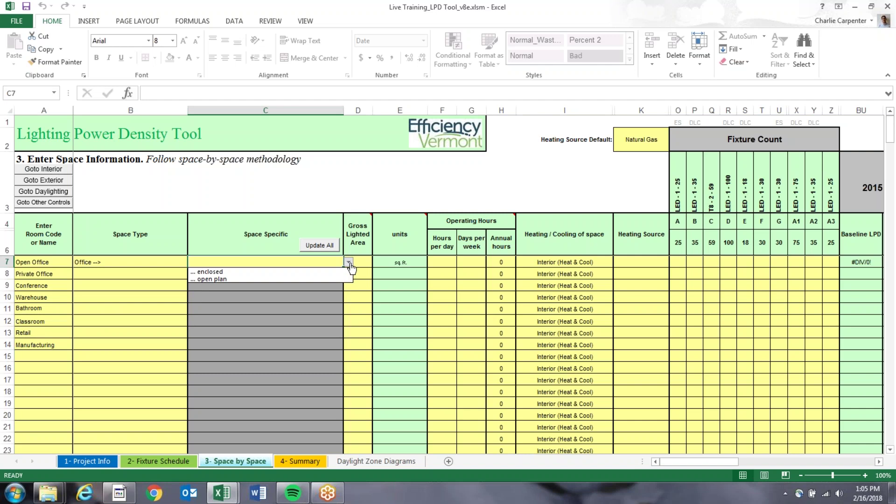
pyautogui.click(228, 280)
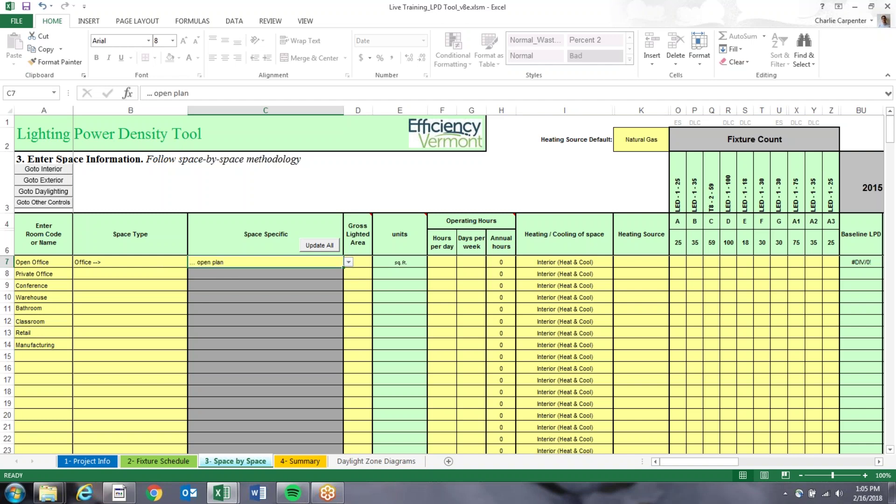
# Set the Private Office's space type to Office and its Space Specific entry to enclosed
pyautogui.click(152, 275)
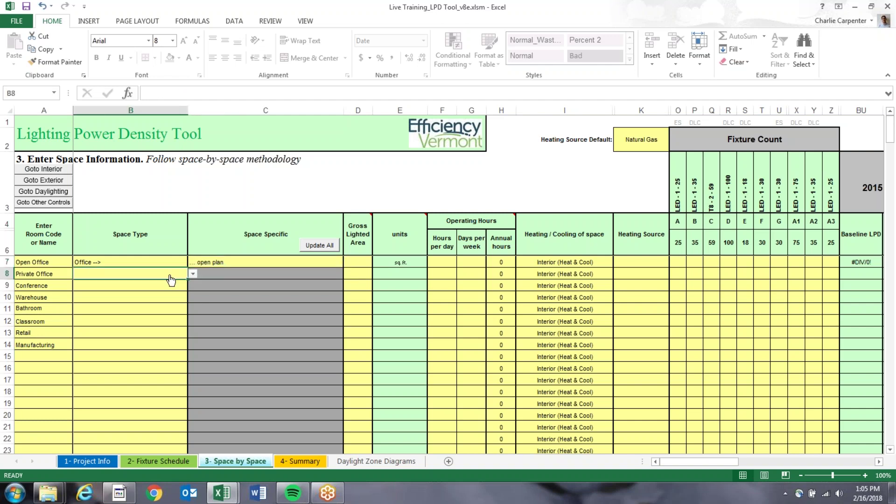
pyautogui.click(193, 274)
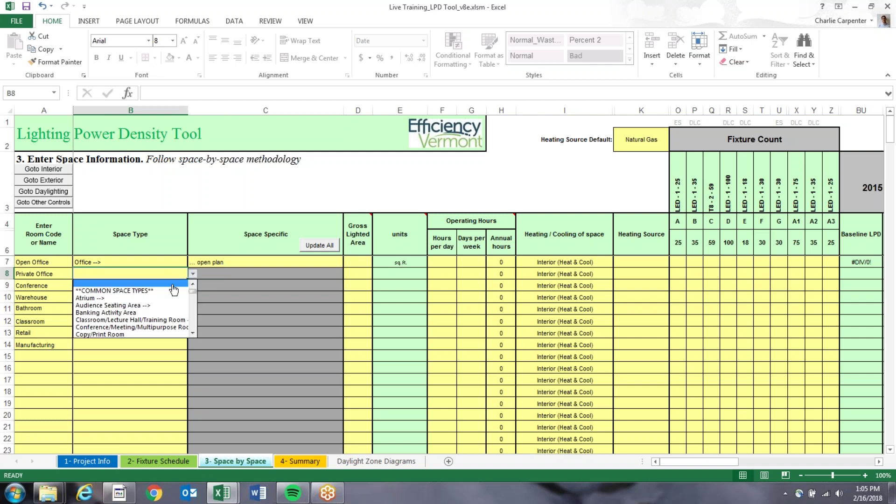
pyautogui.click(192, 323)
pyautogui.click(193, 323)
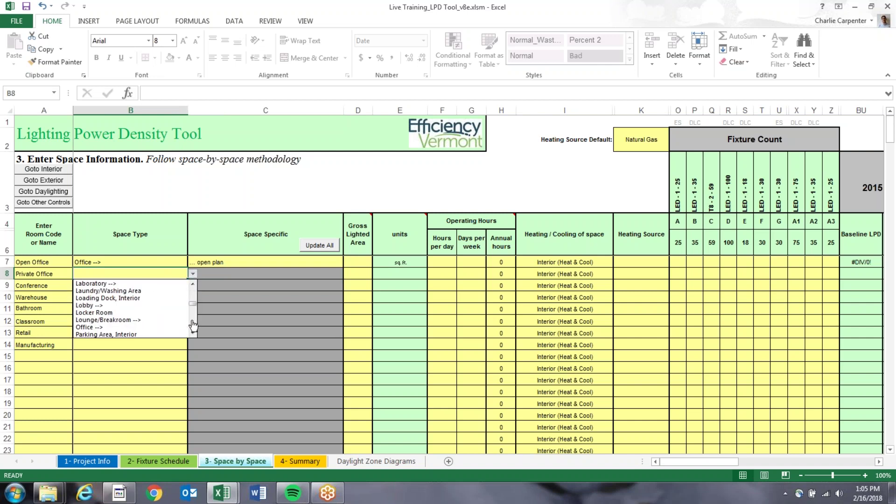
pyautogui.click(145, 327)
pyautogui.click(306, 274)
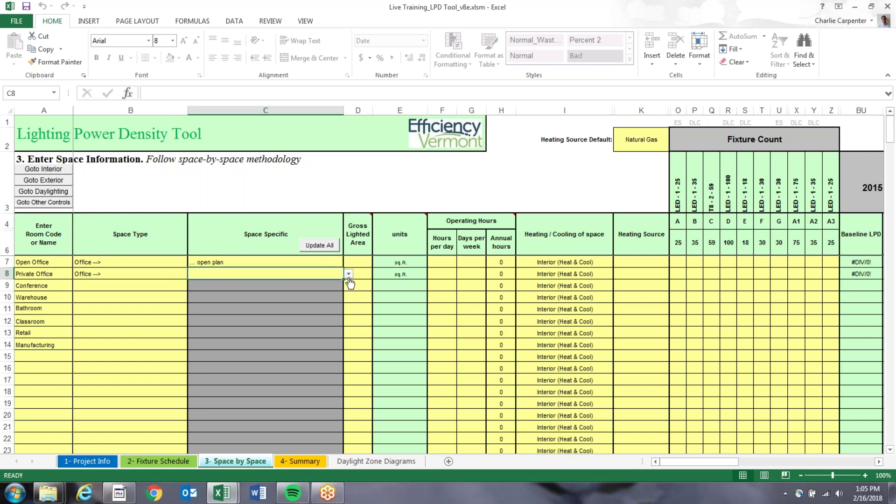
pyautogui.click(349, 274)
pyautogui.click(308, 284)
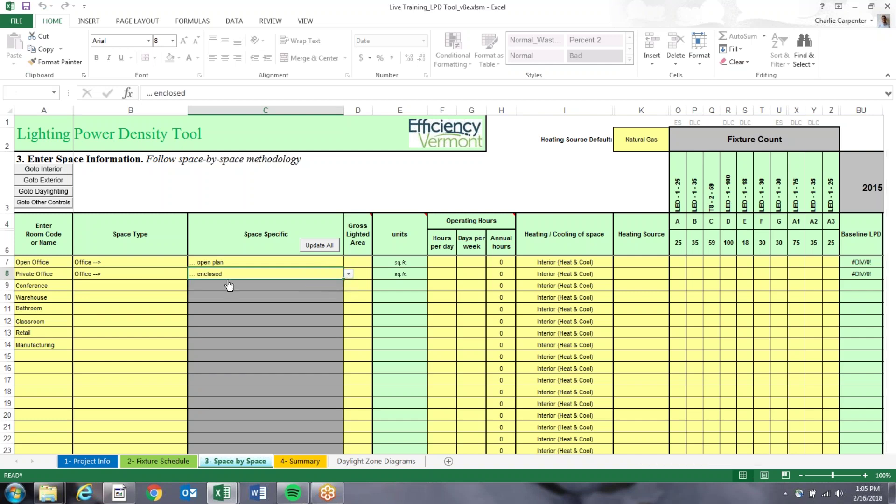
# Set the space type of the Conference room to Conference/Meeting/Multipurpose Room
pyautogui.click(180, 293)
pyautogui.click(193, 286)
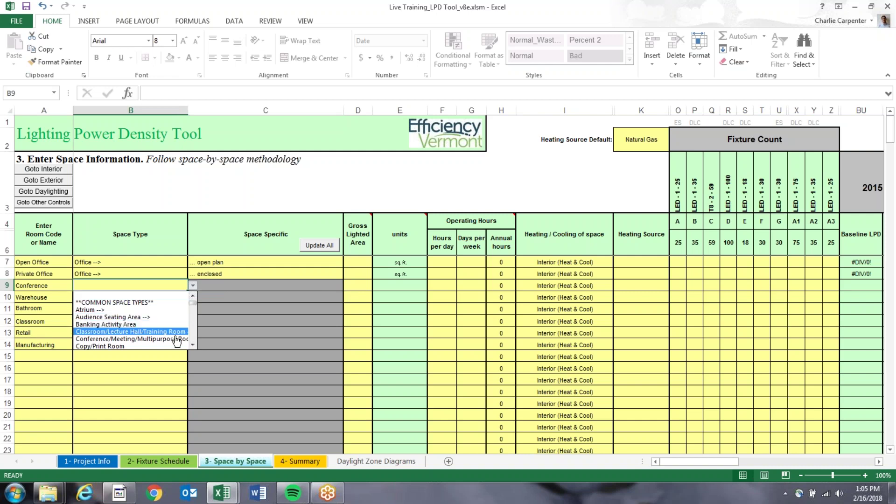
pyautogui.click(148, 341)
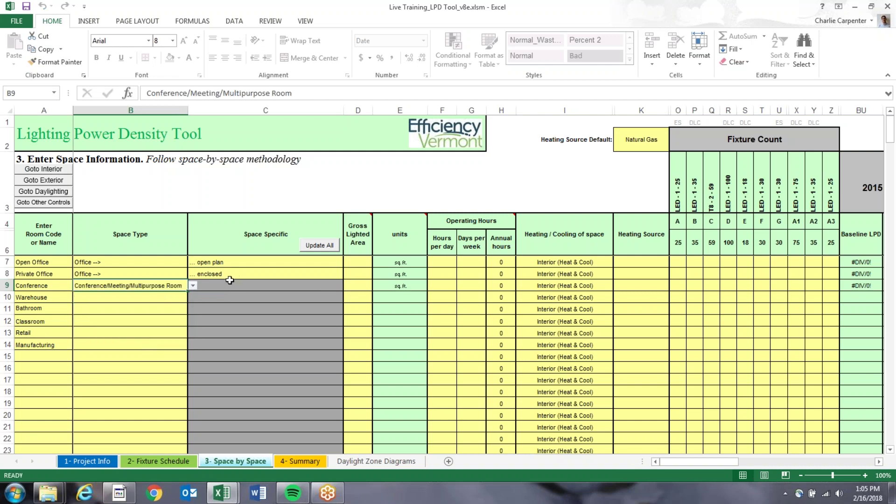
# Set the Warehouse's space type to Warehouse - Storage Area from the building-specific space types
pyautogui.click(168, 300)
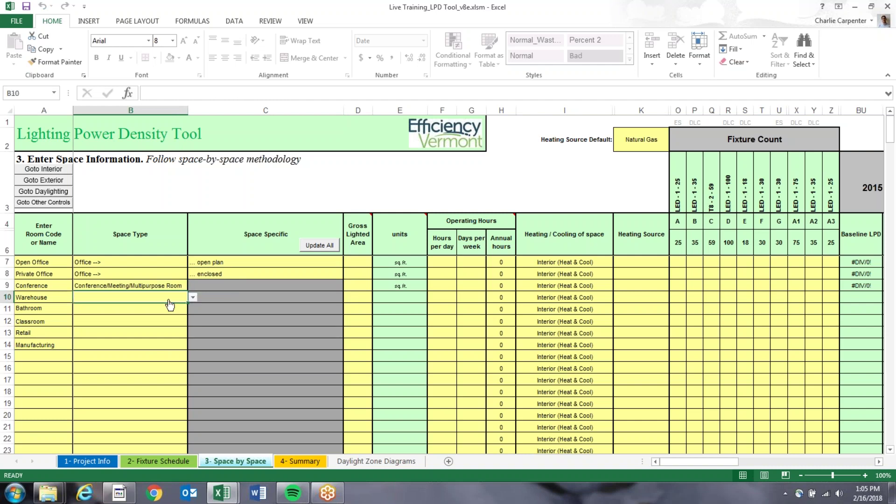
pyautogui.click(193, 297)
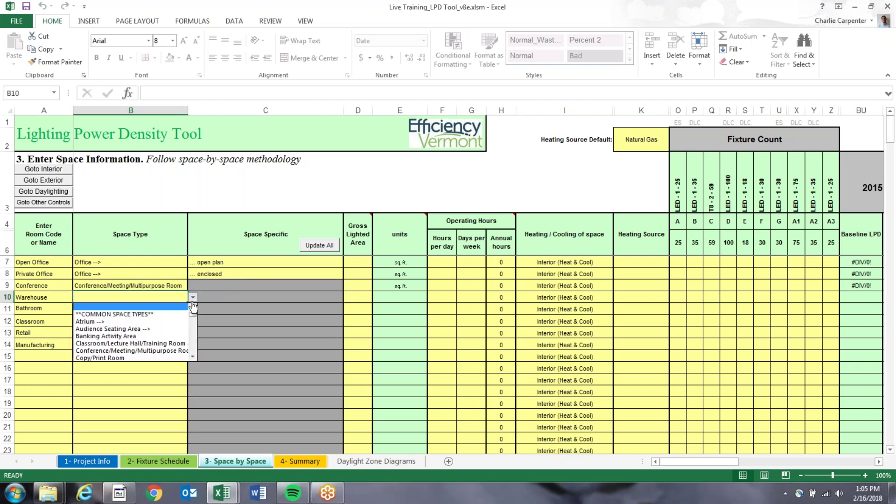
pyautogui.click(192, 348)
pyautogui.click(193, 347)
pyautogui.click(192, 348)
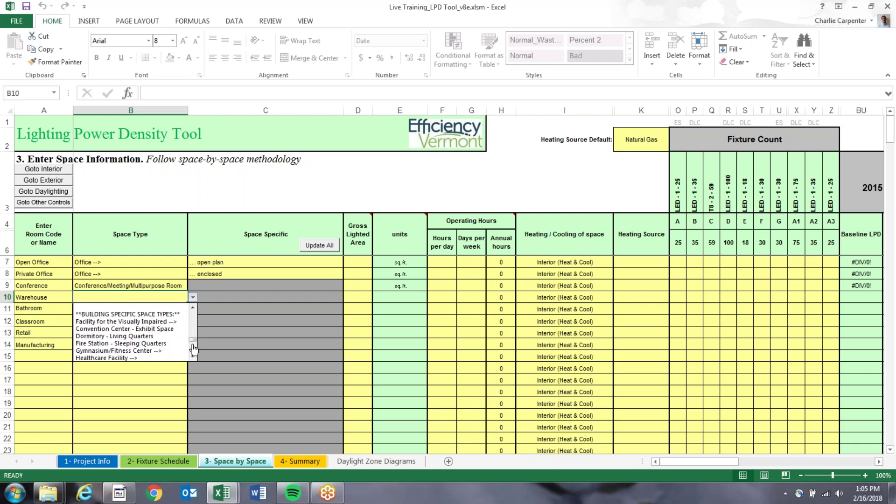
pyautogui.click(192, 348)
pyautogui.click(193, 356)
pyautogui.click(193, 356)
pyautogui.click(193, 357)
pyautogui.click(193, 356)
pyautogui.click(161, 345)
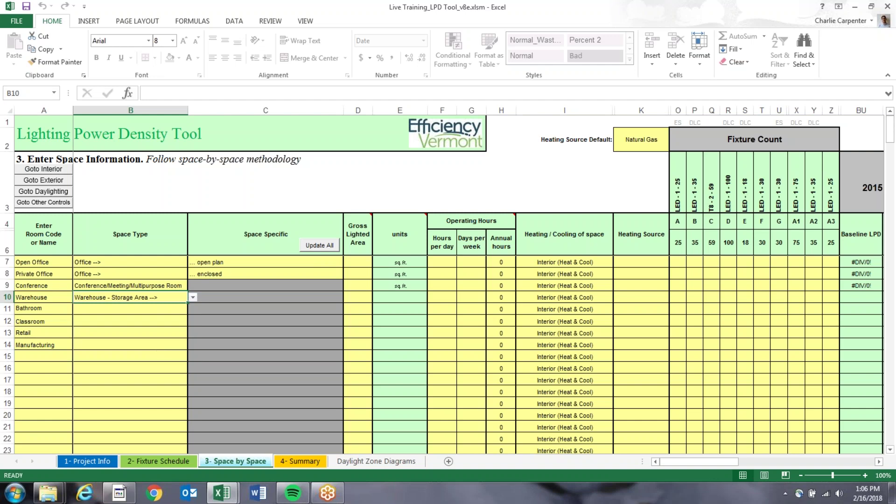
# Set the Warehouse's Space Specific entry to storage for medium to bulky, palletized items
pyautogui.click(240, 296)
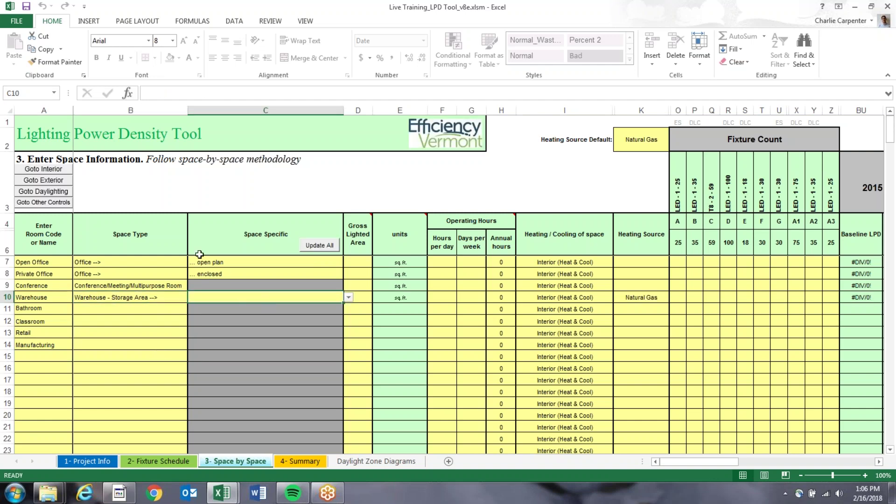
pyautogui.click(348, 298)
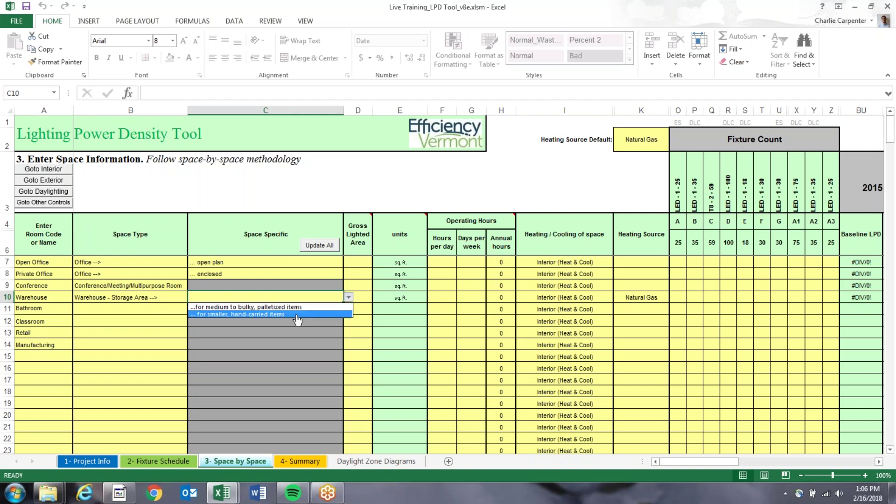
pyautogui.click(321, 307)
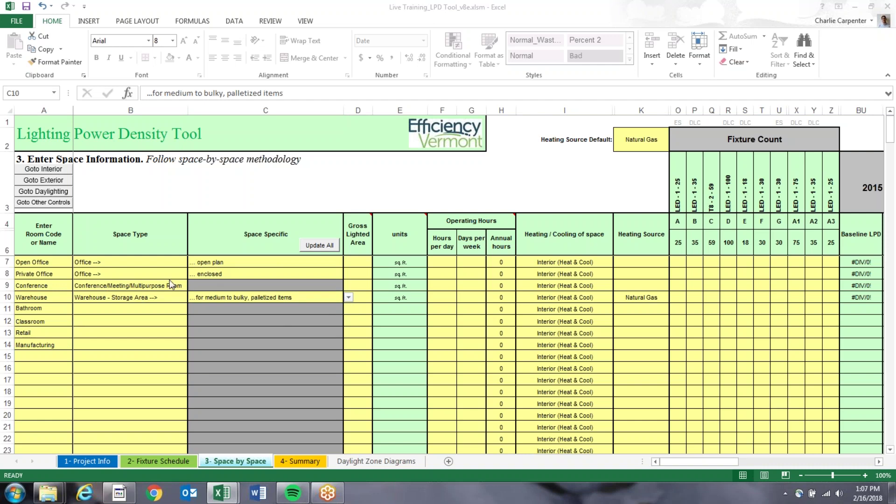
# Enter gross lighted areas of 1000 for Open Office, 500 for Private Office, 500 for Conference and 5000 for Warehouse
pyautogui.click(360, 263)
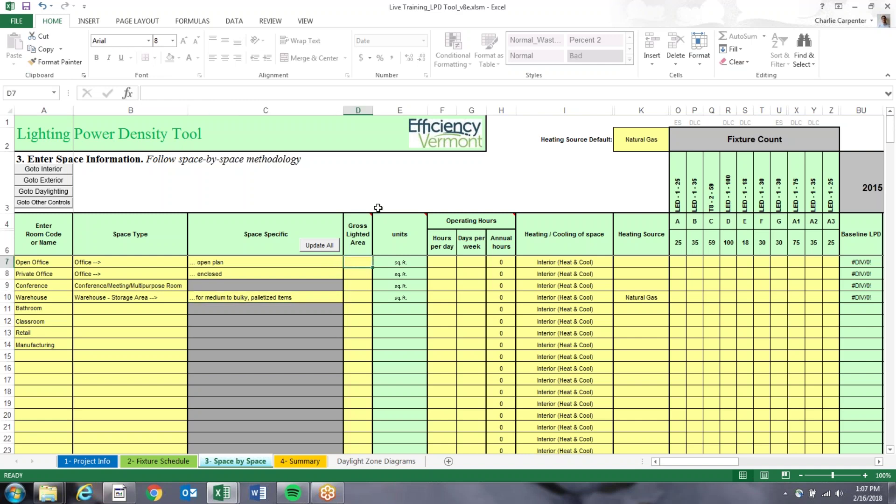
pyautogui.moveTo(380, 218)
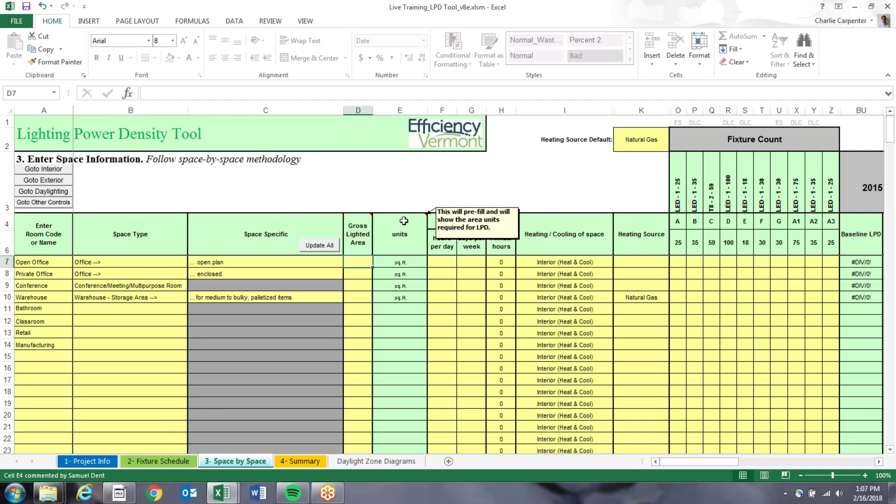
pyautogui.write('1000')
pyautogui.press('Return')
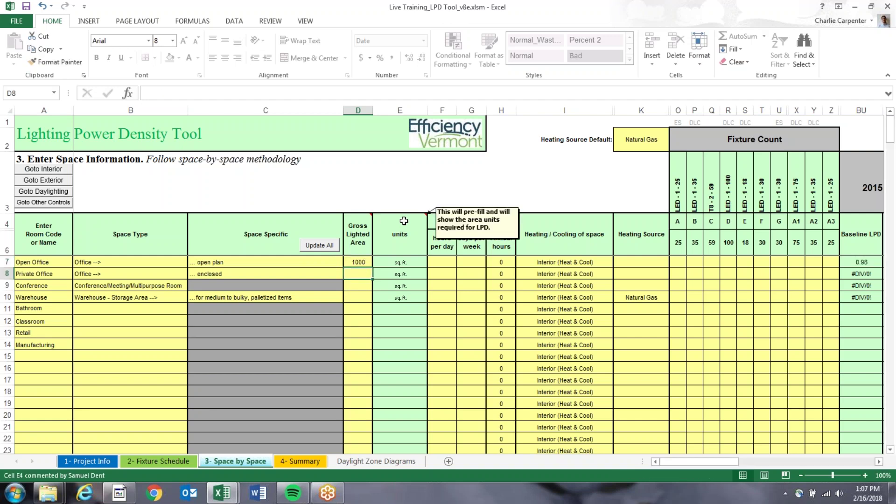
pyautogui.write('500')
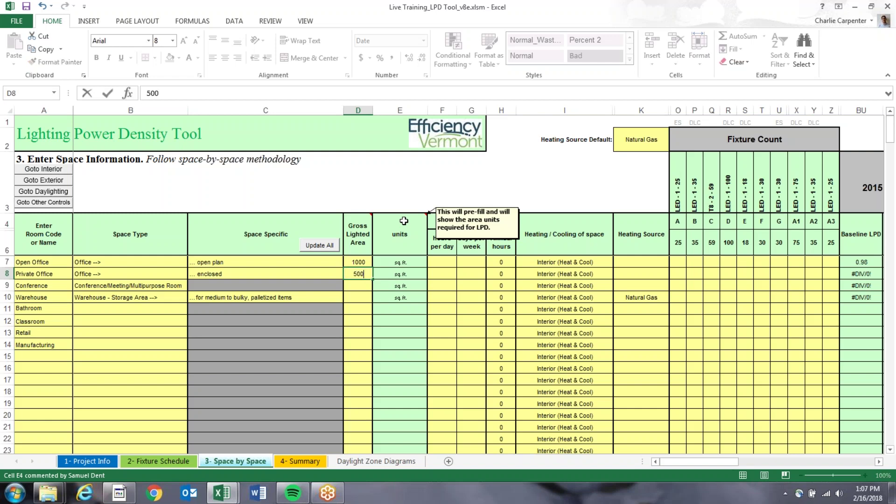
pyautogui.press('Return')
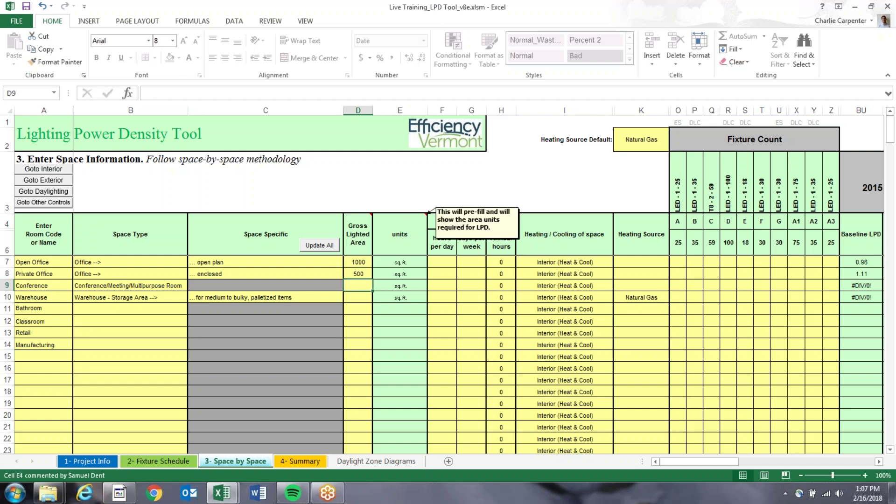
pyautogui.write('500')
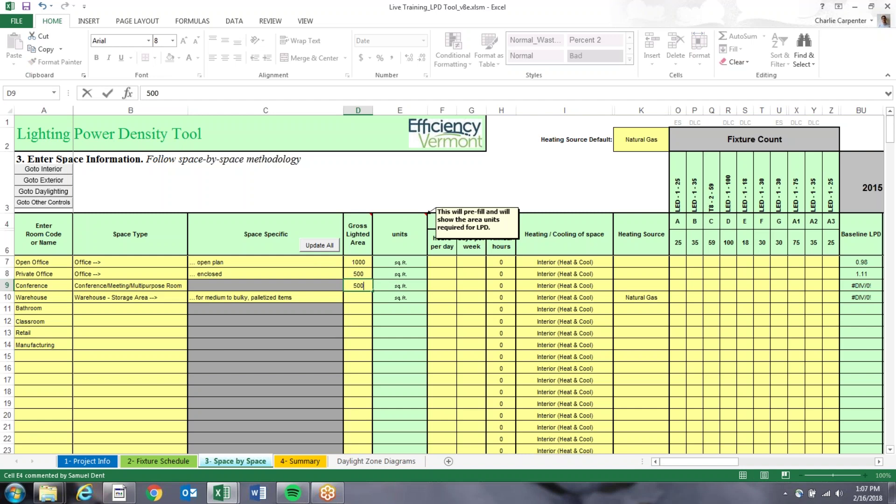
pyautogui.press('Return')
pyautogui.write('5000')
pyautogui.press('Return')
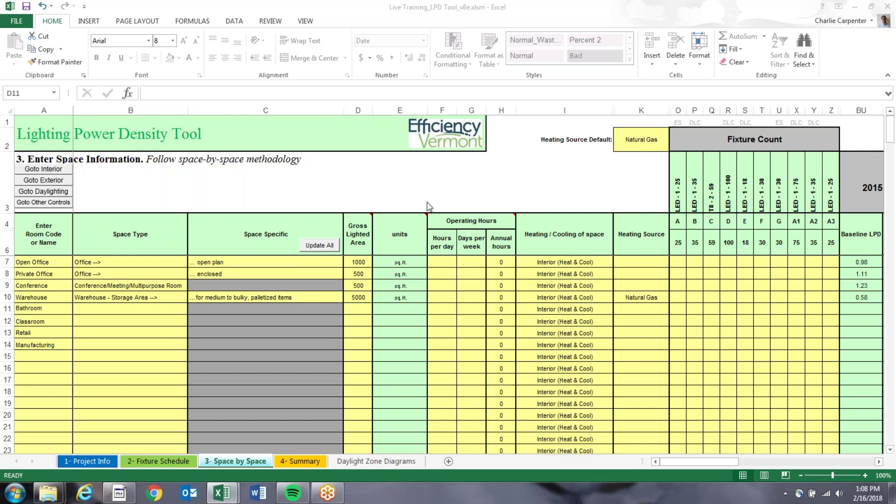
# Set the Open Office's operating hours to 8 hours per day and 5 days per week
pyautogui.click(447, 263)
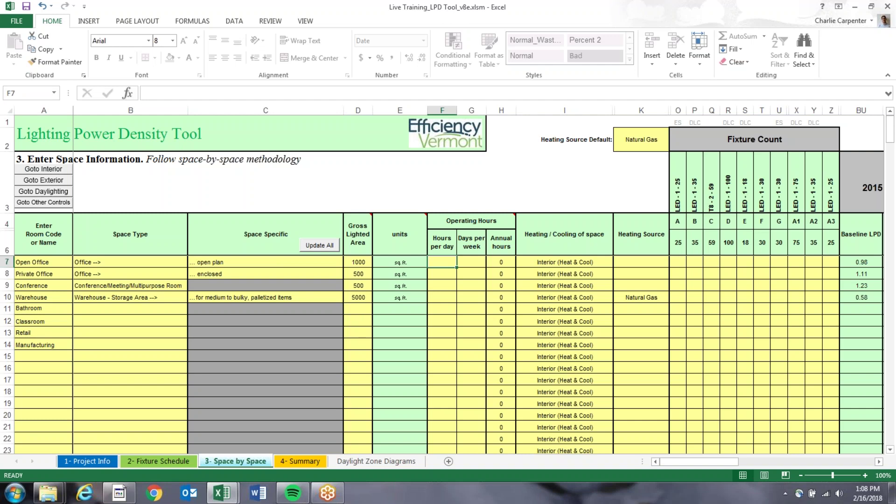
pyautogui.write('8')
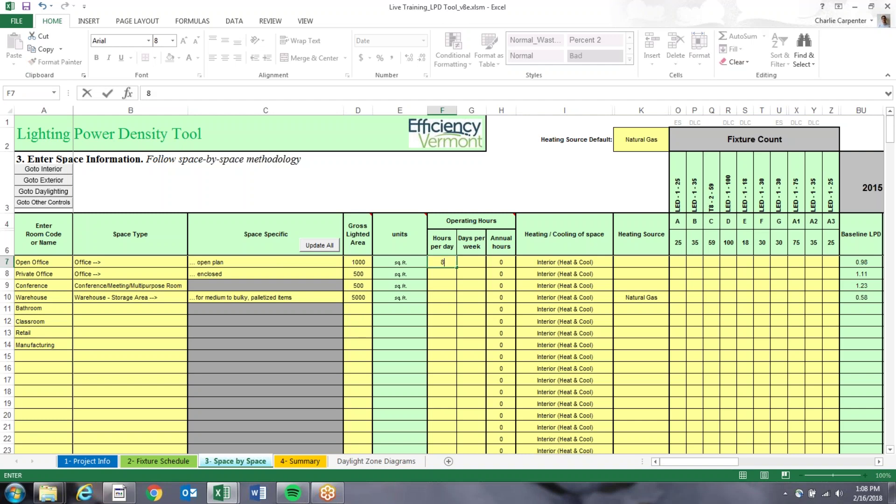
pyautogui.press('Tab')
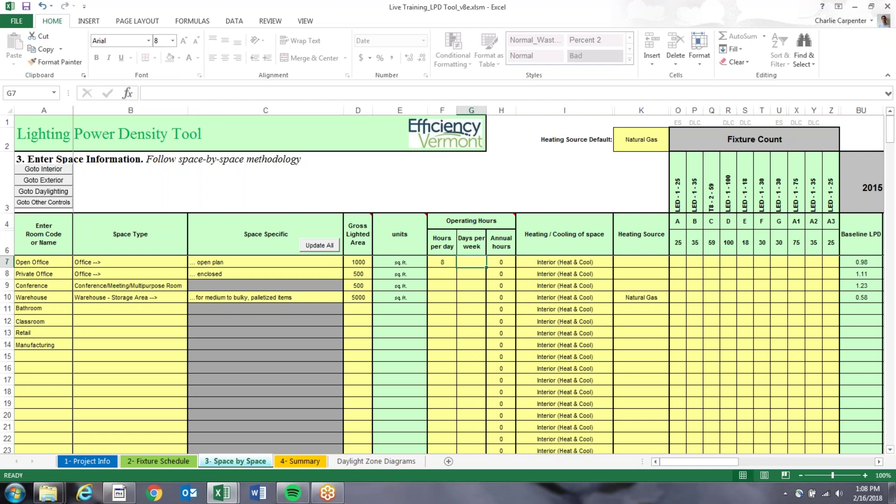
pyautogui.write('5')
pyautogui.press('Tab')
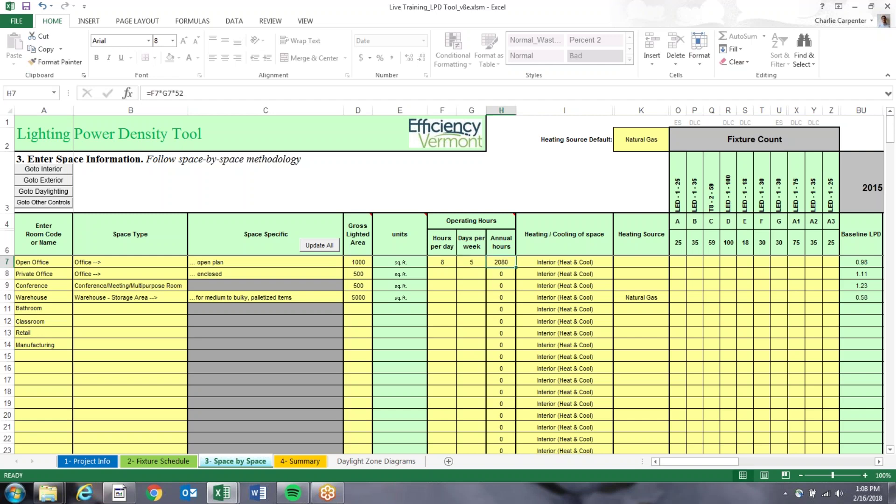
# Set the Private Office's operating hours to 8 hours per day and 5 days per week
pyautogui.click(439, 273)
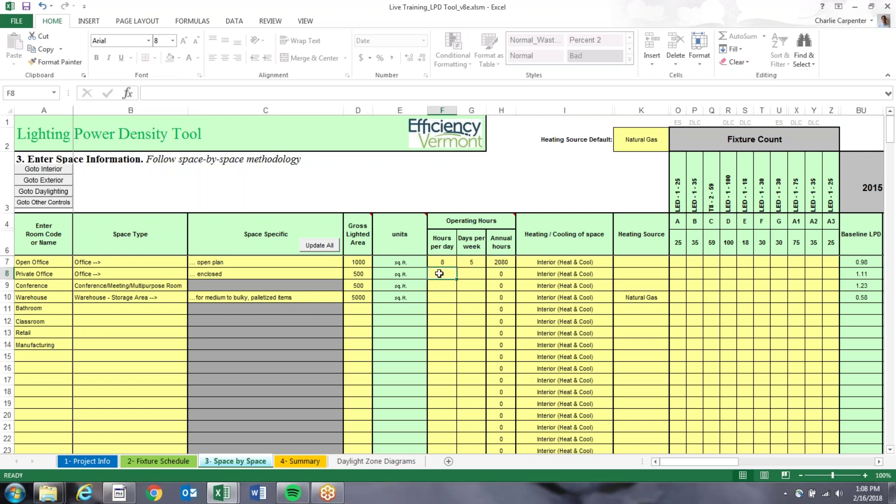
pyautogui.write('8')
pyautogui.press('Tab')
pyautogui.write('5')
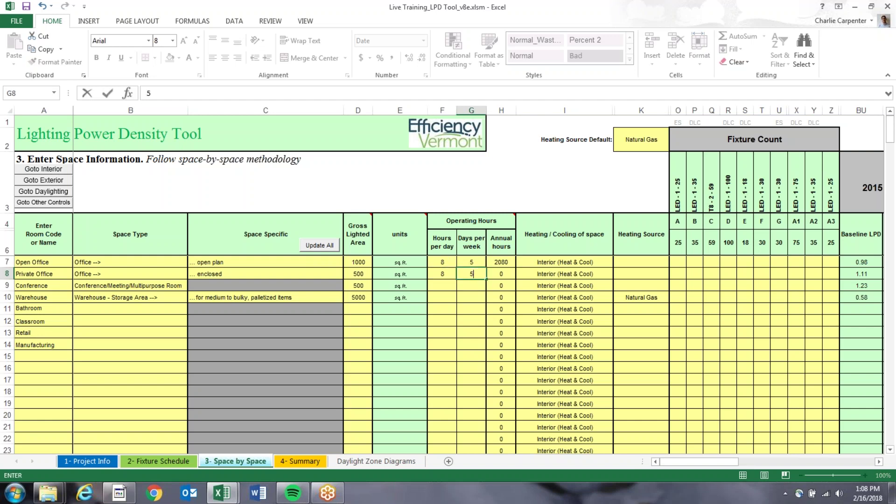
pyautogui.press('Return')
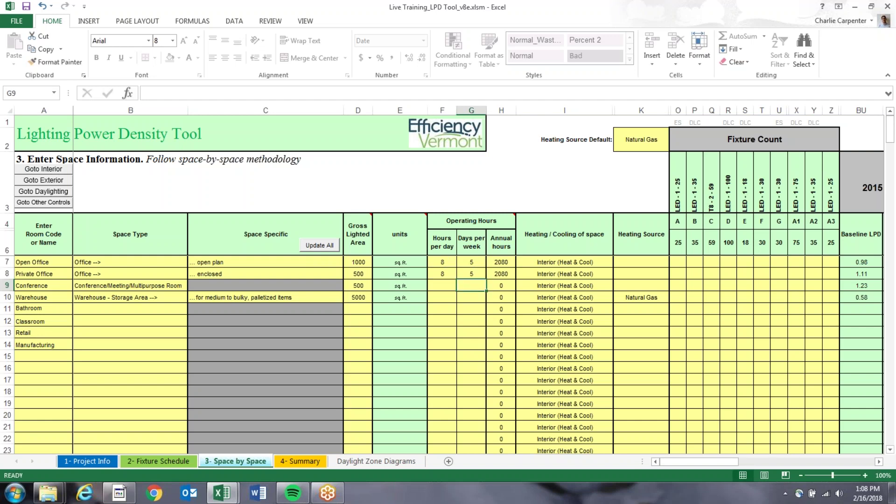
pyautogui.write('8')
pyautogui.press('Return')
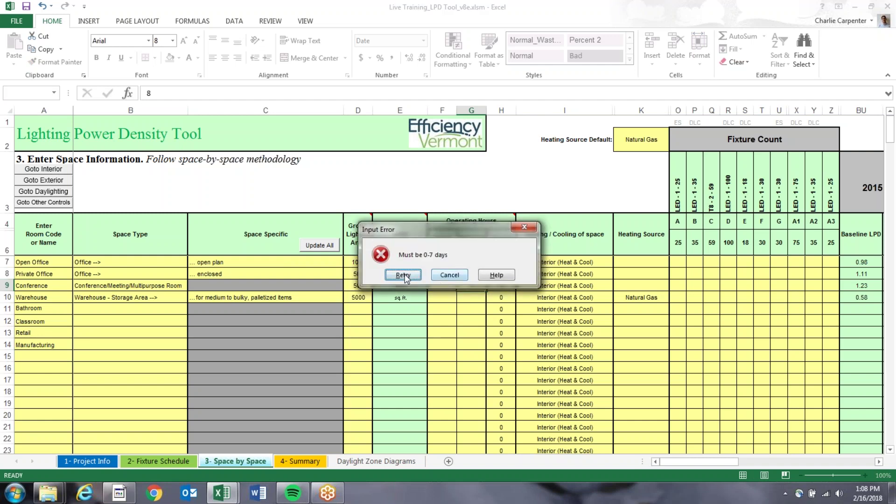
pyautogui.click(404, 277)
pyautogui.write('8')
pyautogui.press('Return')
pyautogui.click(450, 275)
# Set the Conference room's operating hours to 8 hours per day and 5 days per week
pyautogui.click(442, 286)
pyautogui.write('8')
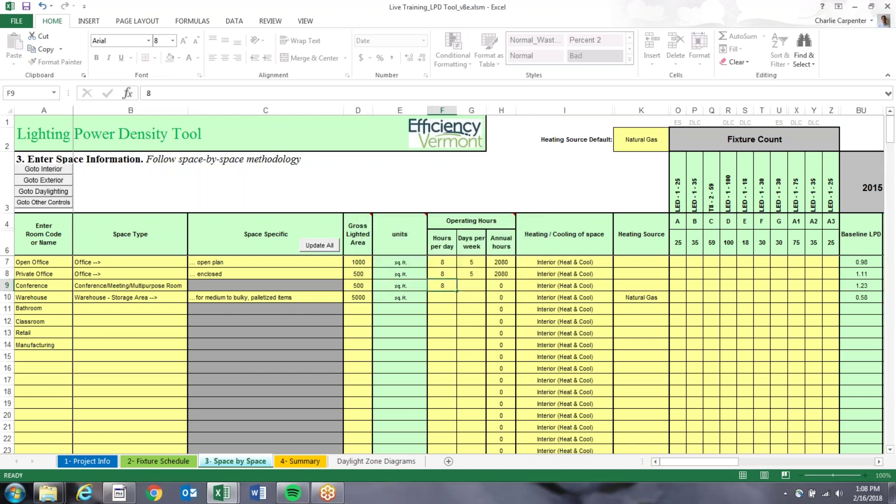
pyautogui.press('Tab')
pyautogui.write('5')
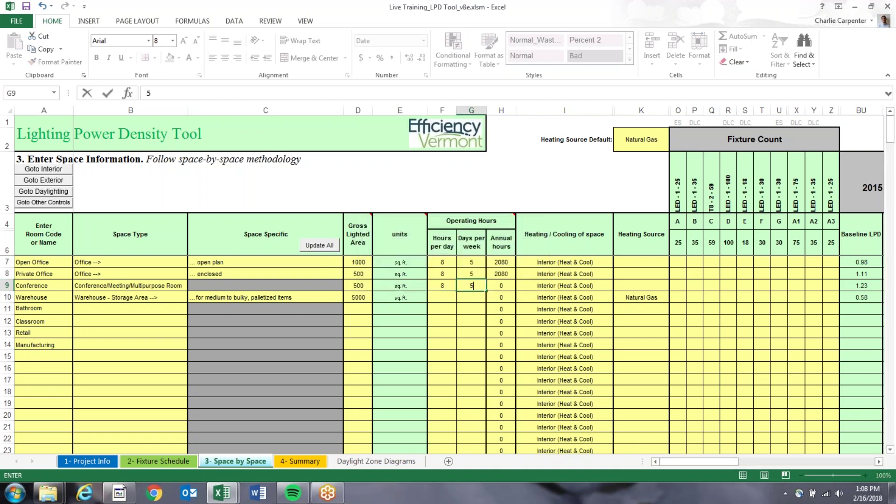
# Set the Warehouse's operating hours to 12 hours per day and 5 days per week
pyautogui.click(441, 300)
pyautogui.write('12')
pyautogui.press('Tab')
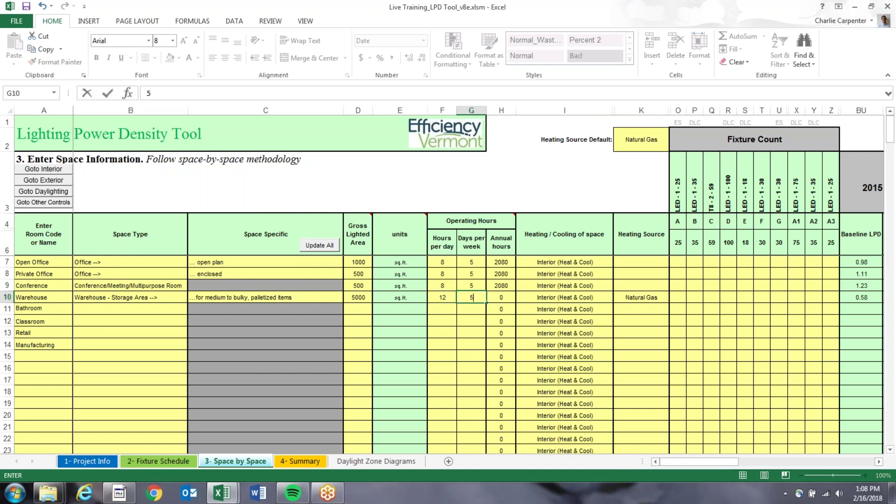
pyautogui.write('5')
pyautogui.press('Down')
pyautogui.press('Down')
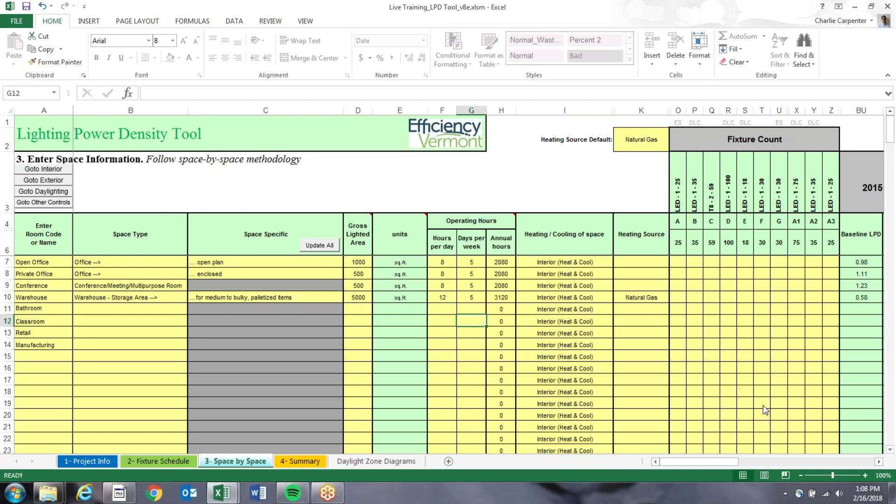
# Examine the available heating source options and heating/cooling options for the Open Office
pyautogui.click(650, 264)
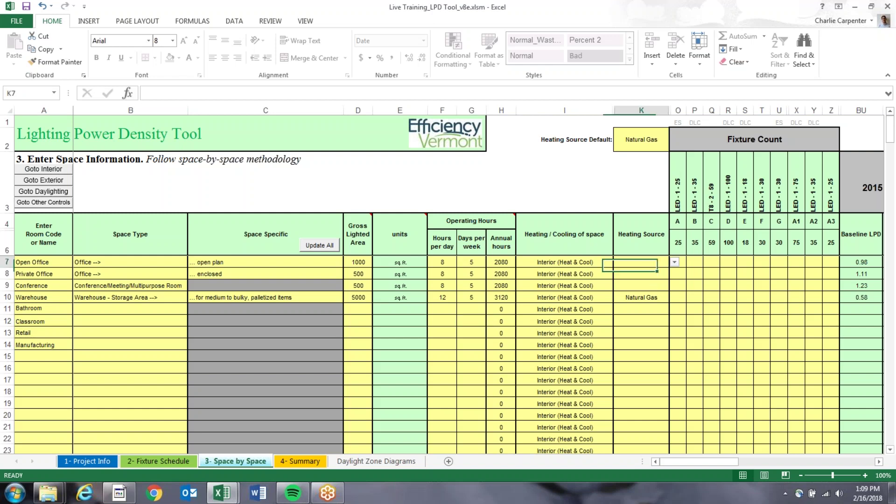
pyautogui.click(674, 264)
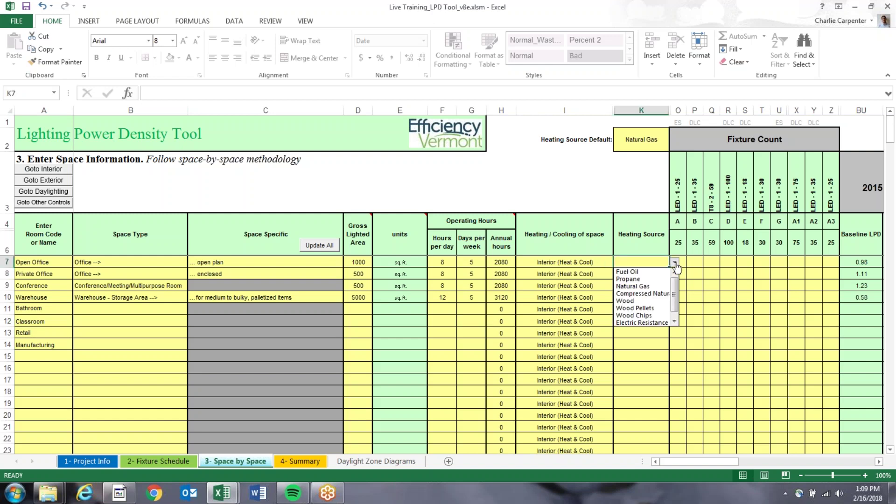
pyautogui.press('Escape')
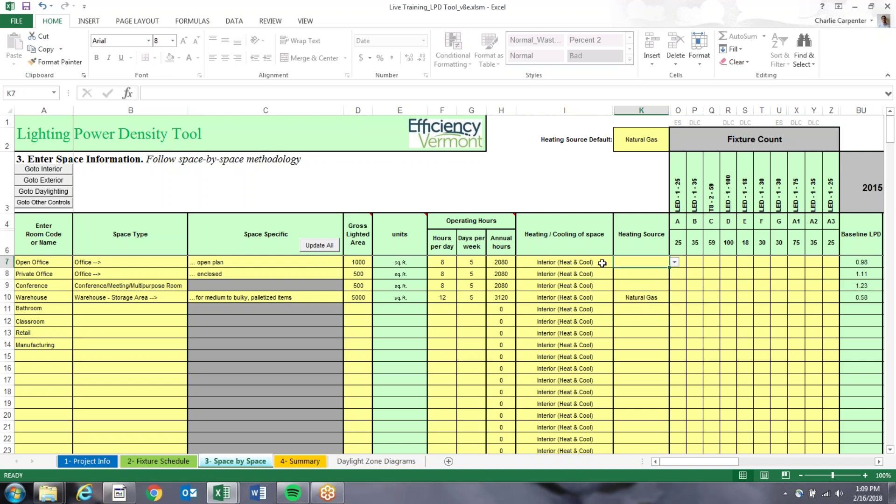
pyautogui.click(601, 262)
pyautogui.click(618, 262)
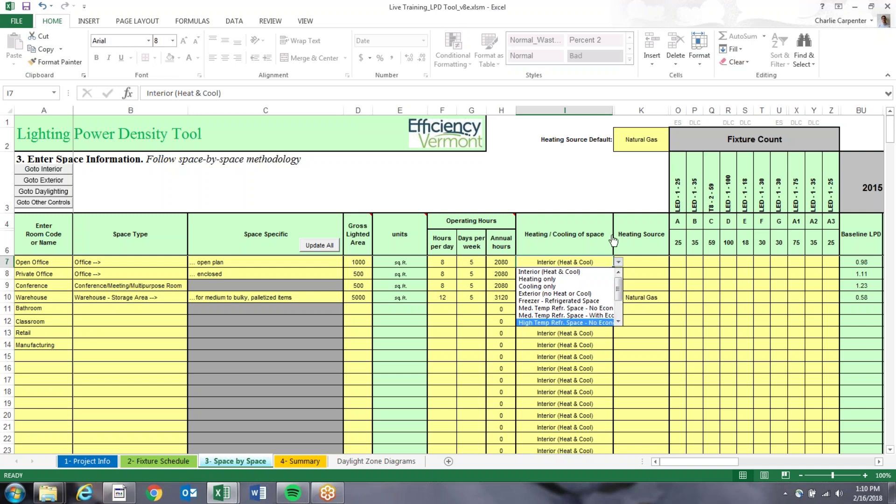
pyautogui.press('Escape')
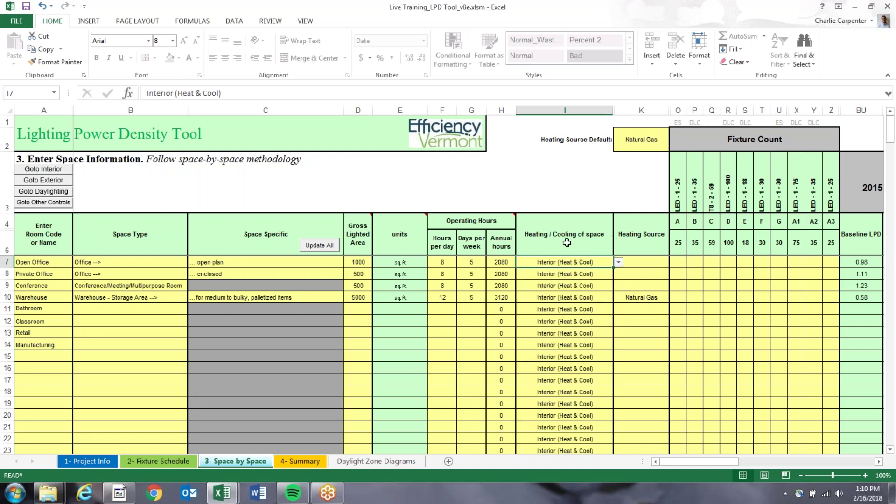
# Set the Warehouse's heating/cooling of space to Heating only
pyautogui.click(572, 299)
pyautogui.click(617, 298)
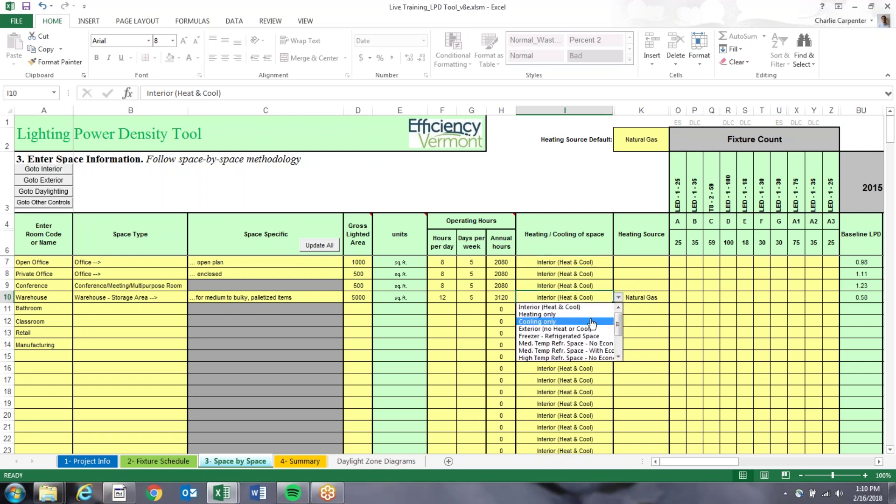
pyautogui.click(589, 310)
# Set the heating source to Natural Gas for the Open Office, Private Office and Conference rooms
pyautogui.click(642, 258)
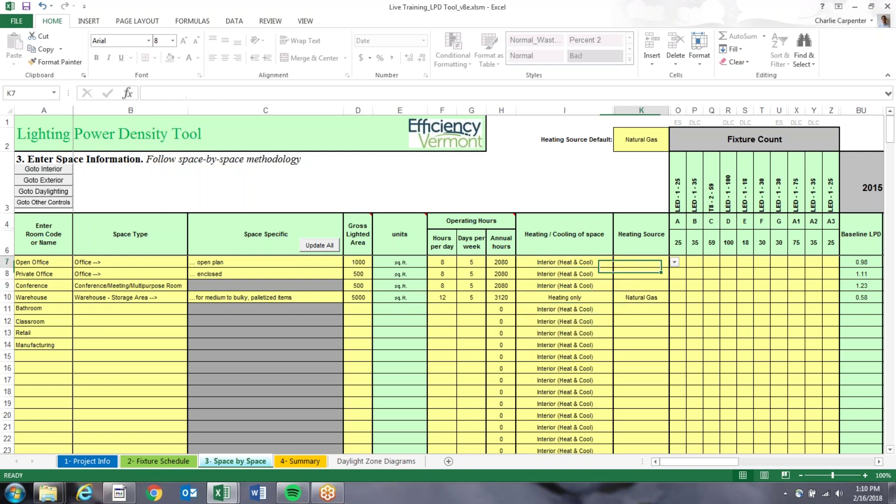
pyautogui.click(676, 262)
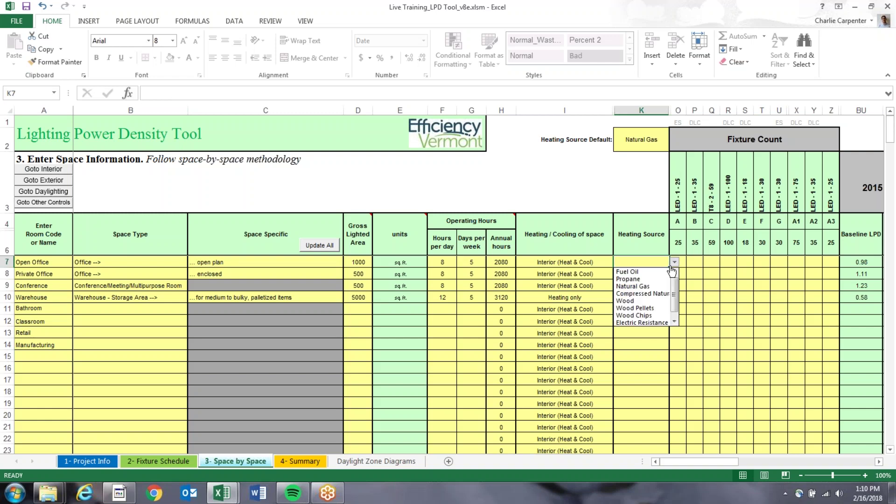
pyautogui.click(655, 286)
pyautogui.click(641, 274)
pyautogui.click(674, 274)
pyautogui.click(655, 299)
pyautogui.click(653, 286)
pyautogui.click(675, 286)
pyautogui.click(656, 310)
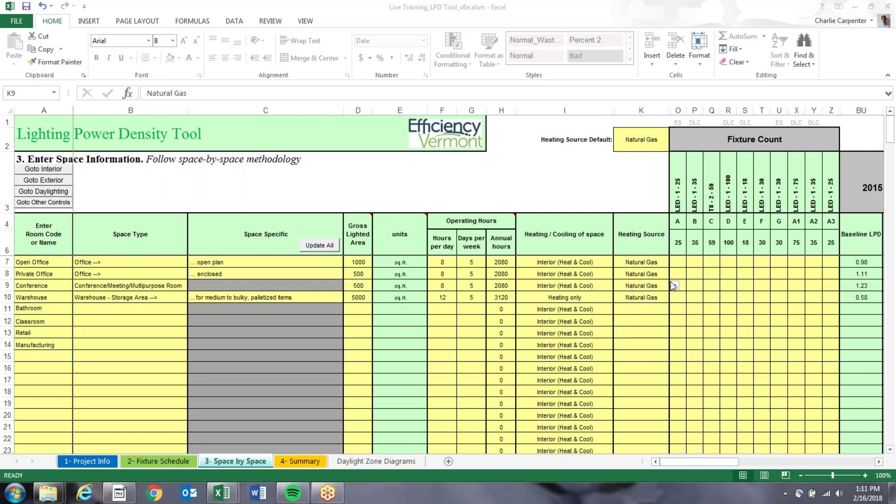
pyautogui.click(674, 286)
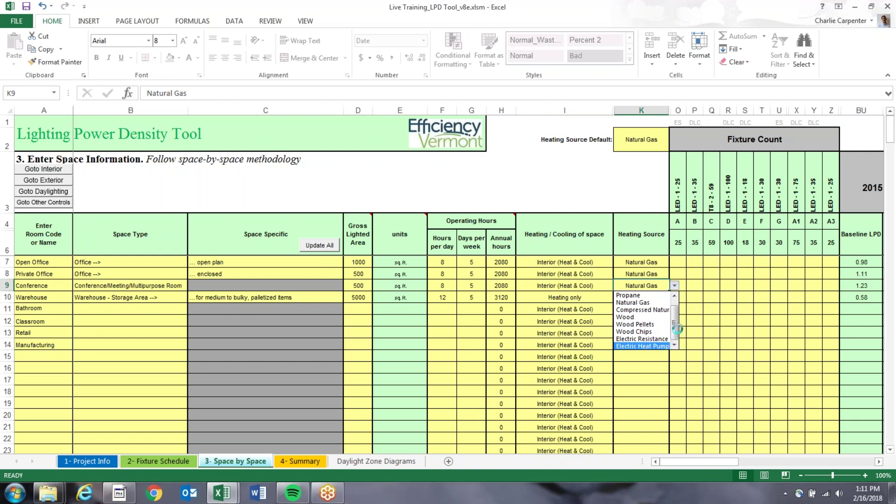
pyautogui.click(674, 296)
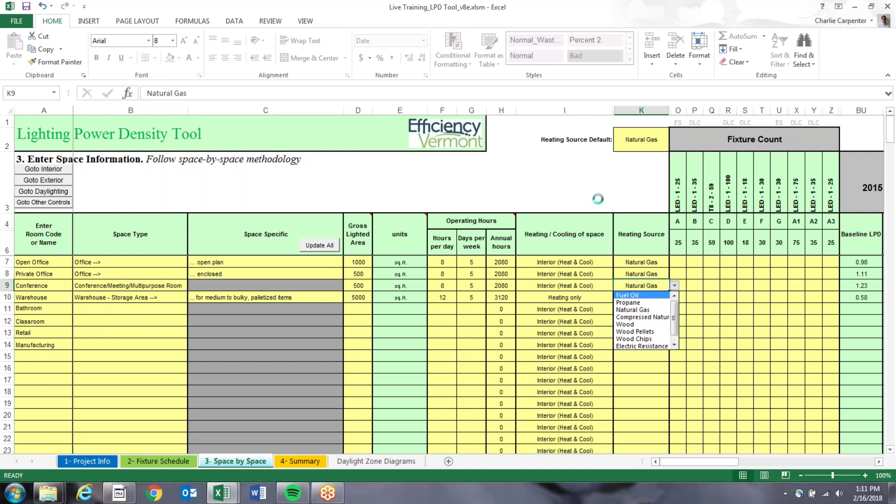
pyautogui.click(633, 309)
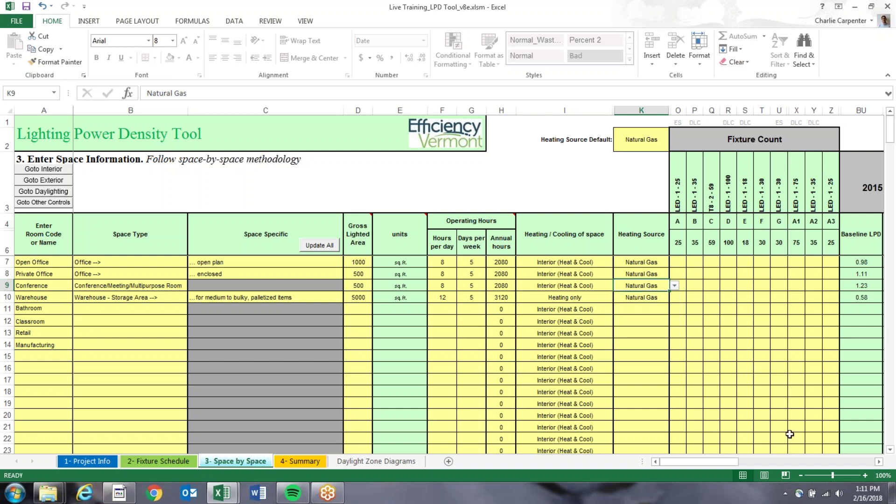
# Review the fixture codes and wattages in the Fixture Count headings, ending on the Open Office's count cell for fixture A
pyautogui.moveTo(718, 461); pyautogui.dragTo(722, 460)
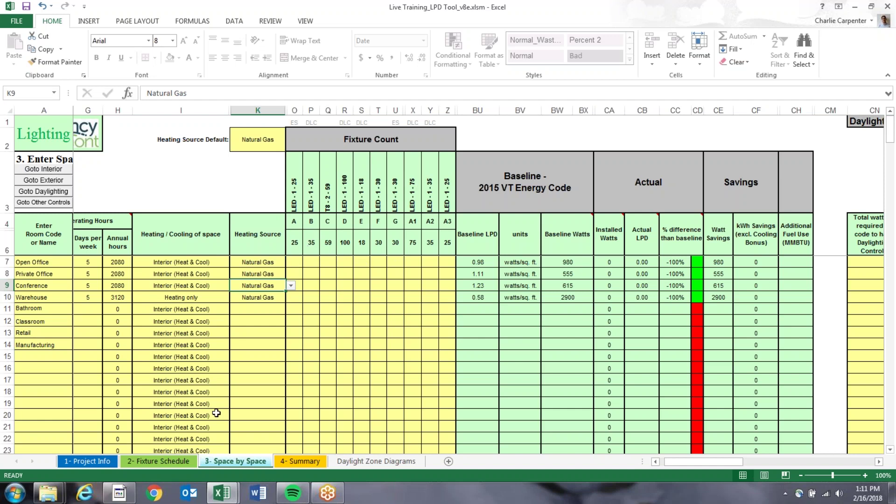
pyautogui.click(296, 224)
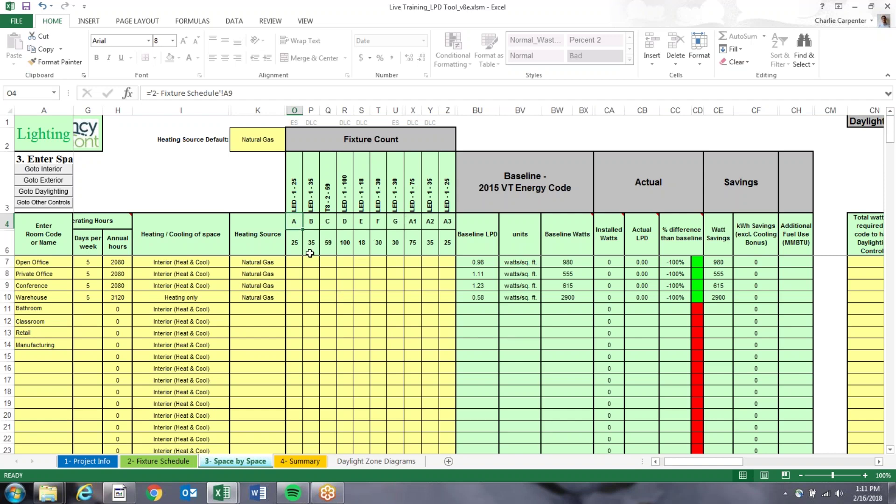
pyautogui.moveTo(294, 242); pyautogui.dragTo(447, 243)
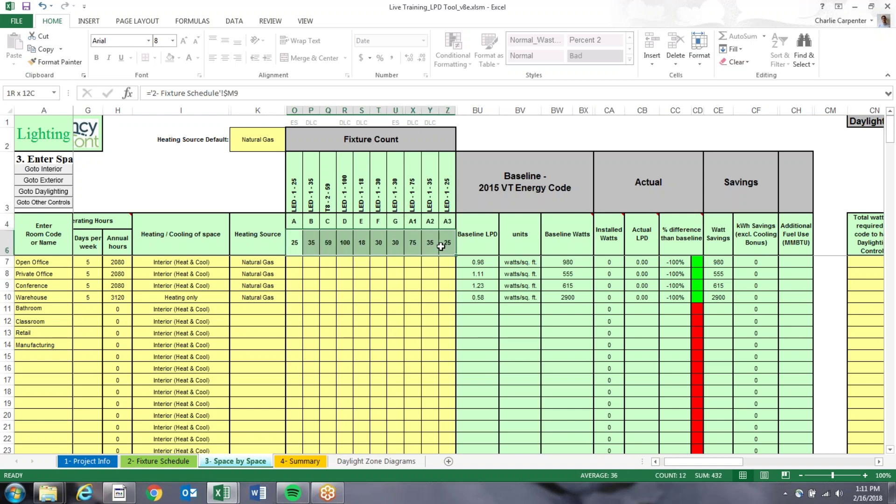
pyautogui.click(296, 265)
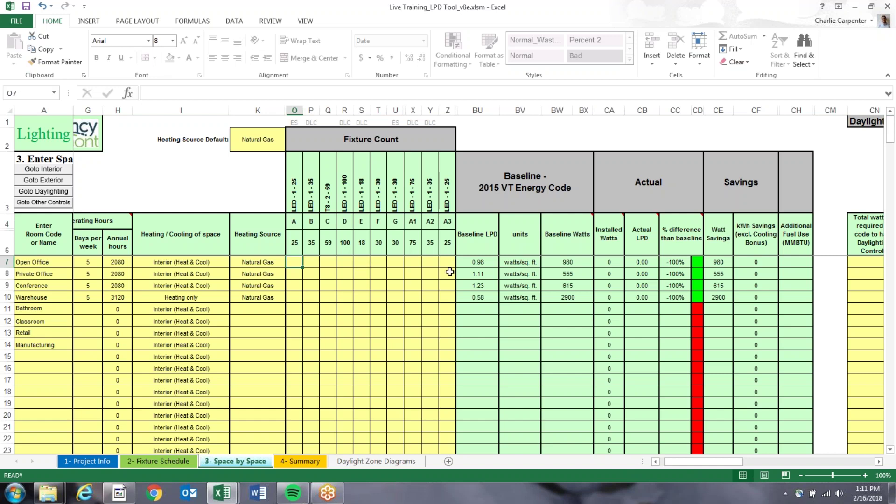
# Enter the Open Office's fixture counts: 5 of fixture A and 10 of fixture C
pyautogui.write('5')
pyautogui.press('Tab')
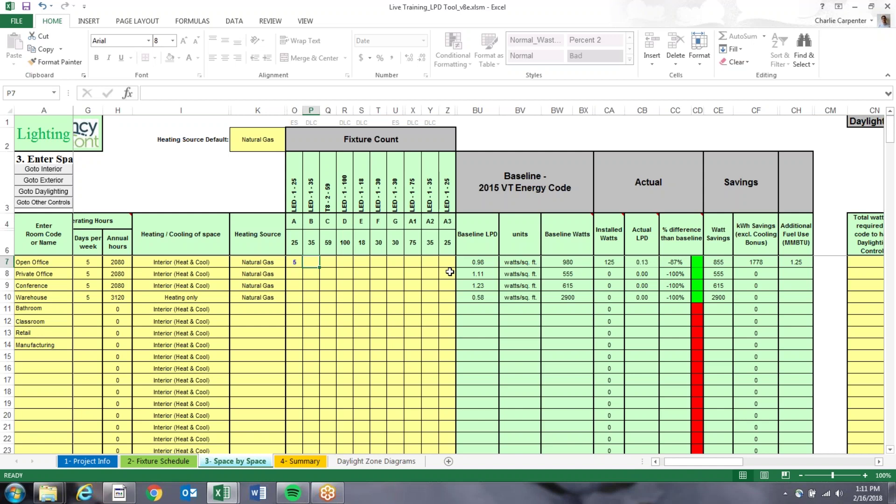
pyautogui.press('Tab')
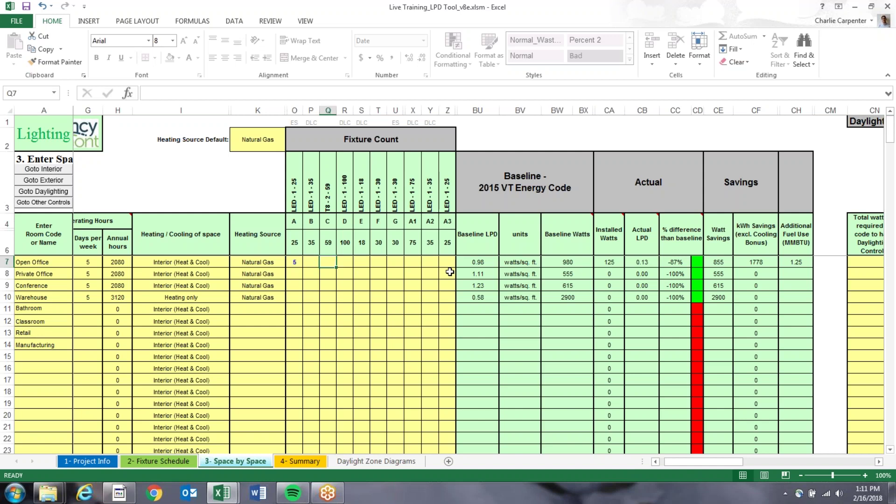
pyautogui.write('10')
pyautogui.press('Return')
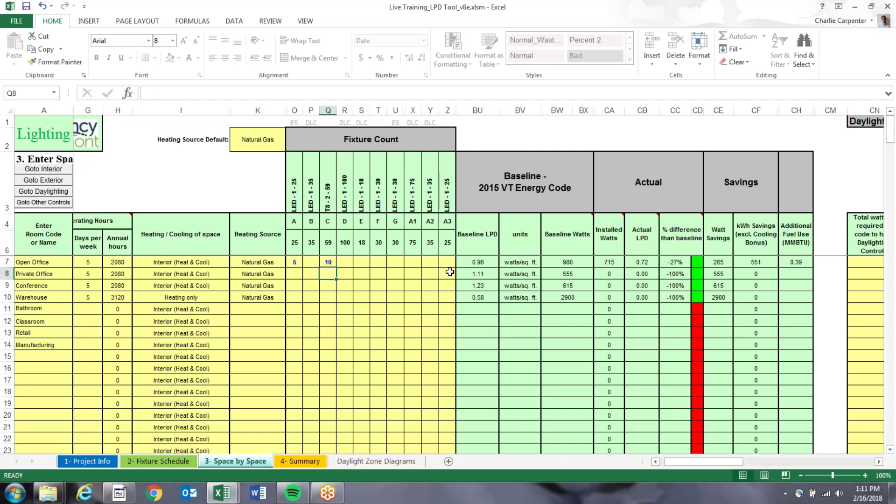
# Enter the Private Office's fixture counts: 5 of fixture A and 5 of fixture B
pyautogui.press('Up')
pyautogui.press('Right')
pyautogui.press('Right')
pyautogui.press('Right')
pyautogui.press('Down')
pyautogui.press('Down')
pyautogui.press('Up')
pyautogui.press('Left')
pyautogui.press('Left')
pyautogui.press('Left')
pyautogui.press('Left')
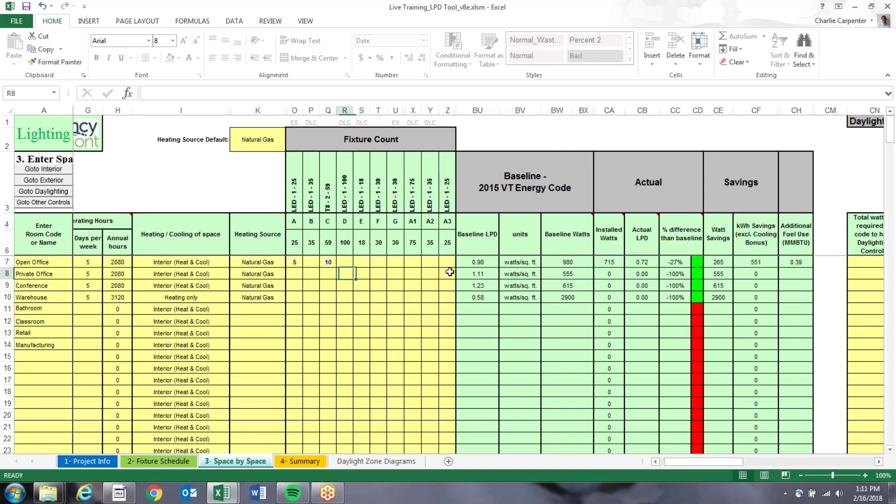
pyautogui.press('Left')
pyautogui.write('5')
pyautogui.press('Right')
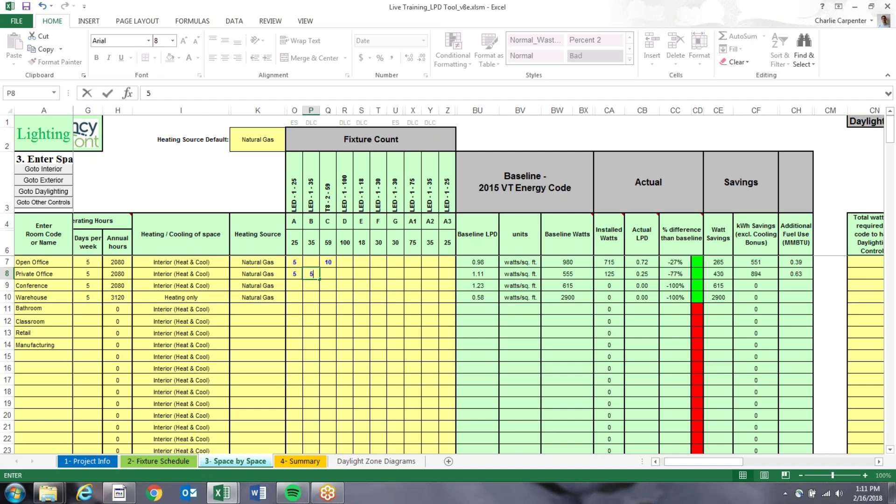
pyautogui.write('5')
pyautogui.press('Return')
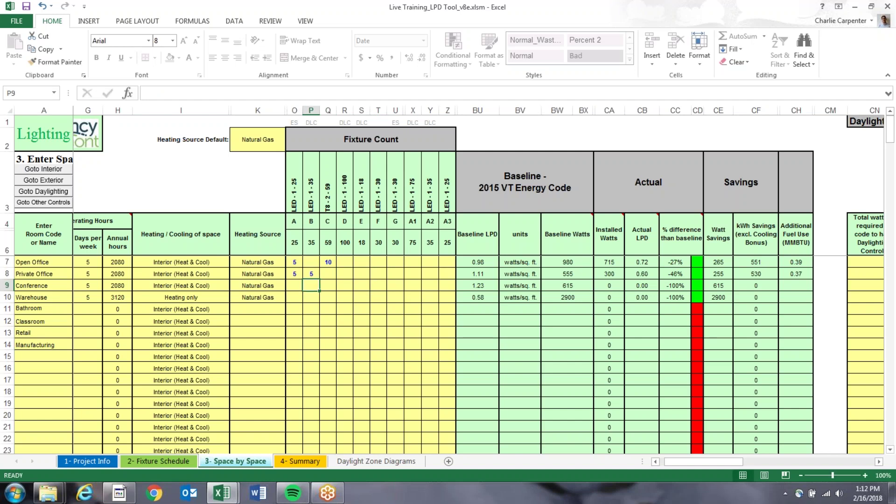
# Enter the Conference room's fixture counts: 2 of fixture B and 10 of fixture F
pyautogui.write('2')
pyautogui.press('Right')
pyautogui.press('Right')
pyautogui.press('Right')
pyautogui.press('Right')
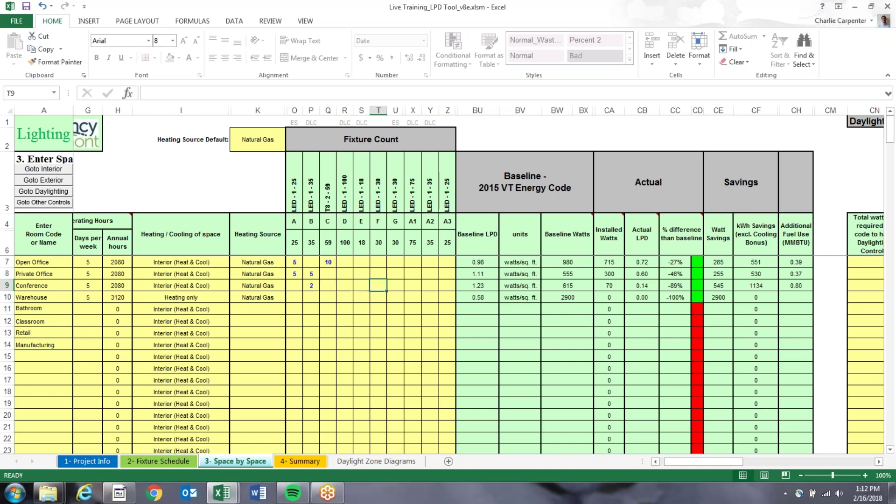
pyautogui.write('0')
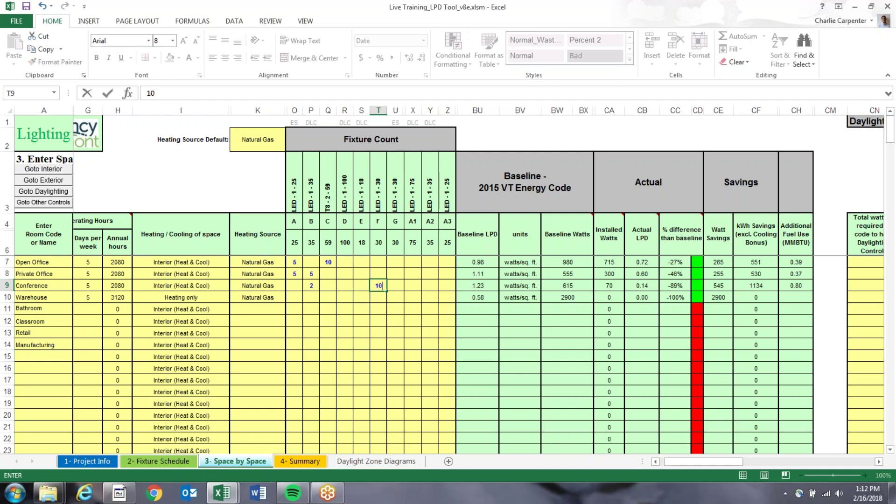
pyautogui.press('Return')
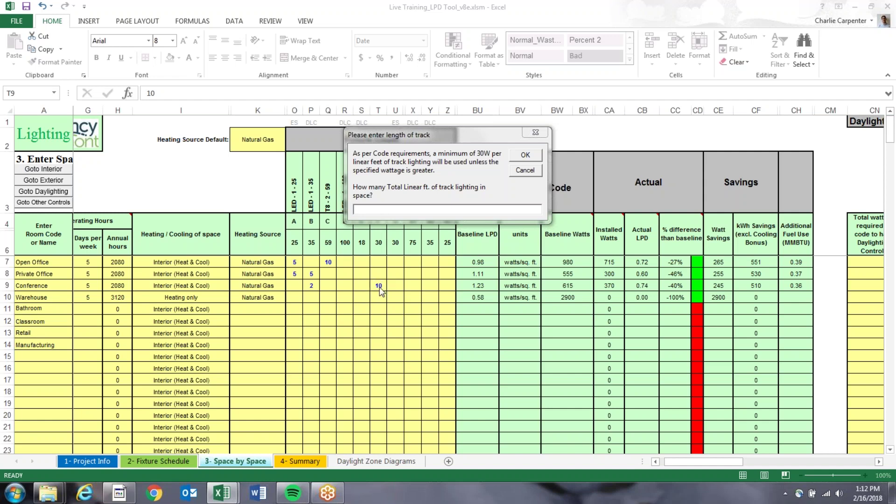
# Enter the total linear feet of track lighting for the Conference room
pyautogui.click(371, 210)
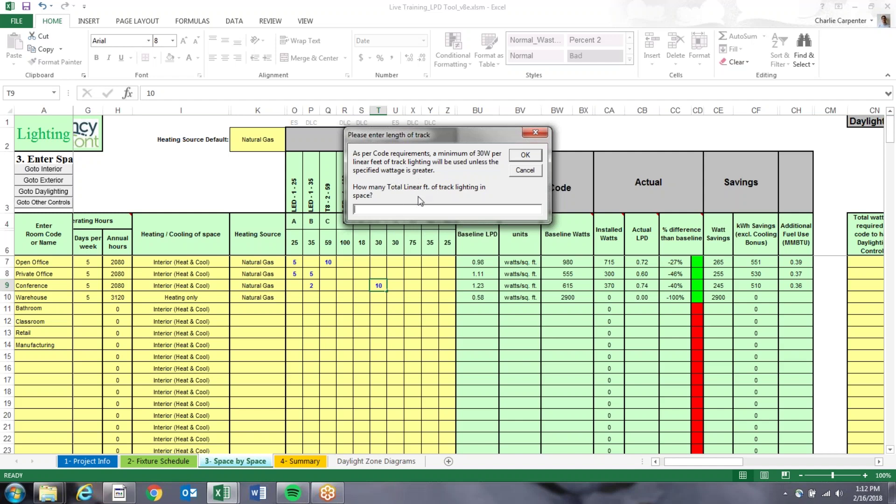
pyautogui.write('2')
pyautogui.click(525, 155)
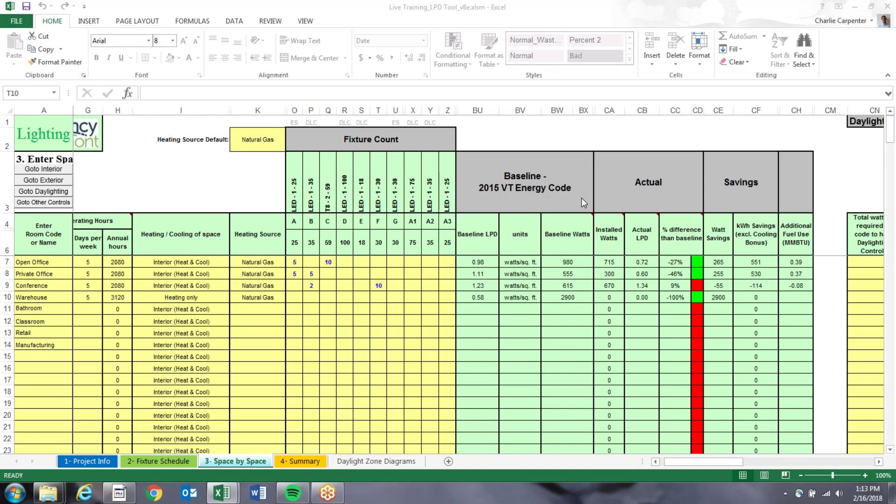
# Review the Baseline LPD, Baseline Watts, Installed Watts, Actual LPD and % difference than baseline for the four rooms
pyautogui.click(482, 262)
pyautogui.moveTo(482, 262); pyautogui.dragTo(483, 298)
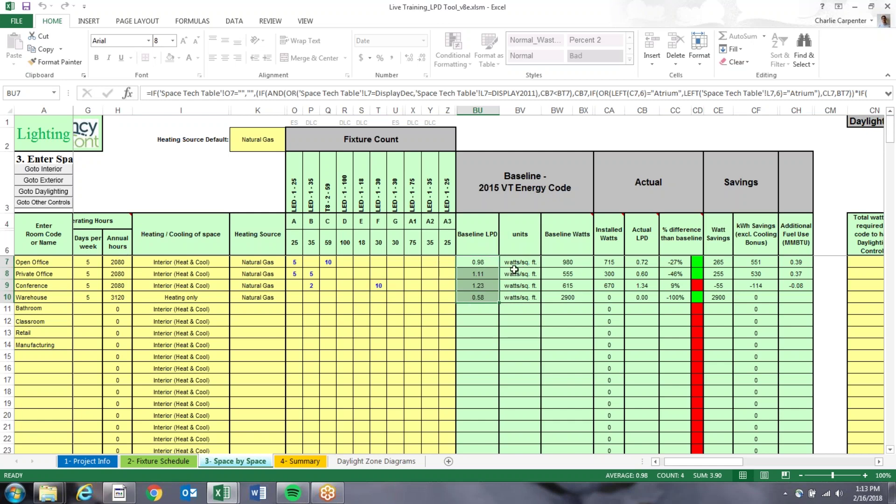
pyautogui.moveTo(571, 262); pyautogui.dragTo(566, 299)
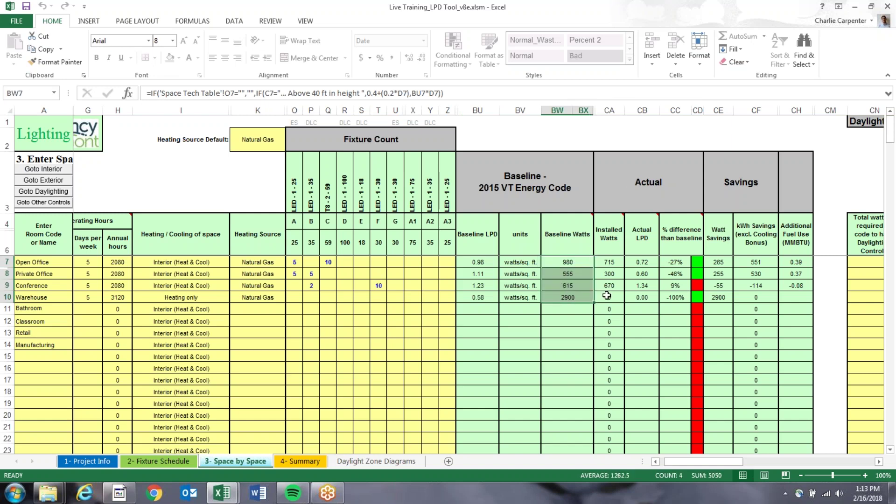
pyautogui.click(651, 201)
pyautogui.moveTo(613, 264); pyautogui.dragTo(612, 298)
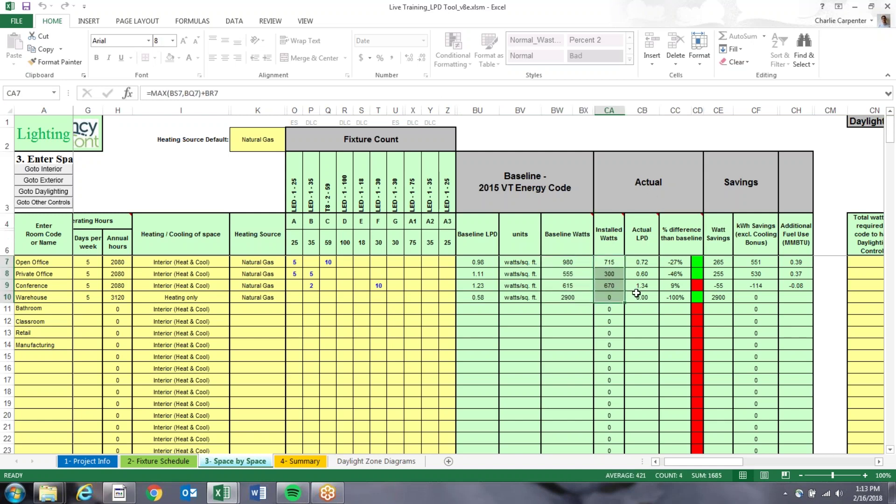
pyautogui.click(646, 262)
pyautogui.moveTo(645, 272); pyautogui.dragTo(643, 298)
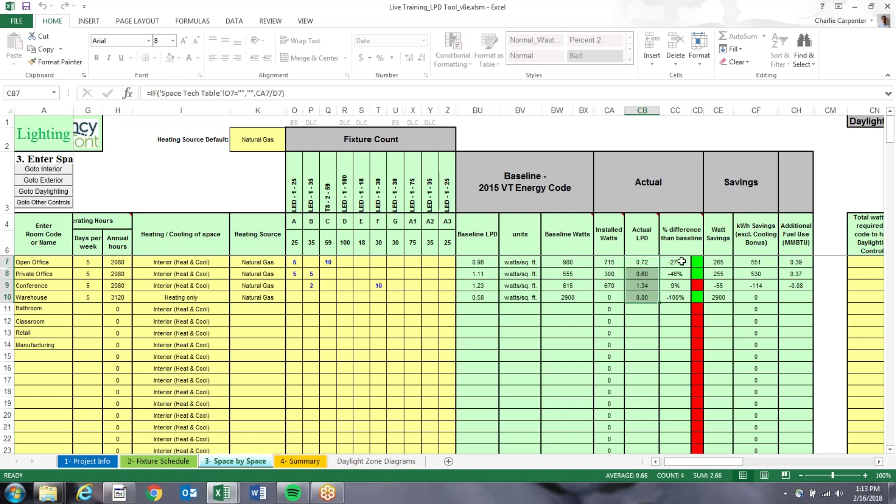
pyautogui.click(662, 206)
pyautogui.moveTo(672, 263)
pyautogui.mouseDown()
pyautogui.moveTo(677, 285)
pyautogui.moveTo(681, 274)
pyautogui.mouseUp()
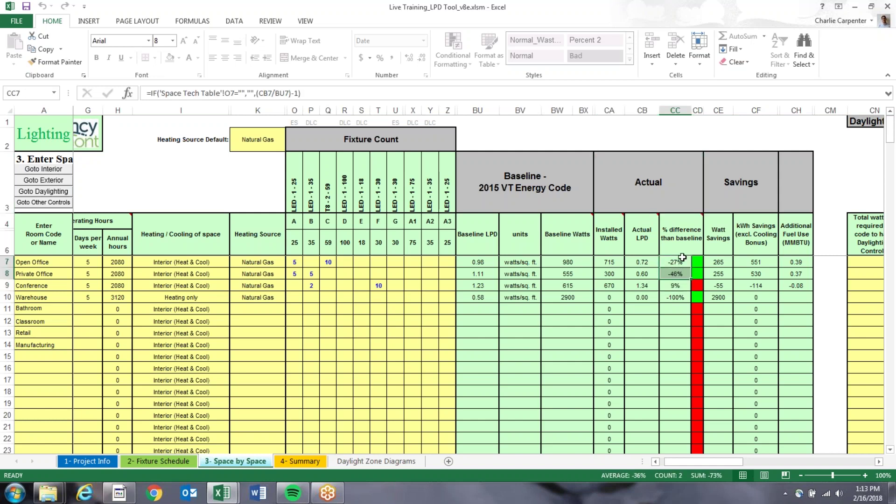
pyautogui.click(679, 300)
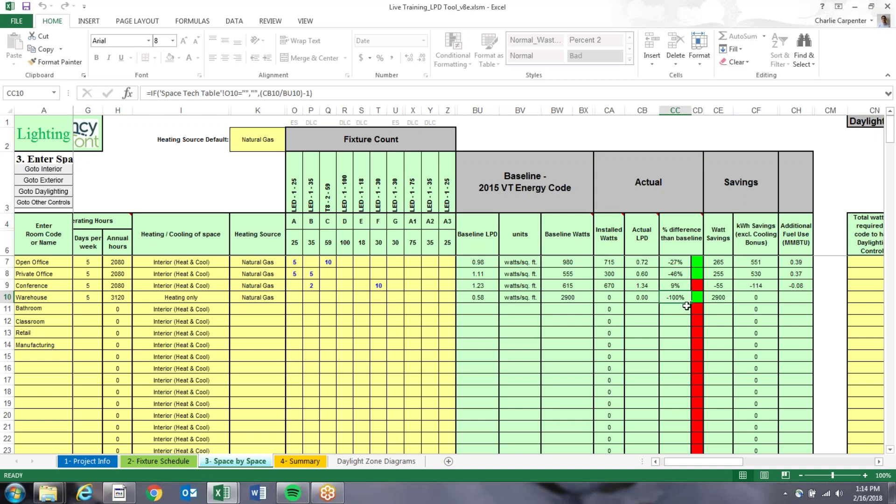
# Enter a count of 20 of fixture D for the Warehouse
pyautogui.click(357, 298)
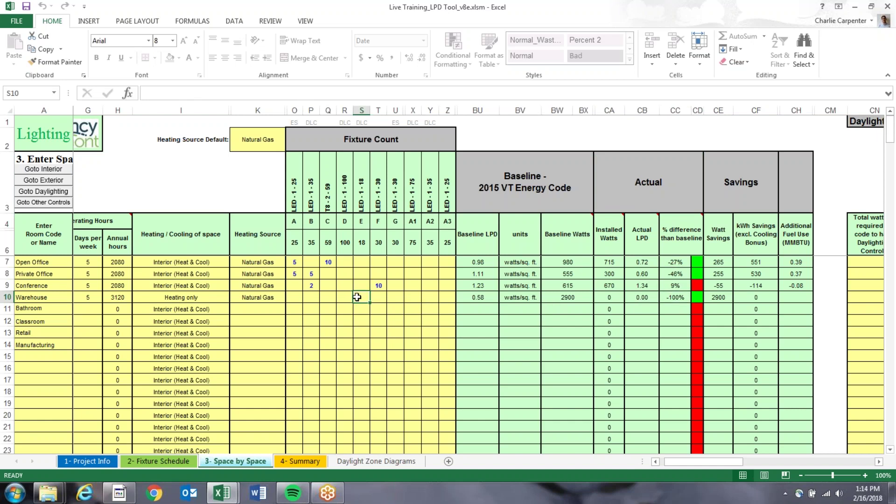
pyautogui.click(344, 299)
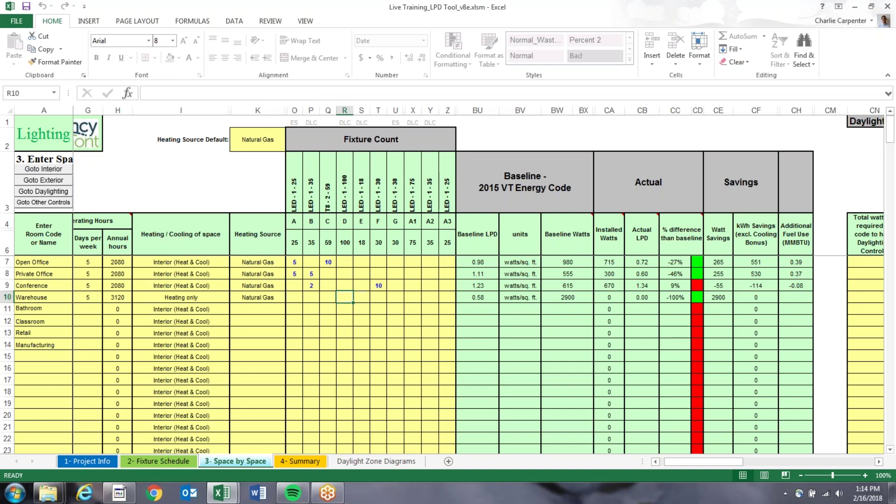
pyautogui.write('20')
pyautogui.press('Return')
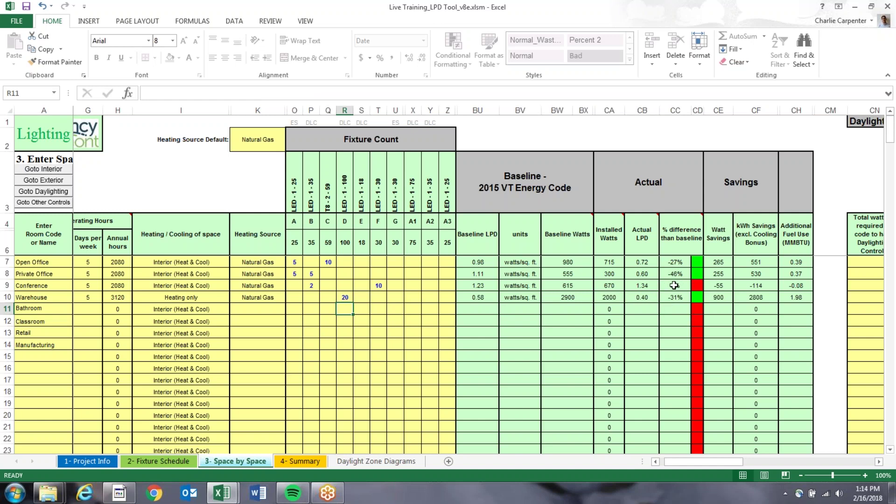
# Check the Conference room's % difference than baseline and bring the Daylighting Controls section into view
pyautogui.click(9, 286)
pyautogui.click(678, 288)
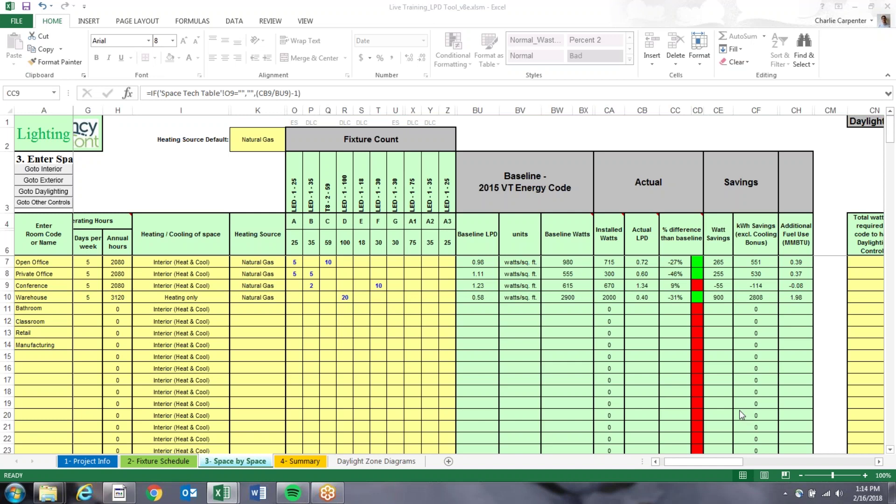
pyautogui.click(708, 463)
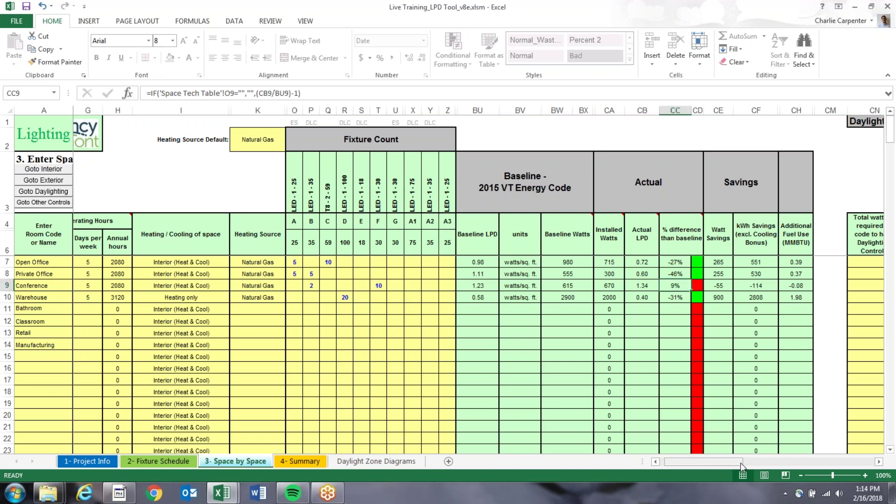
pyautogui.moveTo(721, 460); pyautogui.dragTo(787, 466)
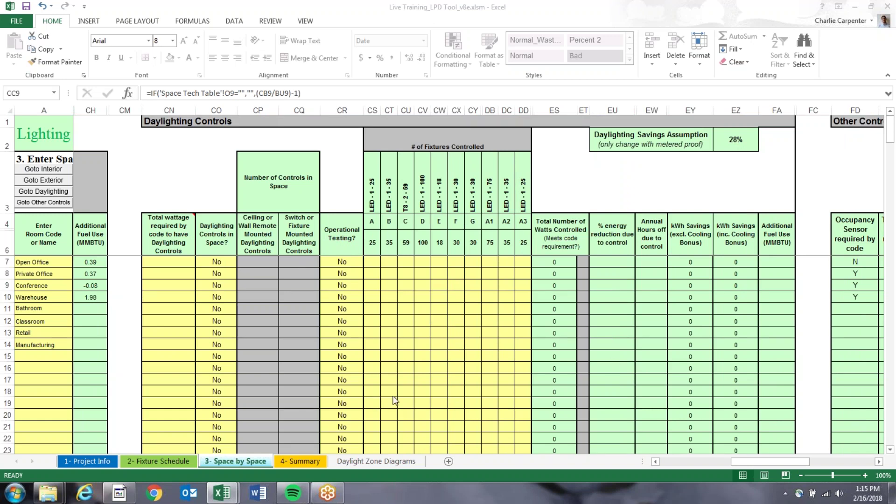
# Examine the skylight, rooftop monitor and window layouts in Daylight Zone Diagrams, and return to Space by Space
pyautogui.click(364, 463)
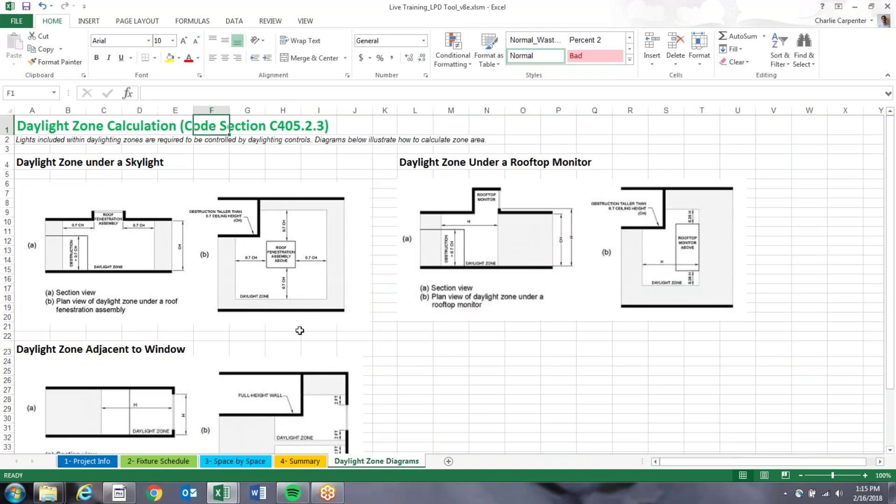
pyautogui.scroll(-1, 300, 330)
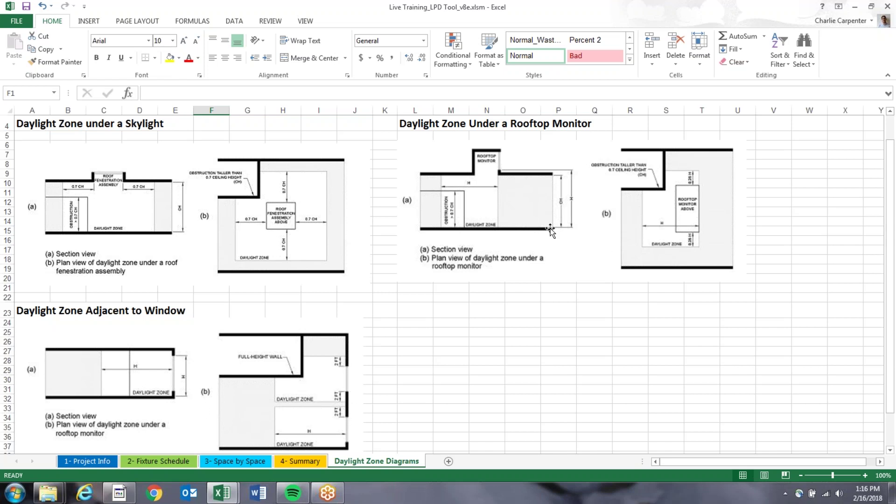
pyautogui.click(231, 461)
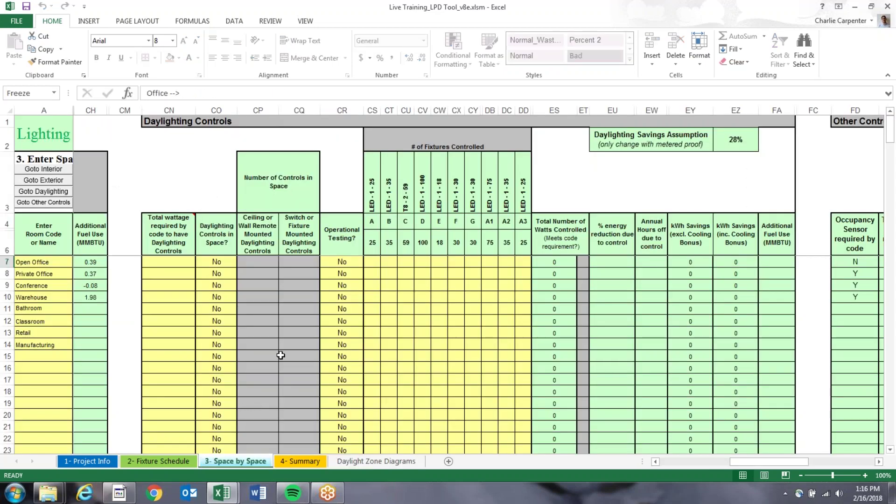
# Set the Open Office's total wattage required by code to have daylighting controls to 350 and Daylighting Controls in Space to Yes
pyautogui.click(180, 264)
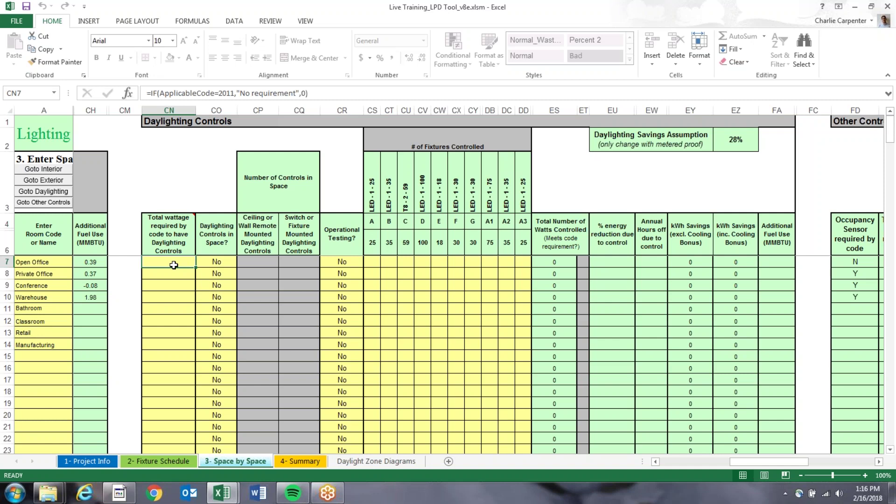
pyautogui.write('350')
pyautogui.press('Return')
pyautogui.moveTo(191, 234)
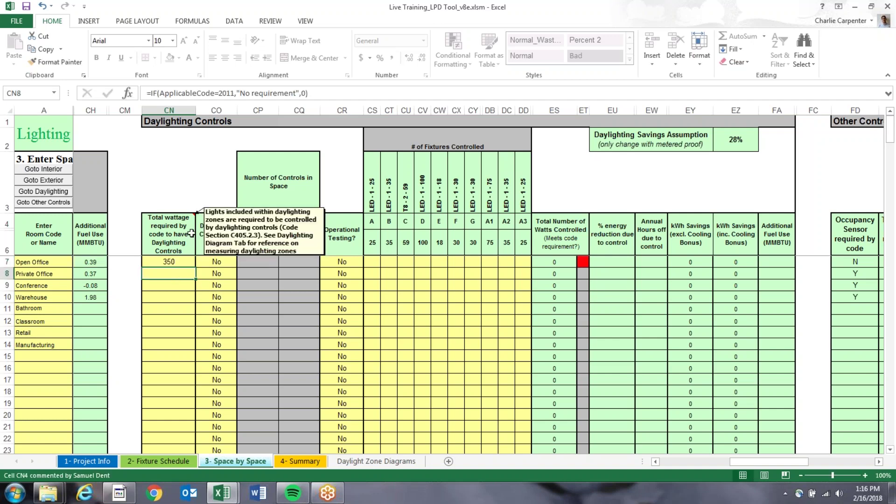
pyautogui.click(219, 263)
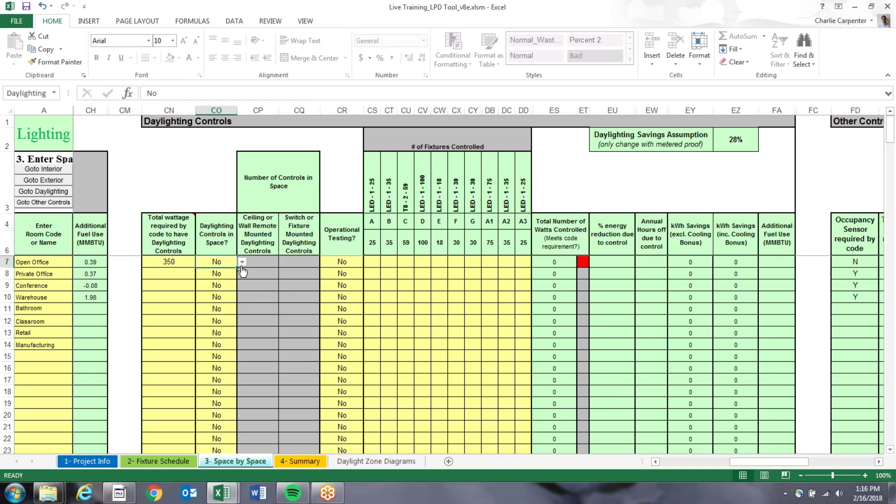
pyautogui.click(242, 263)
pyautogui.click(230, 279)
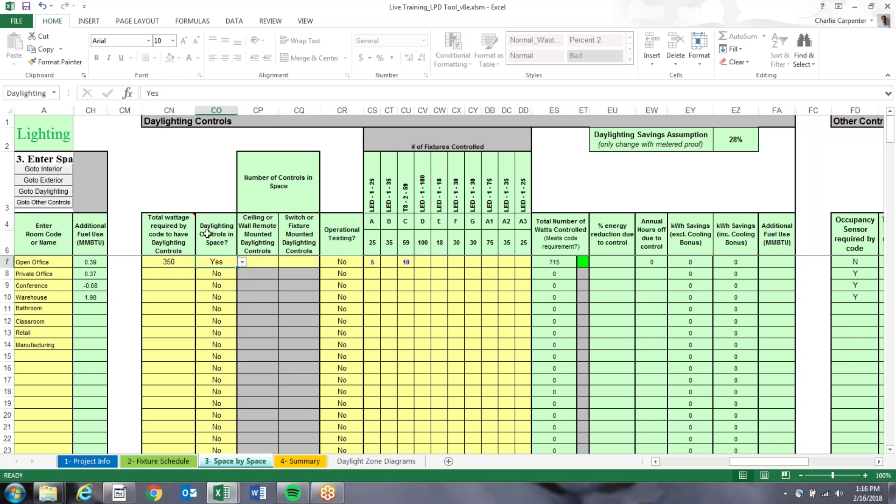
# Enter 5 ceiling or wall remote mounted daylighting controls for the Open Office and move on to its Operational Testing cell
pyautogui.click(266, 261)
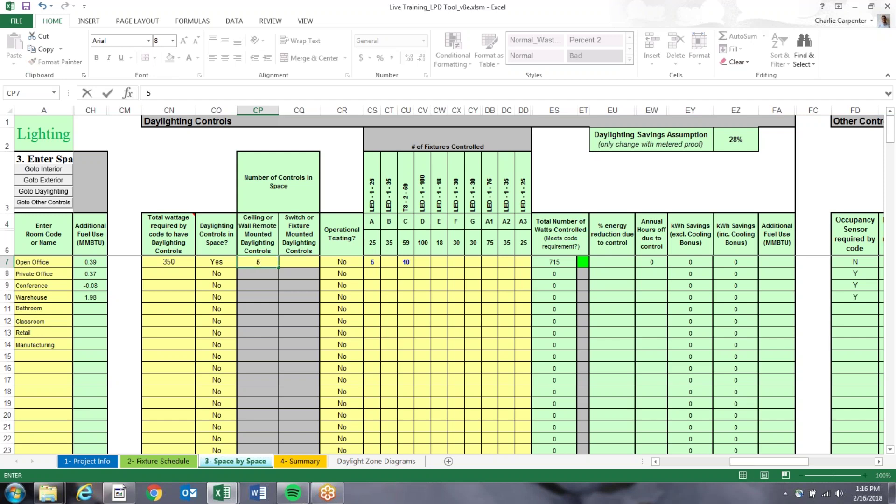
pyautogui.press('Return')
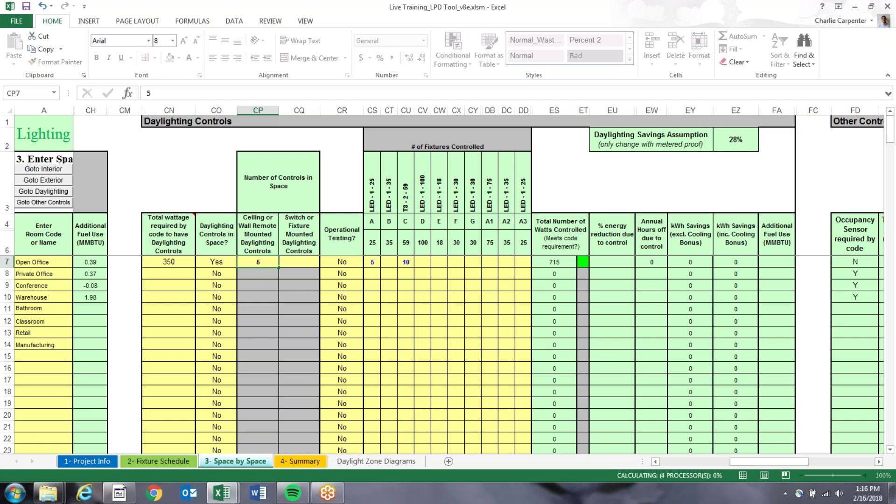
pyautogui.press('Up')
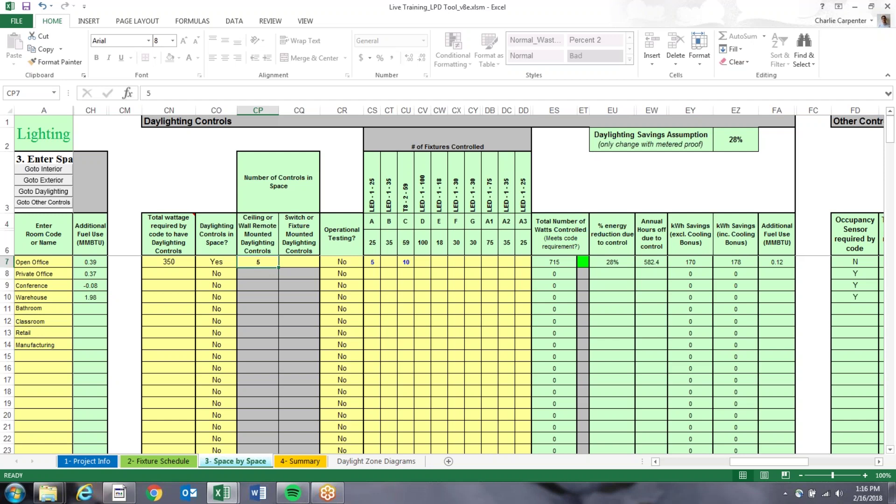
pyautogui.press('Right')
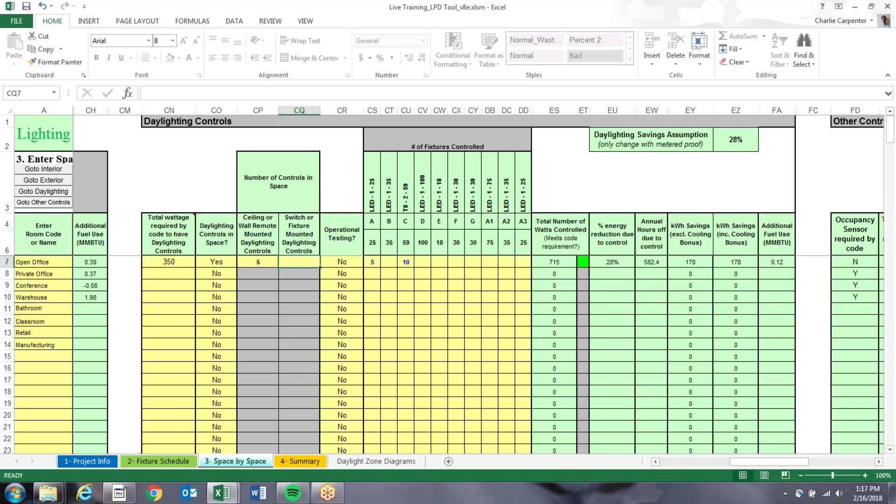
pyautogui.press('Right')
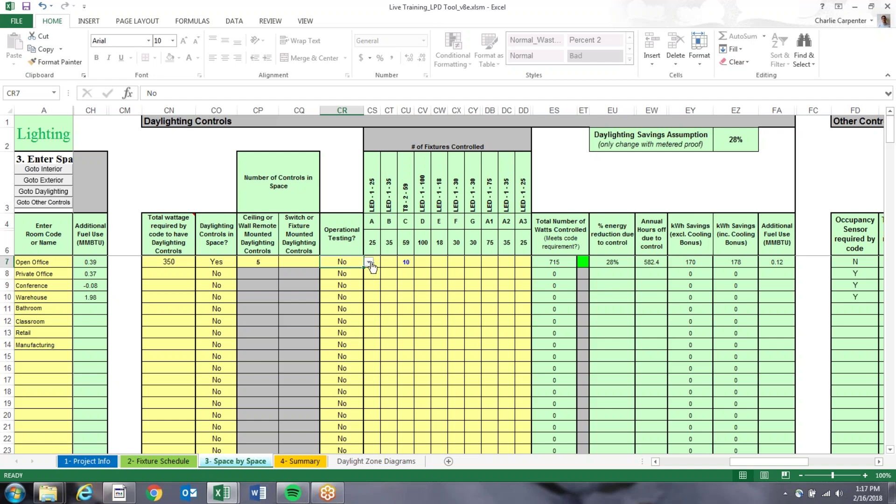
# Leave the Open Office's Operational Testing at No and set its daylighting-controlled type C fixtures (T8 - 2 - 59) to 5
pyautogui.click(369, 263)
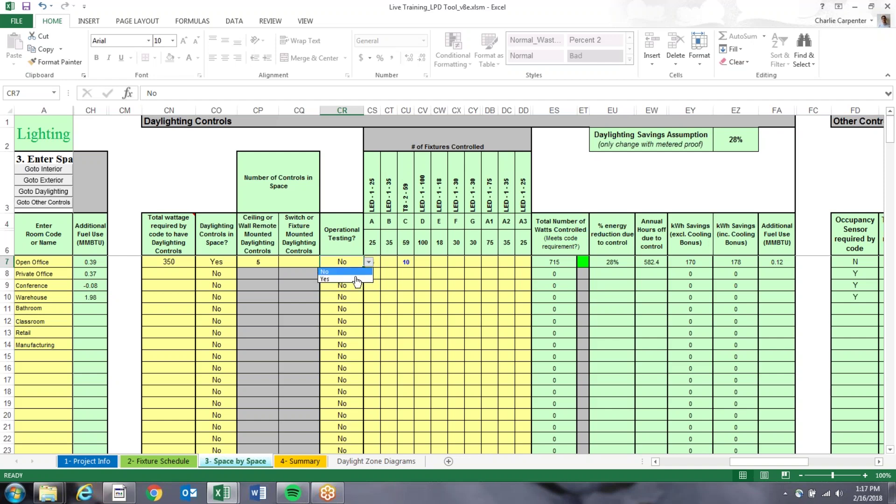
pyautogui.click(336, 271)
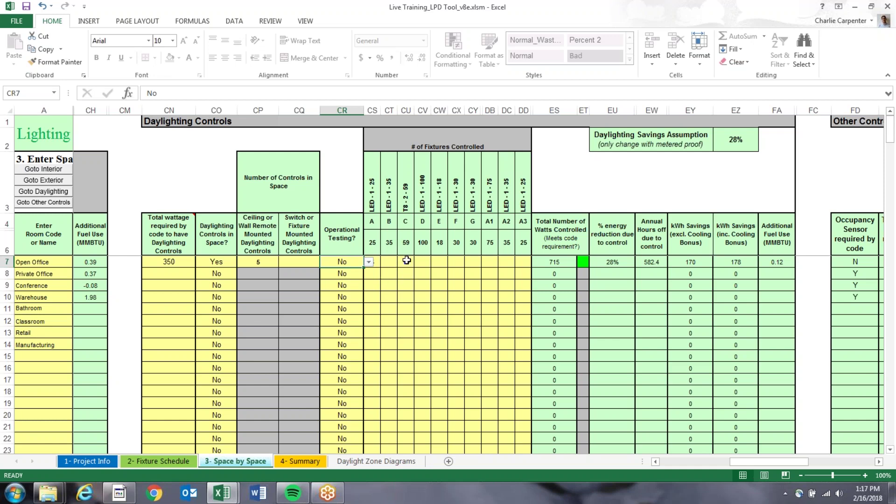
pyautogui.click(407, 263)
pyautogui.press('Left')
pyautogui.press('Left')
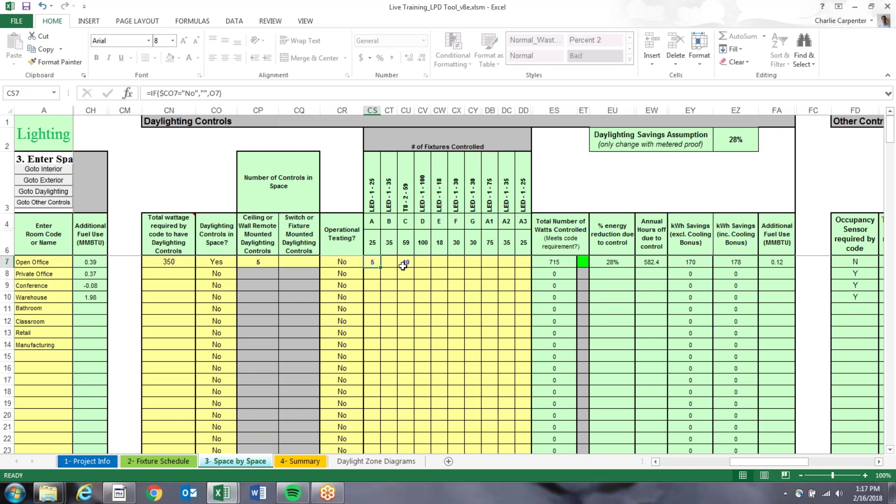
pyautogui.click(401, 265)
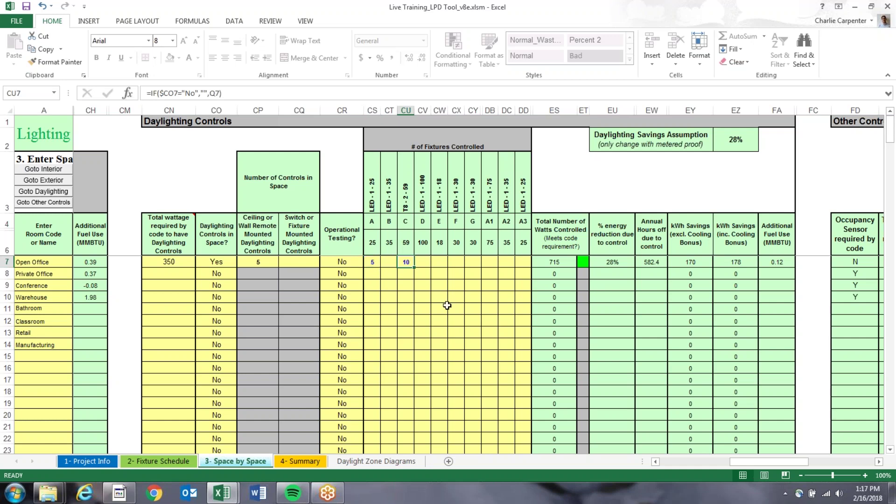
pyautogui.write('5')
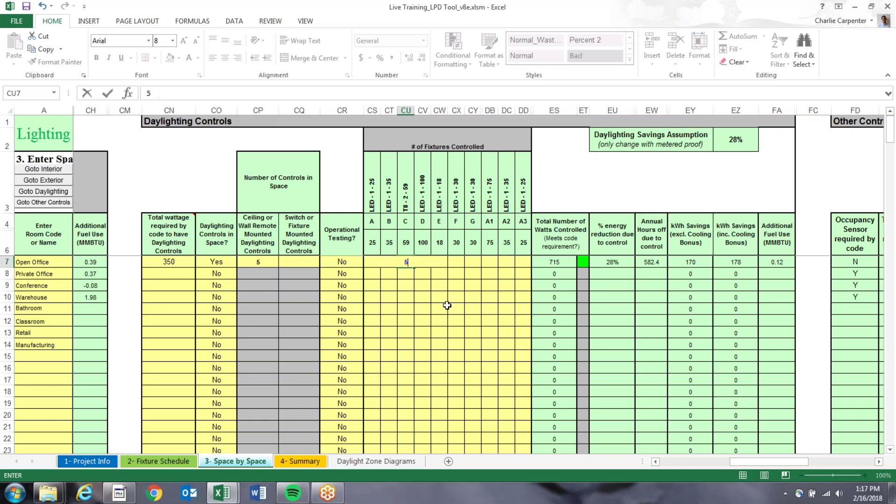
pyautogui.press('Return')
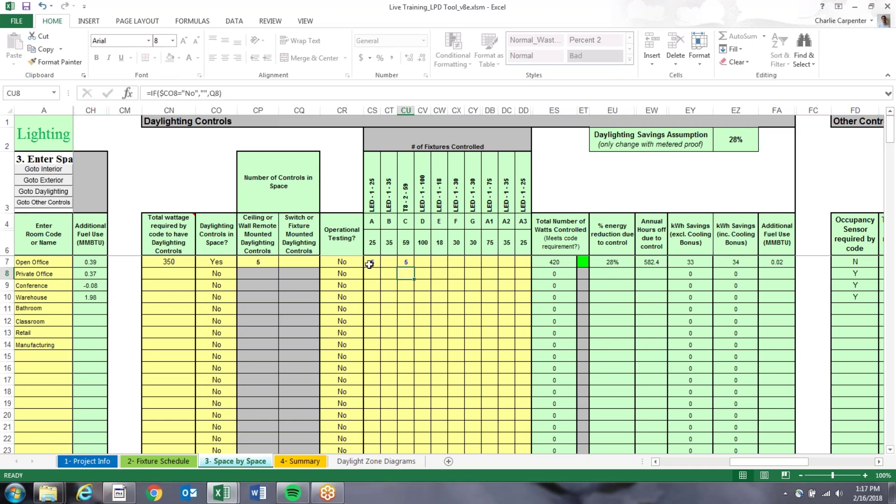
# Compare the Open Office's controlled watts with the code-required wattage, and examine the control requirements by code in the Other Controls section
pyautogui.click(553, 263)
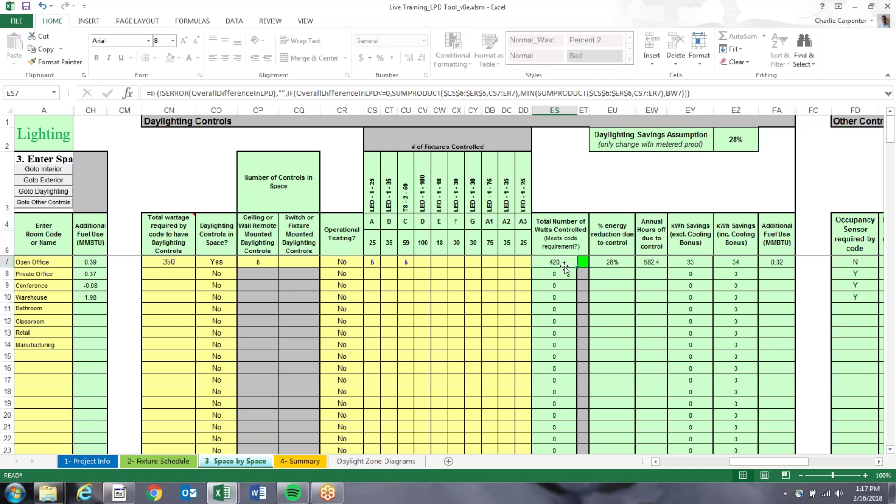
pyautogui.click(170, 262)
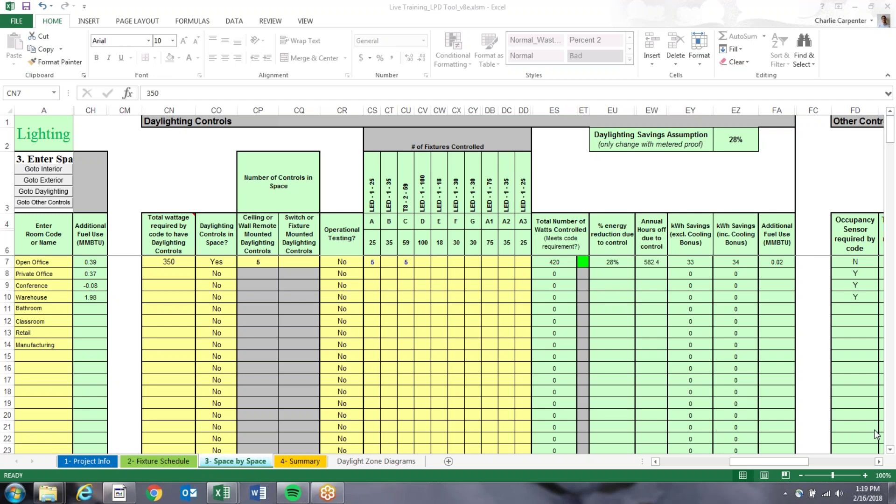
pyautogui.click(746, 462)
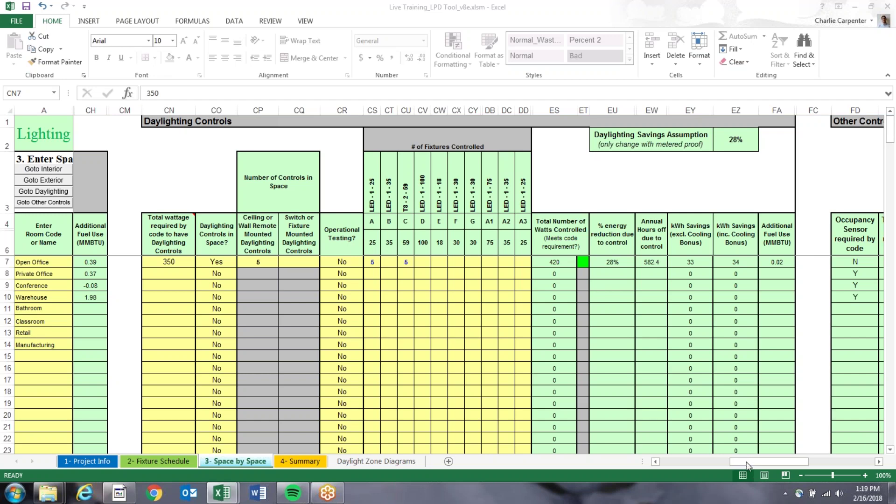
pyautogui.moveTo(750, 461); pyautogui.dragTo(811, 465)
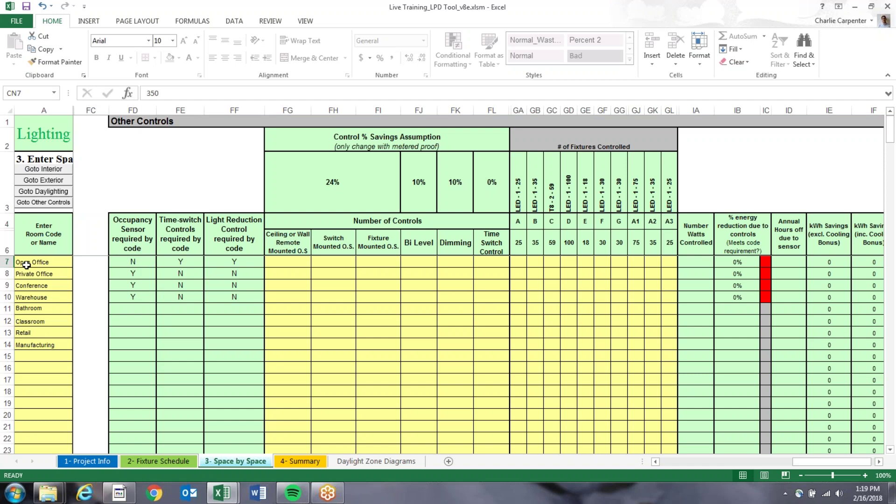
pyautogui.click(133, 263)
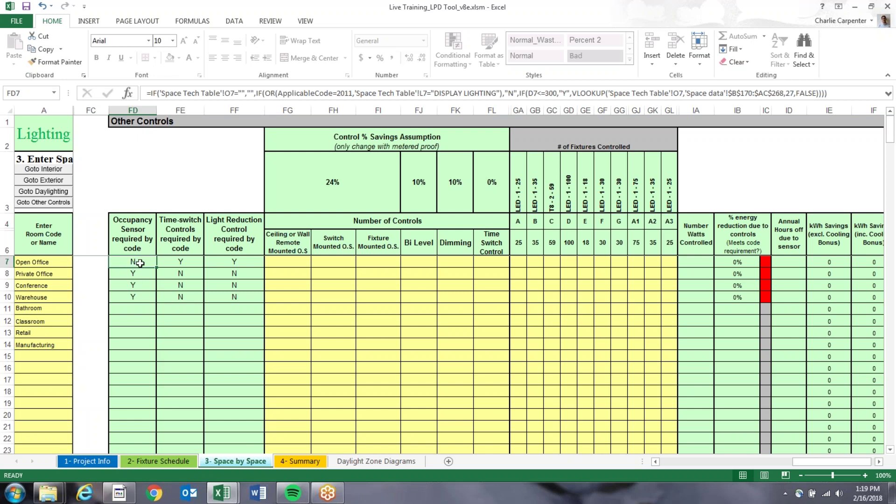
pyautogui.click(176, 265)
pyautogui.click(220, 262)
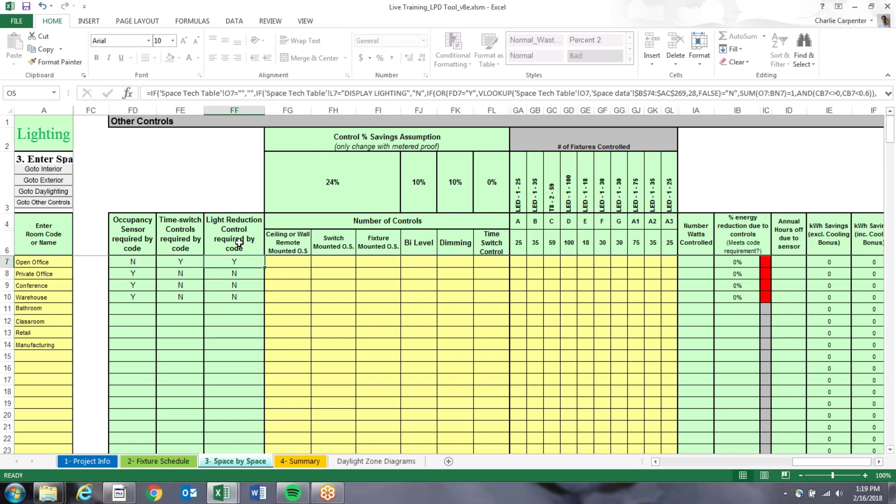
pyautogui.click(129, 275)
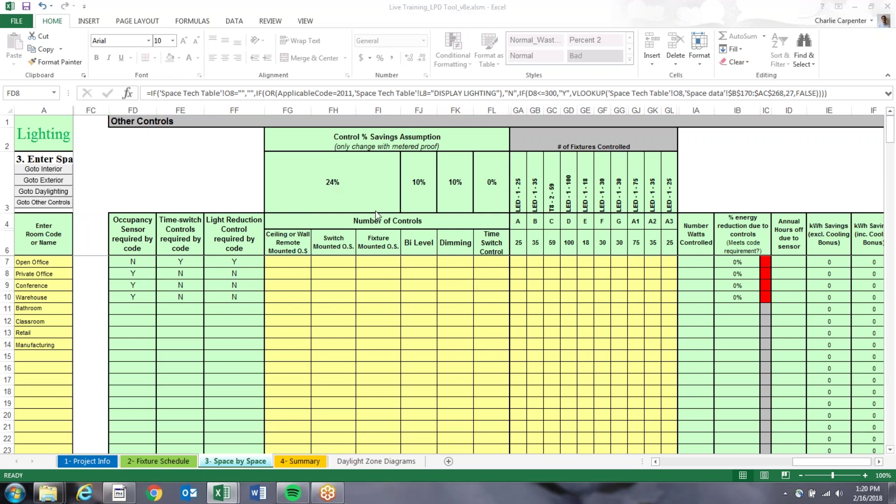
# Examine the occupancy sensor savings assumption and the ceiling, switch and fixture mounted sensor columns in Other Controls
pyautogui.moveTo(357, 183); pyautogui.dragTo(278, 184)
pyautogui.click(243, 184)
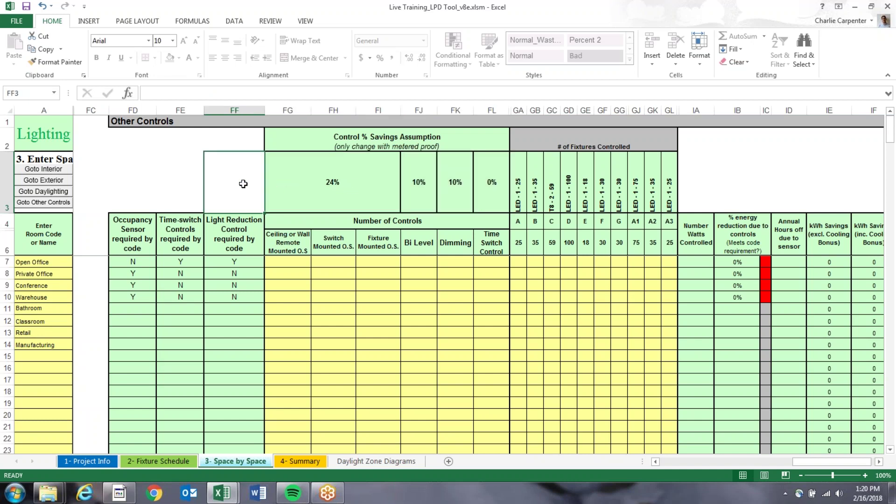
pyautogui.click(371, 192)
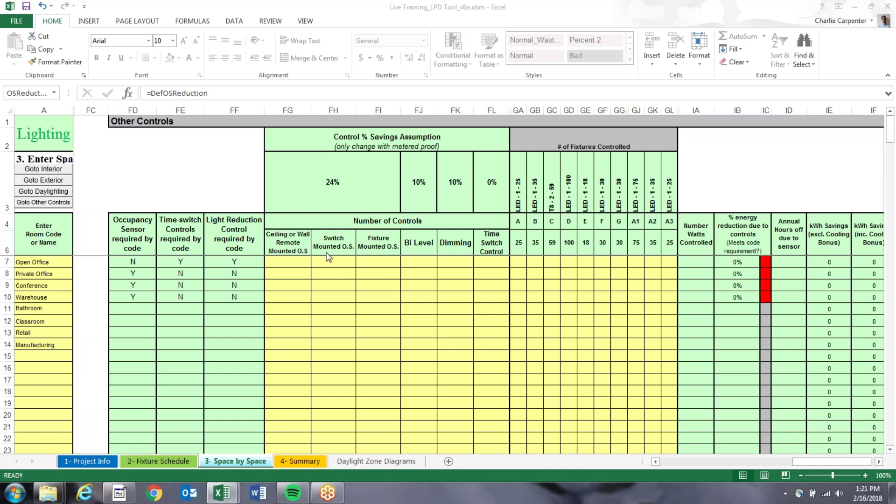
pyautogui.click(293, 263)
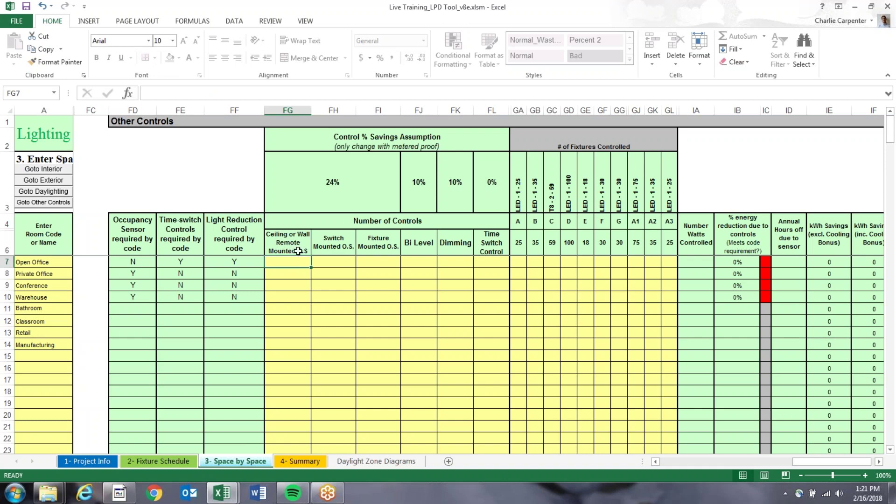
pyautogui.click(334, 250)
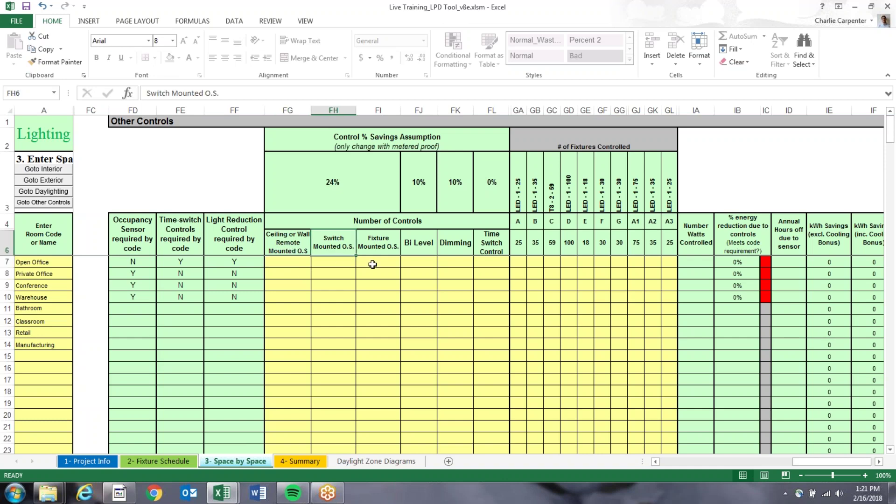
pyautogui.click(377, 250)
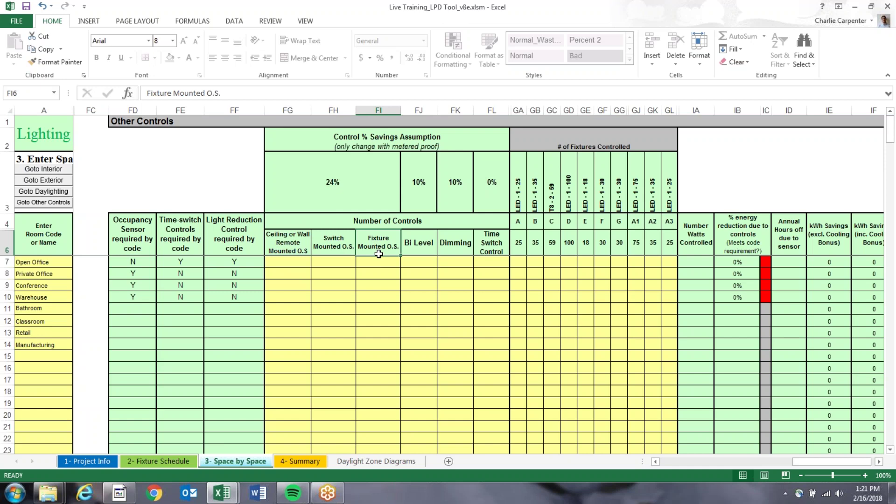
# Enter 5 ceiling or wall remote mounted occupancy sensors for the Open Office and 2 for the Conference room
pyautogui.click(301, 262)
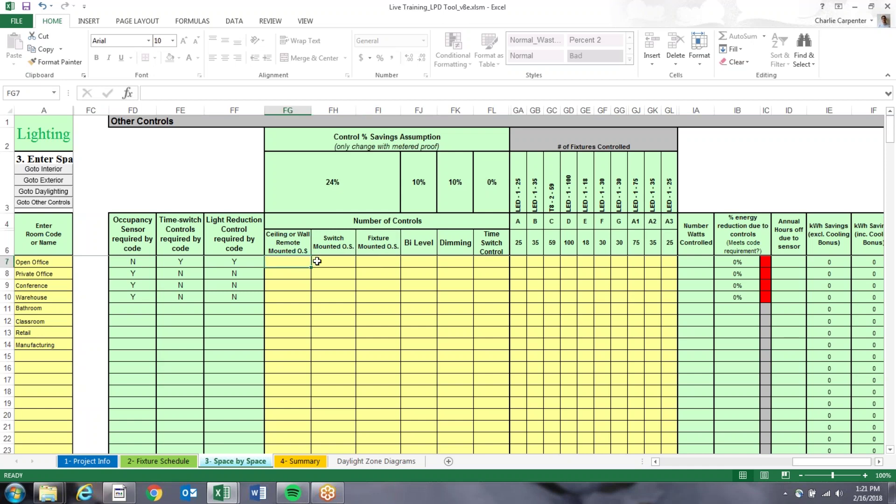
pyautogui.write('5')
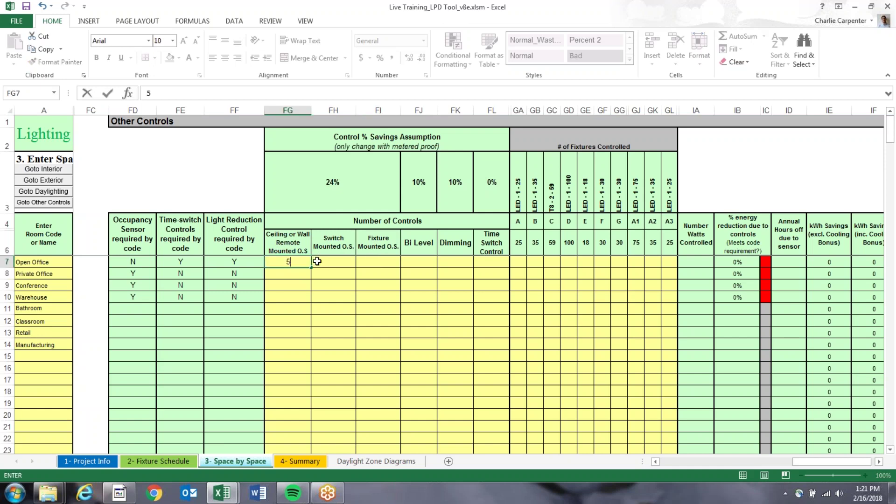
pyautogui.press('Return')
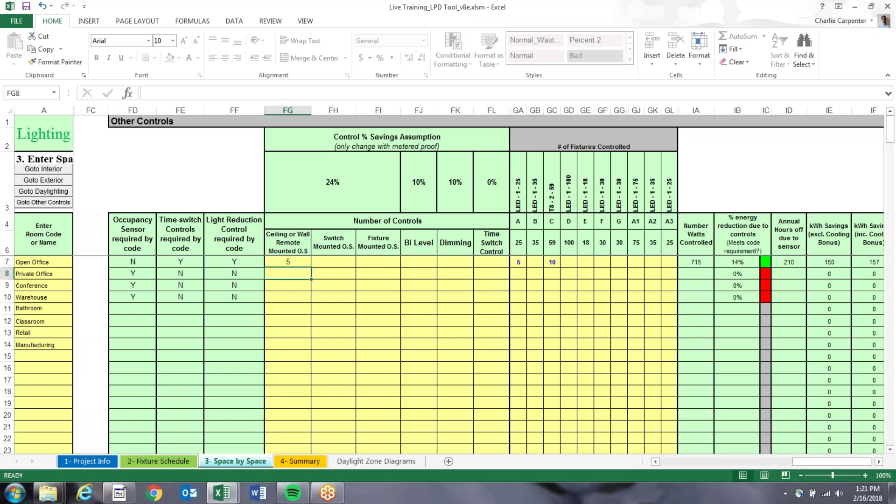
pyautogui.click(288, 286)
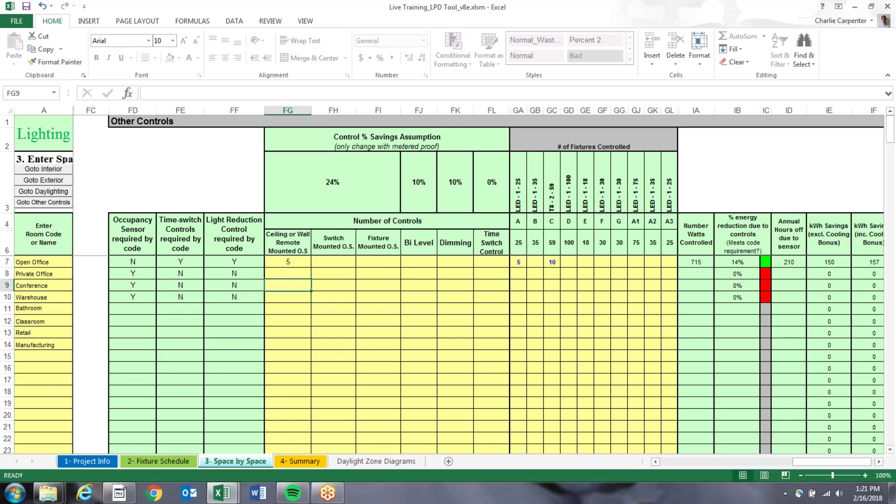
pyautogui.write('2')
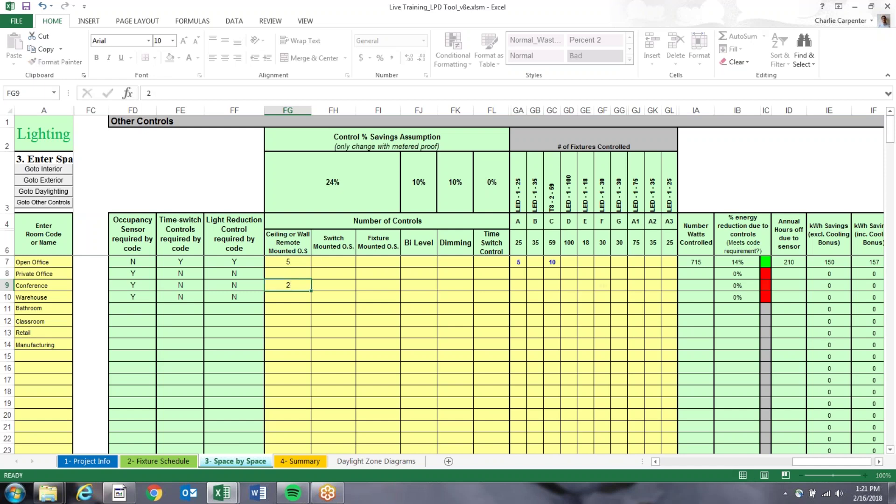
pyautogui.press('Return')
# Enter 5 fixture mounted occupancy sensors for the Private Office
pyautogui.press('Up')
pyautogui.press('Up')
pyautogui.press('Right')
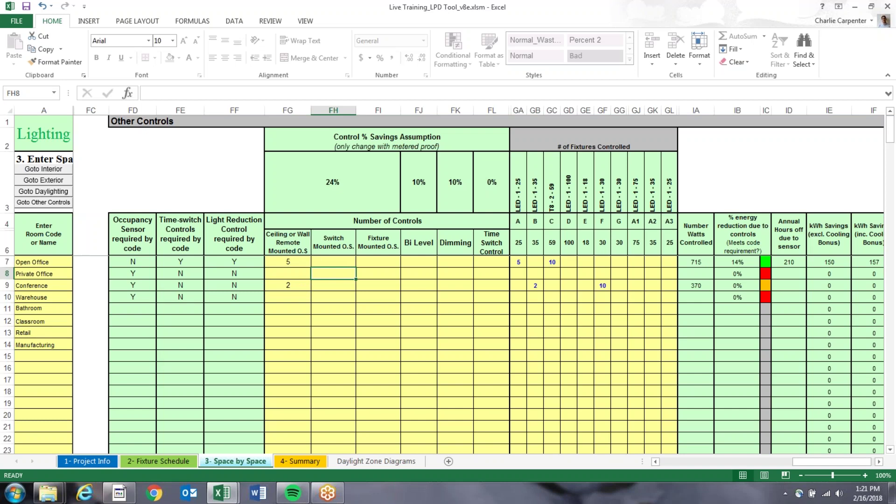
pyautogui.press('Right')
pyautogui.write('5')
pyautogui.press('Return')
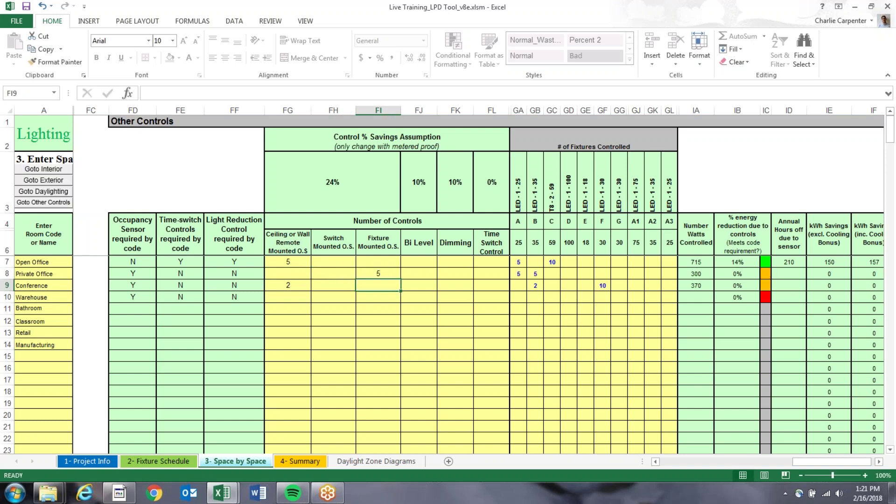
# Enter 1 dimming control for the Open Office
pyautogui.press('Up')
pyautogui.press('Up')
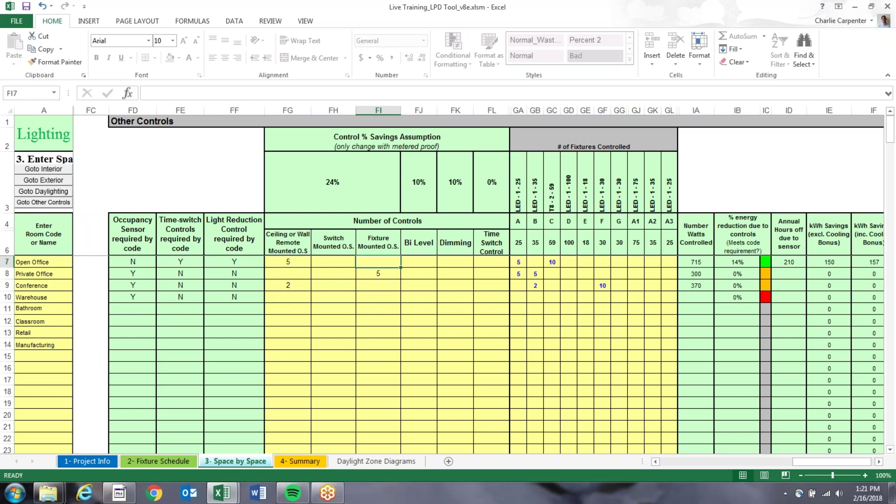
pyautogui.press('Right')
pyautogui.press('Right')
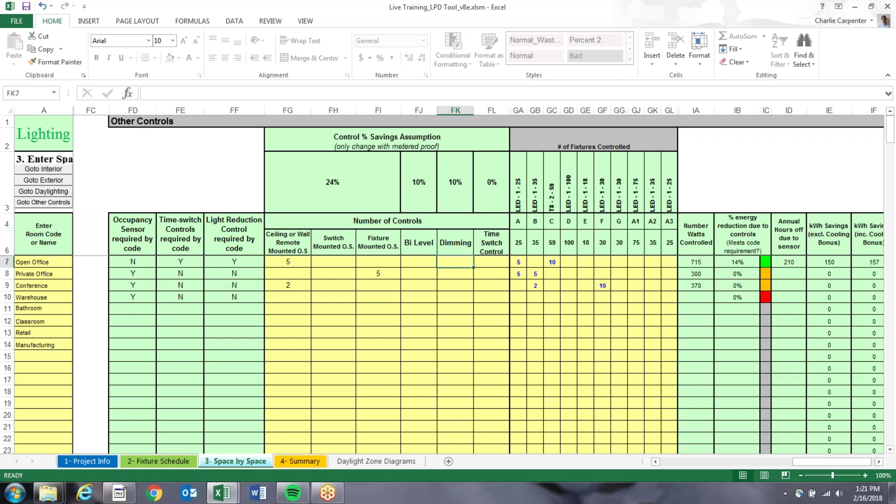
pyautogui.write('1')
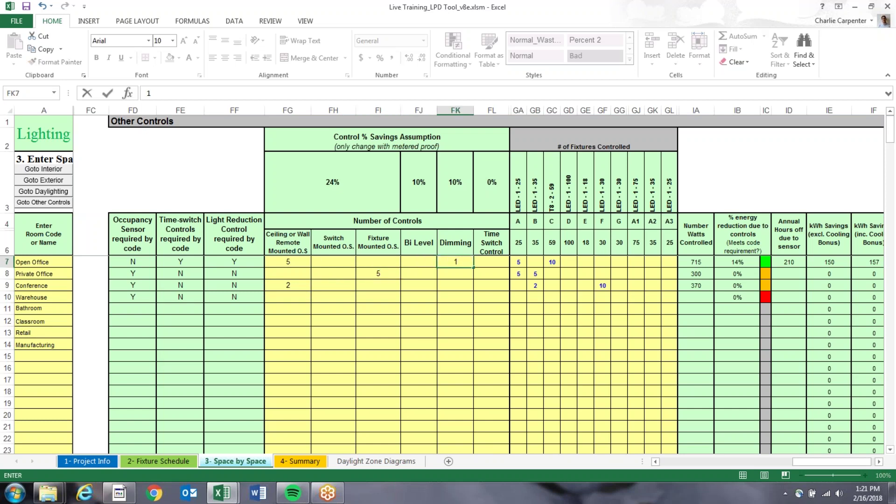
pyautogui.press('Return')
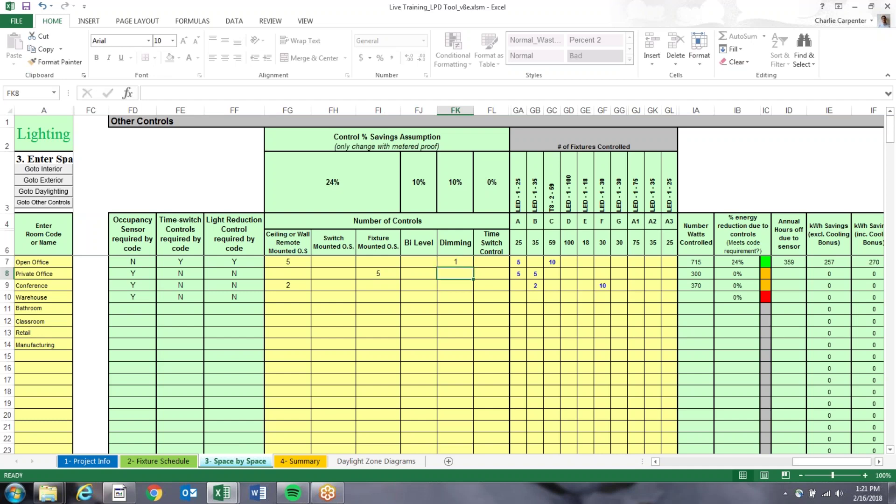
# Enter 20 dimming controls for the Warehouse
pyautogui.click(455, 285)
pyautogui.click(455, 296)
pyautogui.write('20')
pyautogui.press('Return')
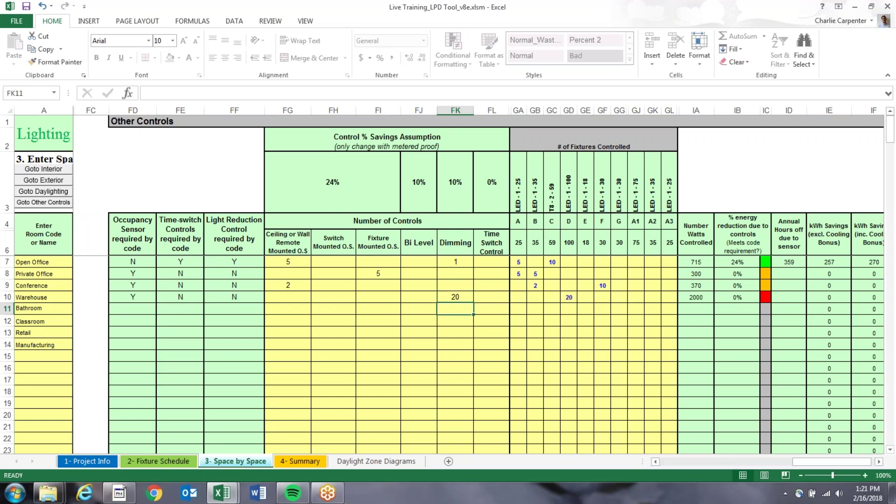
# Enter 20 fixture mounted occupancy sensors in the Bathroom row
pyautogui.click(378, 309)
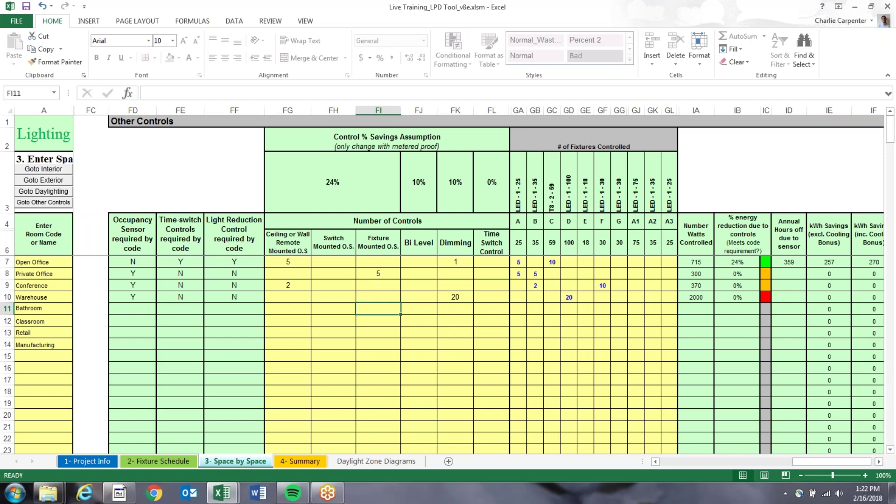
pyautogui.write('20')
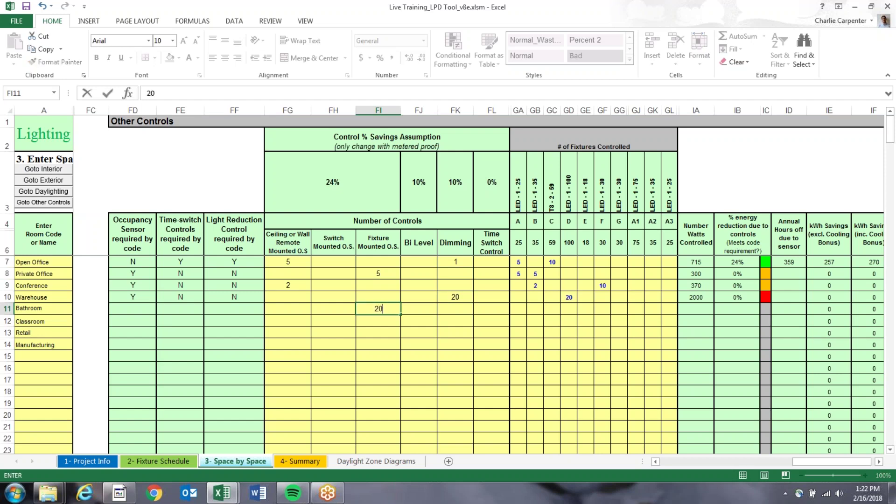
pyautogui.press('Return')
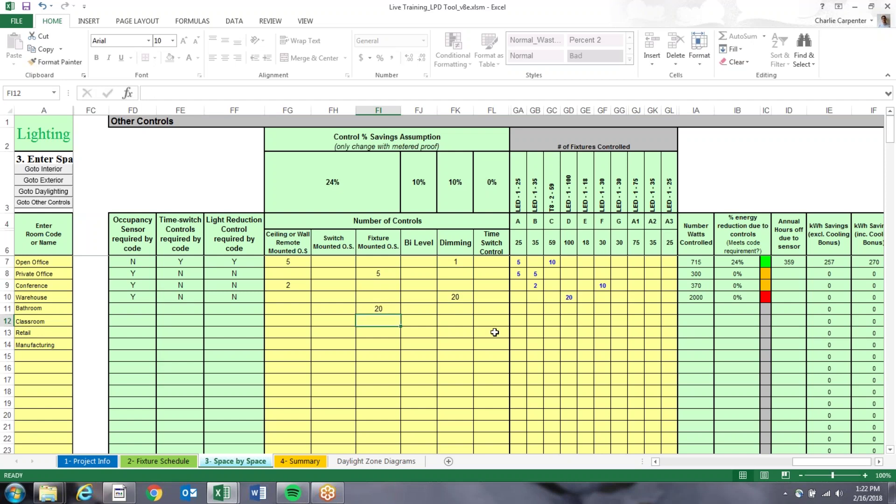
# Enter 20 fixture mounted occupancy sensors for the Warehouse
pyautogui.click(370, 296)
pyautogui.write('20')
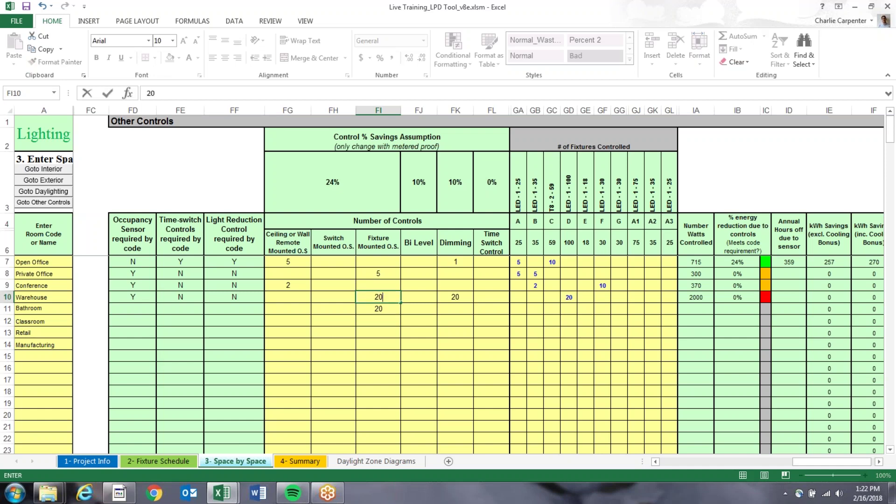
pyautogui.press('Return')
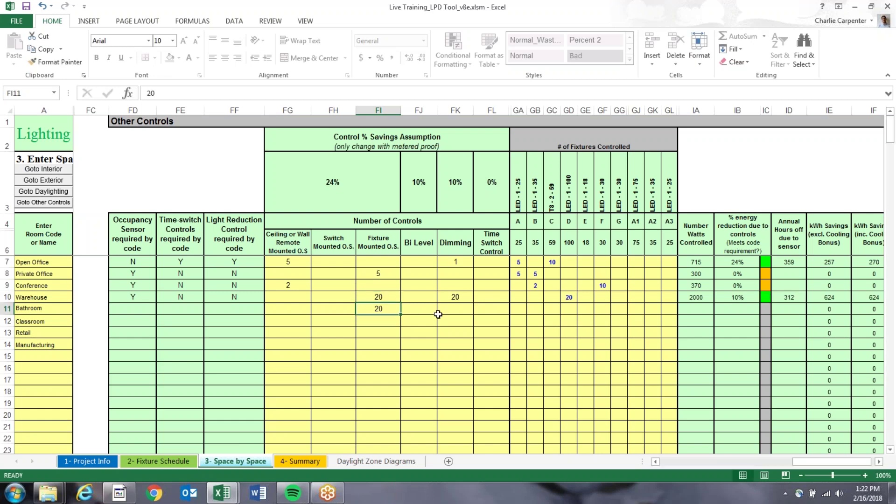
# Clear the fixture mounted occupancy sensor count from the Bathroom row in Other Controls
pyautogui.press('Delete')
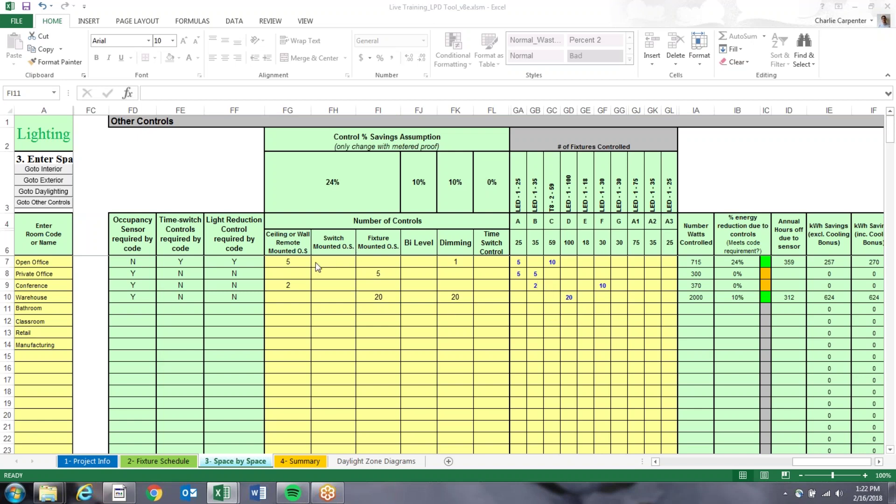
pyautogui.click(343, 280)
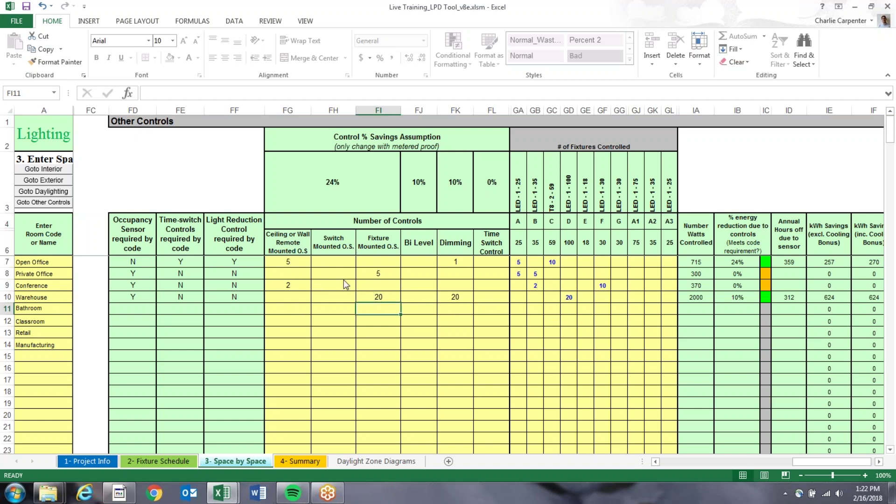
# Examine the number of fixtures controlled for the Open Office, Private Office, Conference and Warehouse rows in Other Controls
pyautogui.click(518, 262)
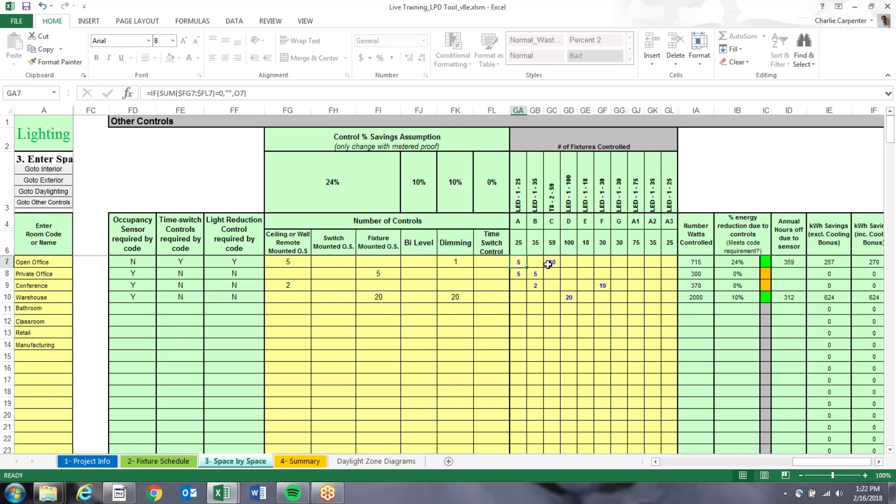
pyautogui.moveTo(519, 262); pyautogui.dragTo(670, 304)
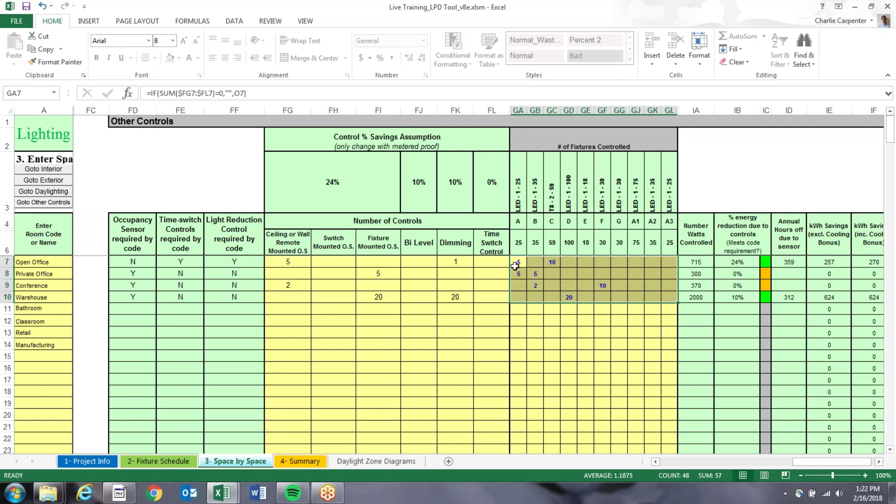
pyautogui.click(558, 265)
pyautogui.click(520, 264)
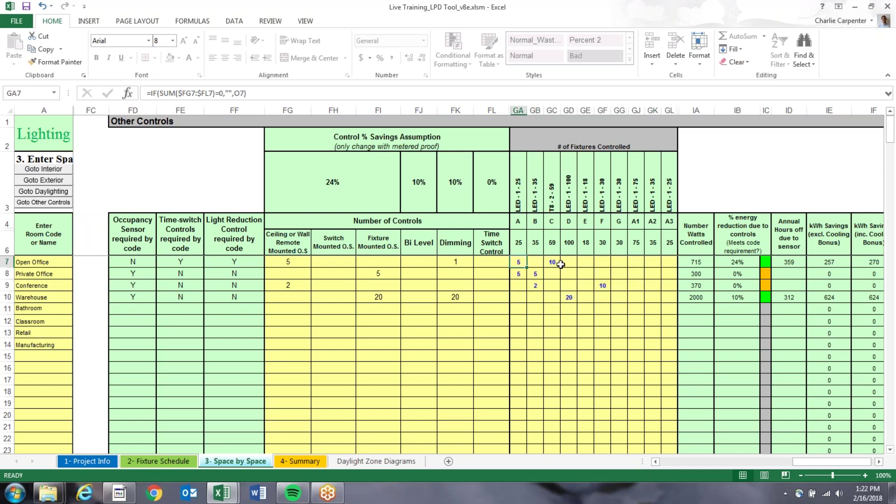
pyautogui.click(524, 274)
pyautogui.moveTo(585, 285); pyautogui.dragTo(585, 273)
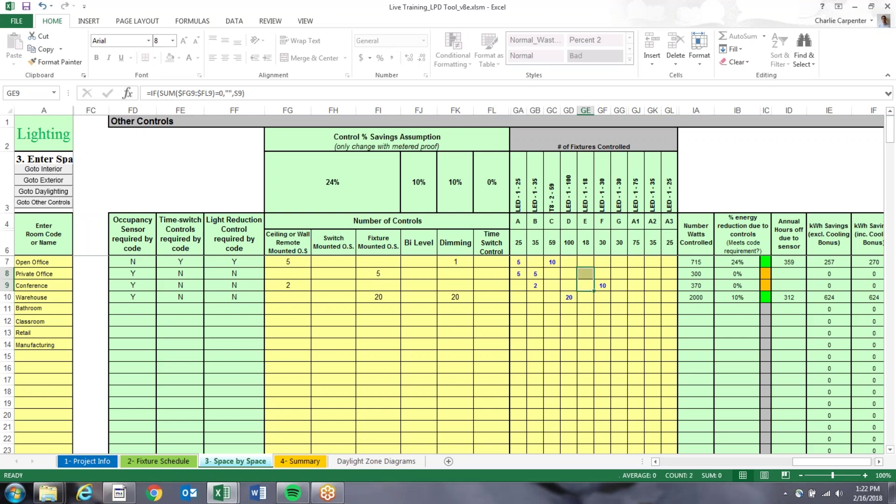
pyautogui.moveTo(518, 274); pyautogui.dragTo(536, 274)
pyautogui.click(551, 261)
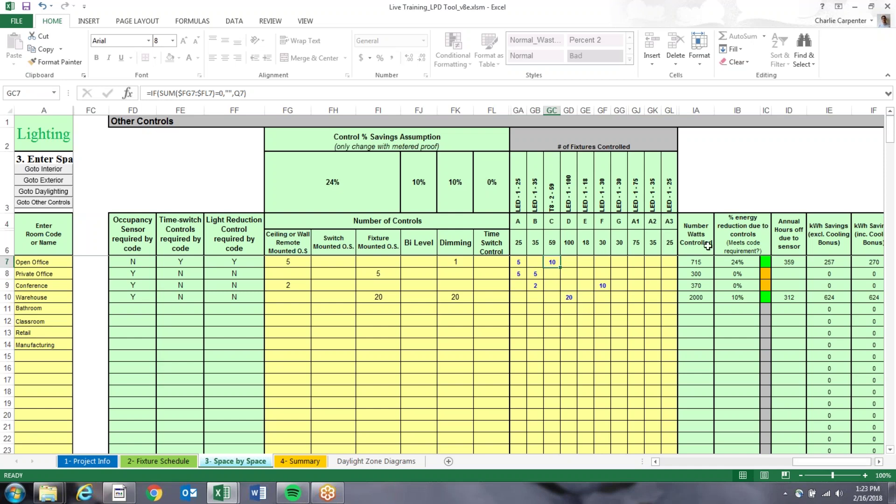
# Examine the energy reduction percentages and code requirement indicators for the four rooms in Other Controls
pyautogui.moveTo(800, 466); pyautogui.dragTo(804, 466)
pyautogui.click(623, 263)
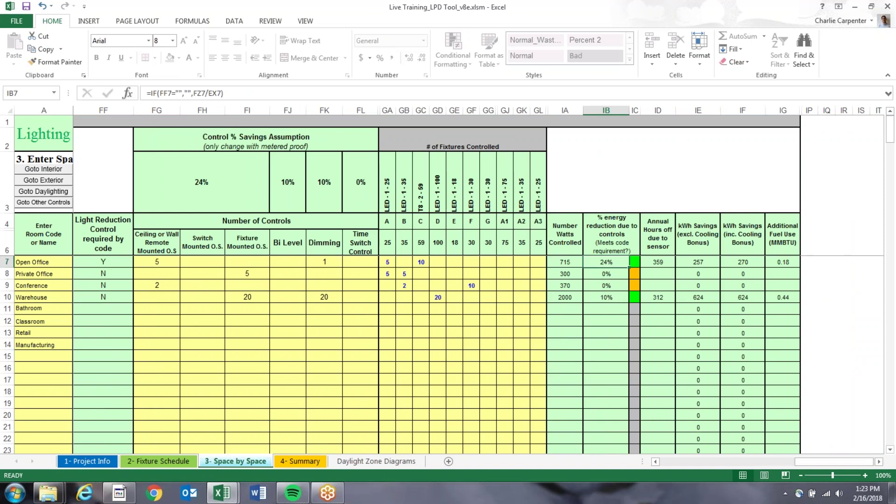
pyautogui.moveTo(633, 263); pyautogui.dragTo(636, 298)
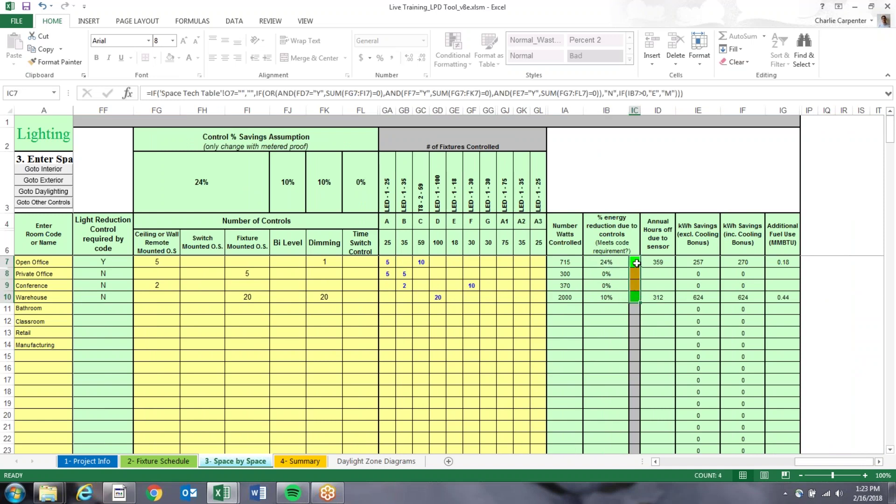
pyautogui.click(636, 263)
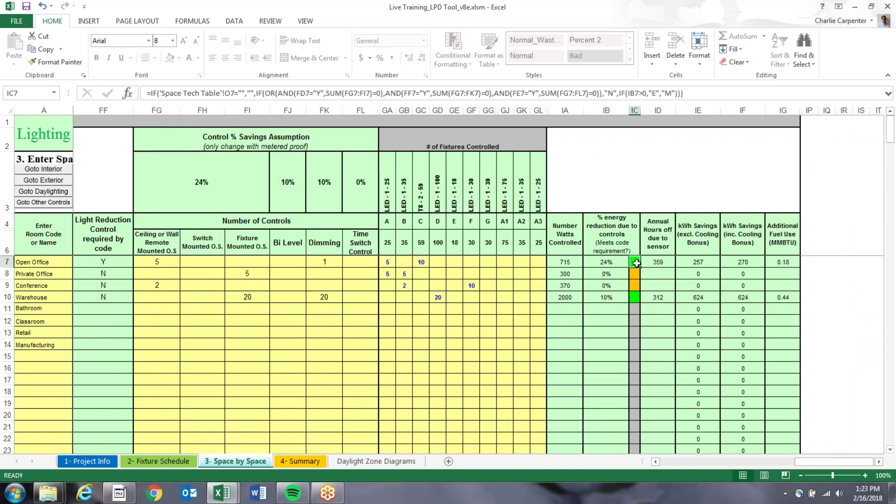
pyautogui.moveTo(636, 274); pyautogui.dragTo(635, 283)
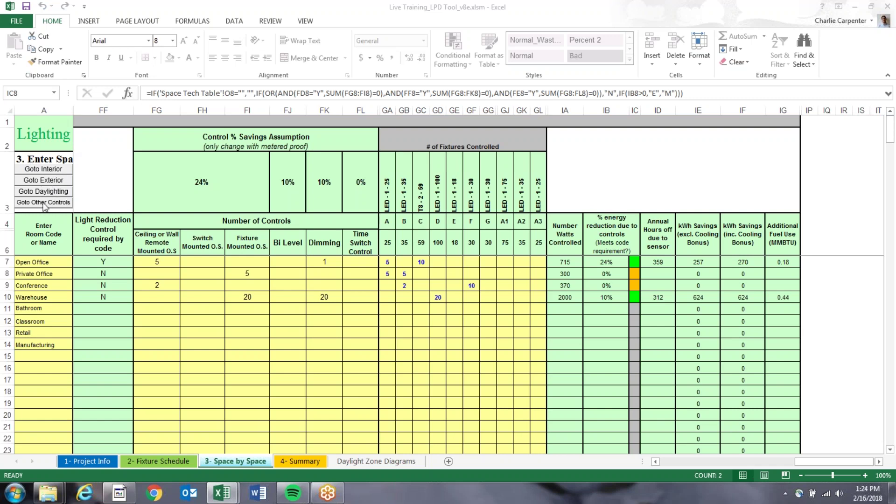
# Look through the Interior, Daylighting and Other Controls sections of the space-by-space sheet in turn
pyautogui.click(48, 172)
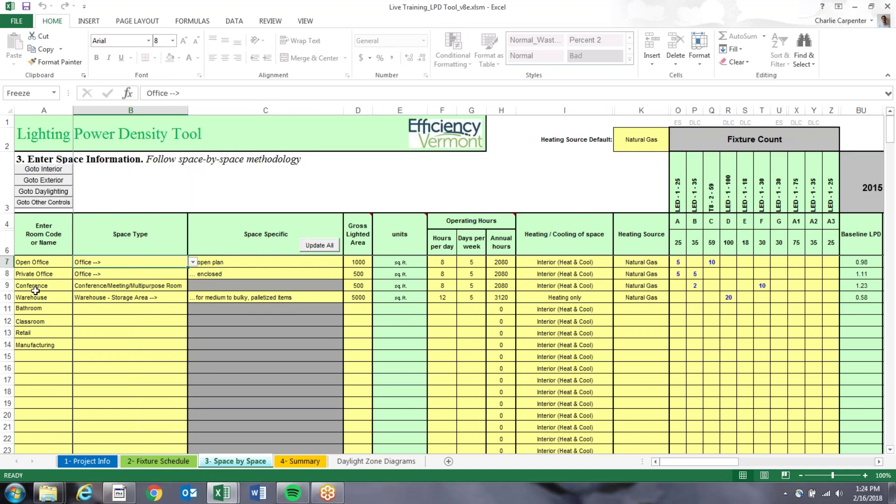
pyautogui.click(50, 192)
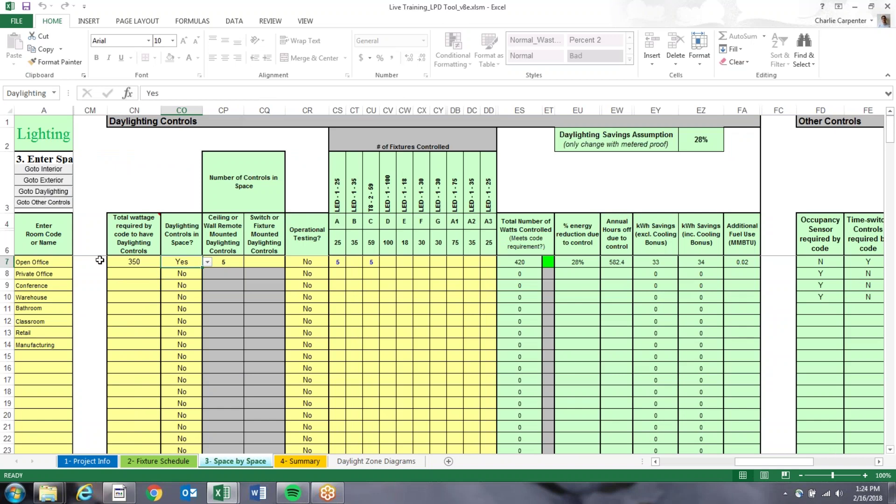
pyautogui.click(54, 202)
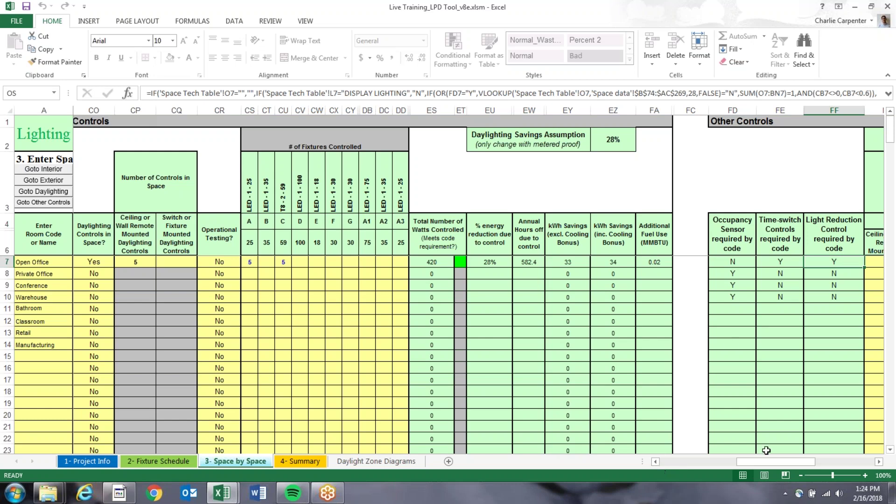
pyautogui.moveTo(764, 462); pyautogui.dragTo(811, 462)
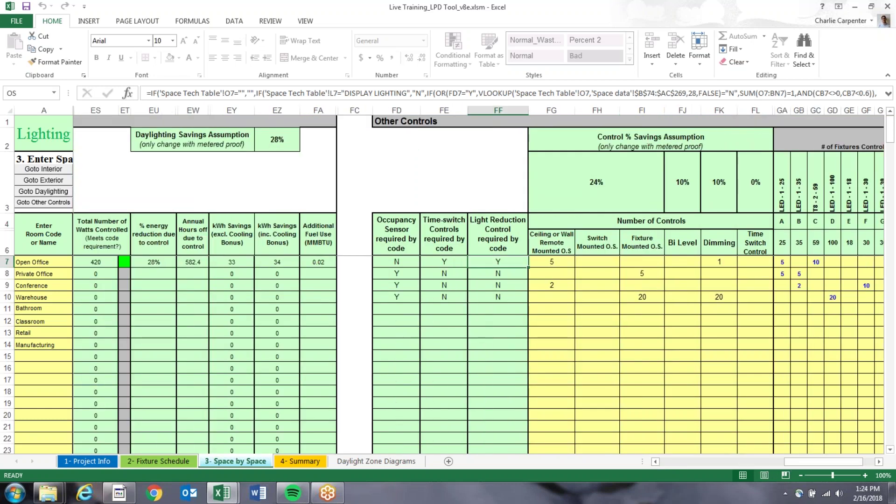
# Compare the interior and Exterior Lighting areas, examining the exterior space names for the parking lot, doors and walkways
pyautogui.click(43, 180)
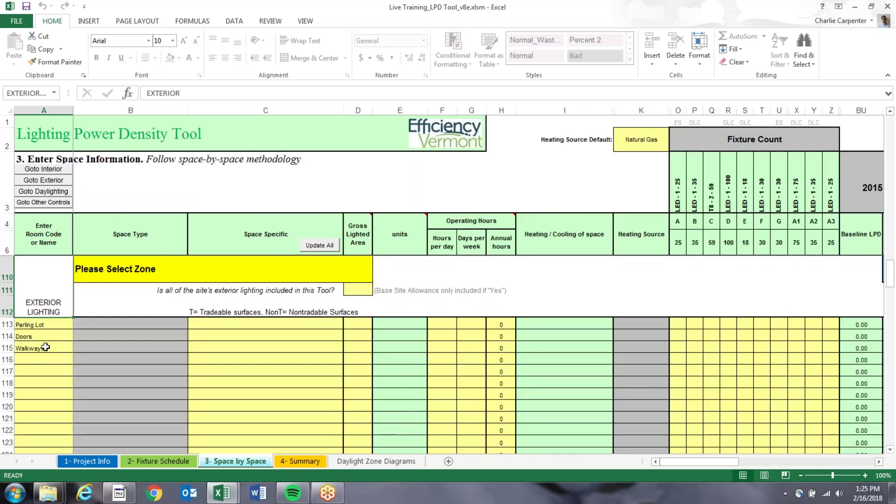
pyautogui.scroll(20, 45, 346)
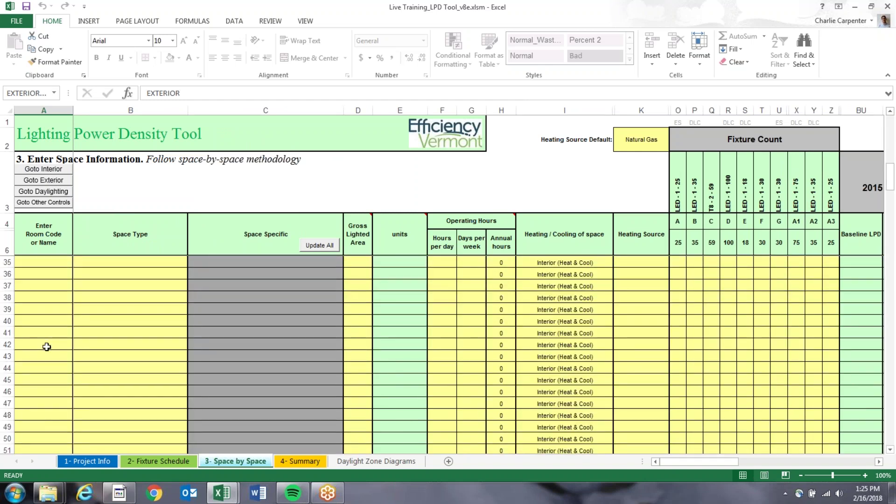
pyautogui.scroll(9, 46, 347)
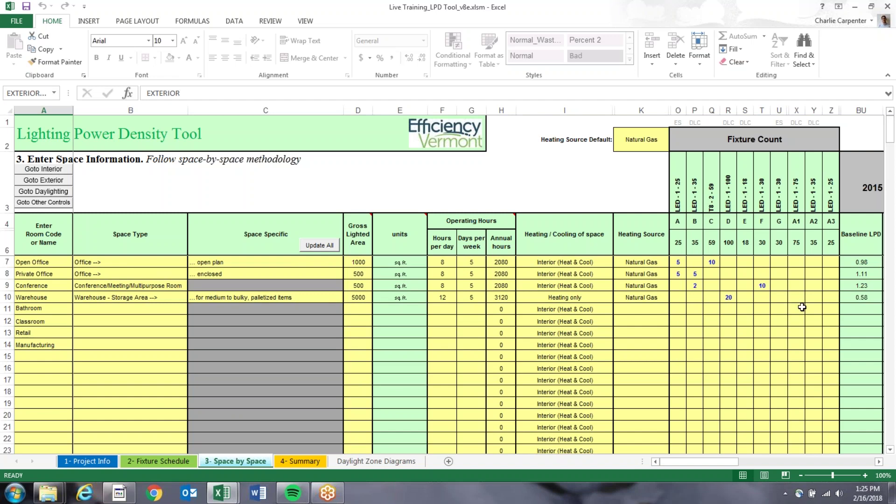
pyautogui.scroll(-4, 100, 279)
pyautogui.scroll(-20, 100, 279)
pyautogui.scroll(-6, 98, 281)
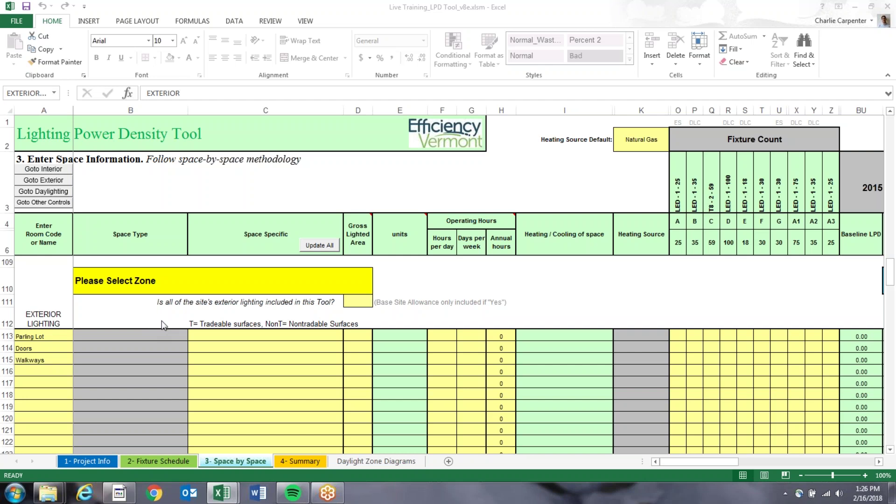
pyautogui.click(45, 336)
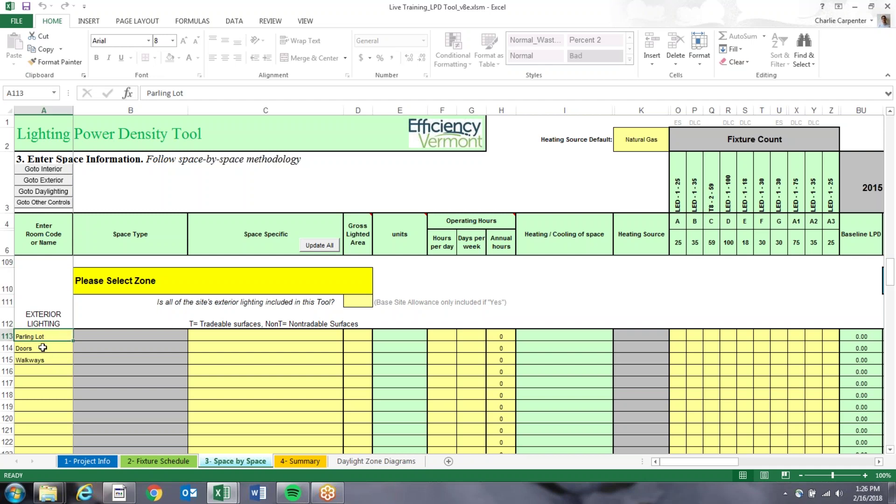
pyautogui.click(43, 348)
pyautogui.click(48, 361)
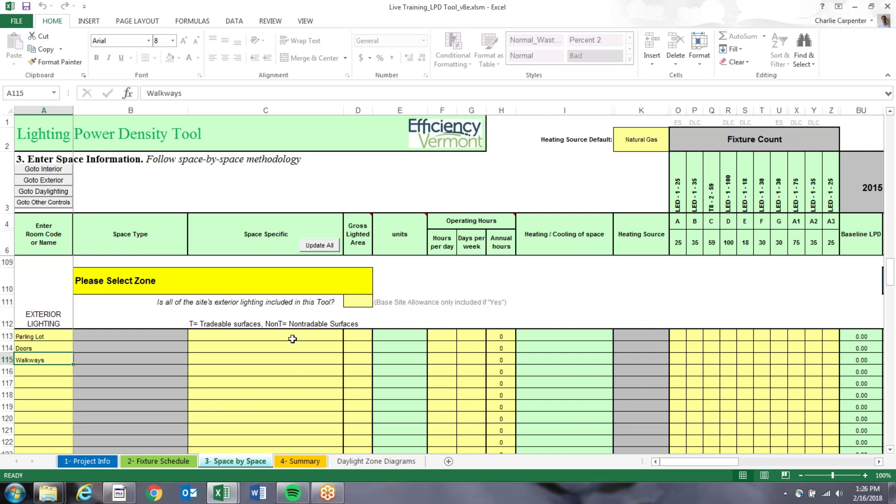
# Set the exterior lighting zone to "2 - Areas of residential zoning, neighborhood business districts, light industrial"
pyautogui.click(314, 282)
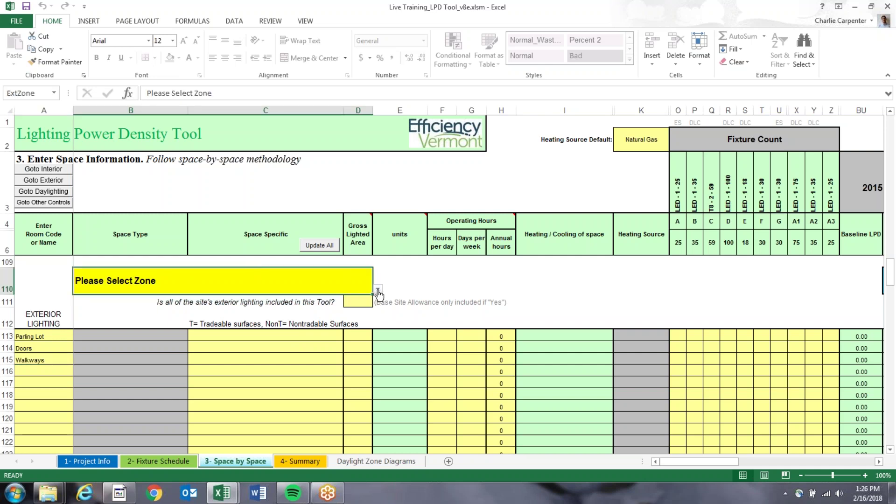
pyautogui.click(378, 290)
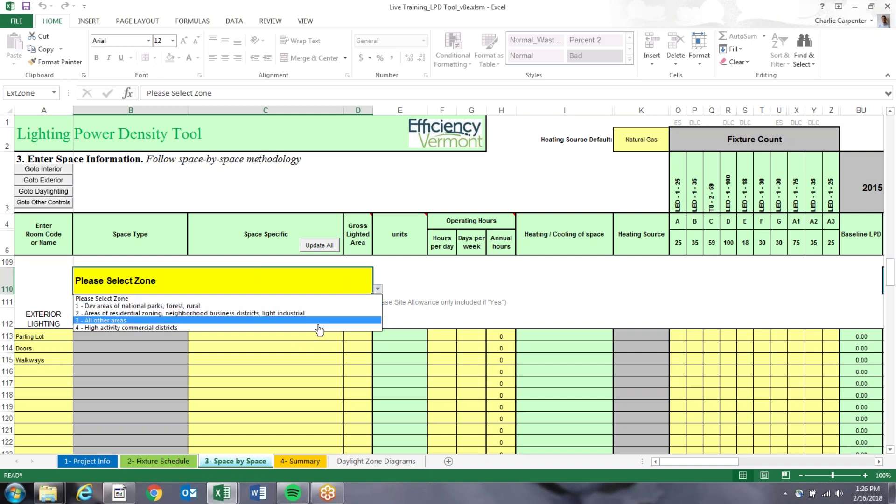
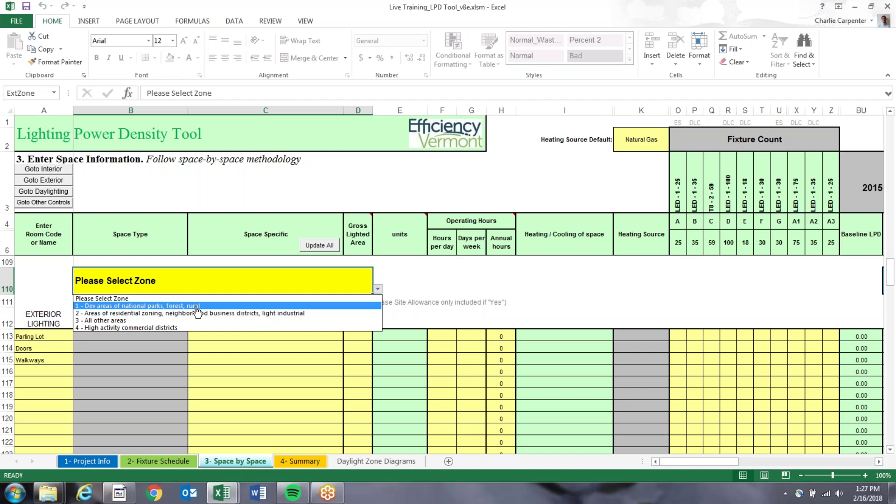
pyautogui.click(196, 313)
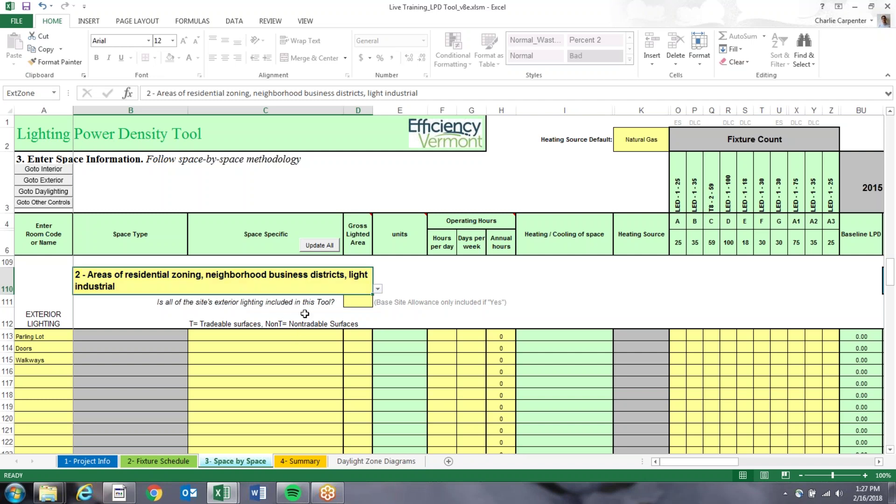
# Answer Yes to whether all of the site's exterior lighting is included in this Tool
pyautogui.click(357, 302)
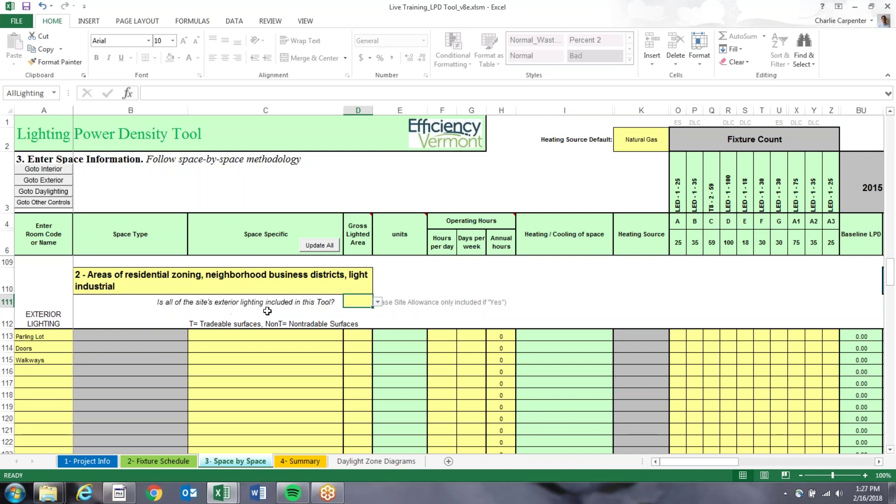
pyautogui.click(378, 303)
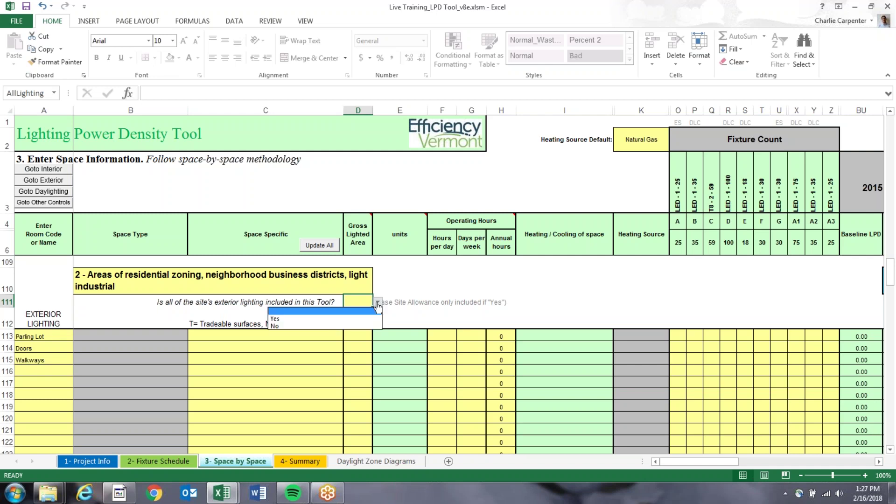
pyautogui.click(346, 331)
pyautogui.click(377, 302)
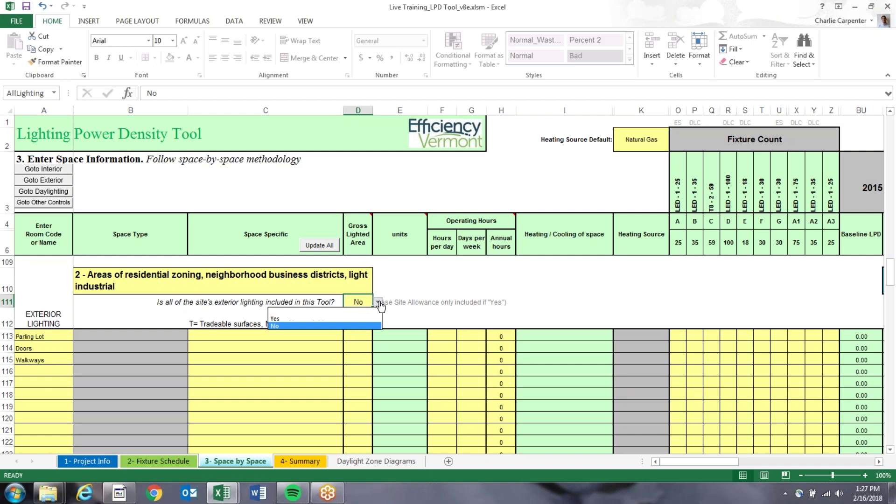
pyautogui.click(361, 320)
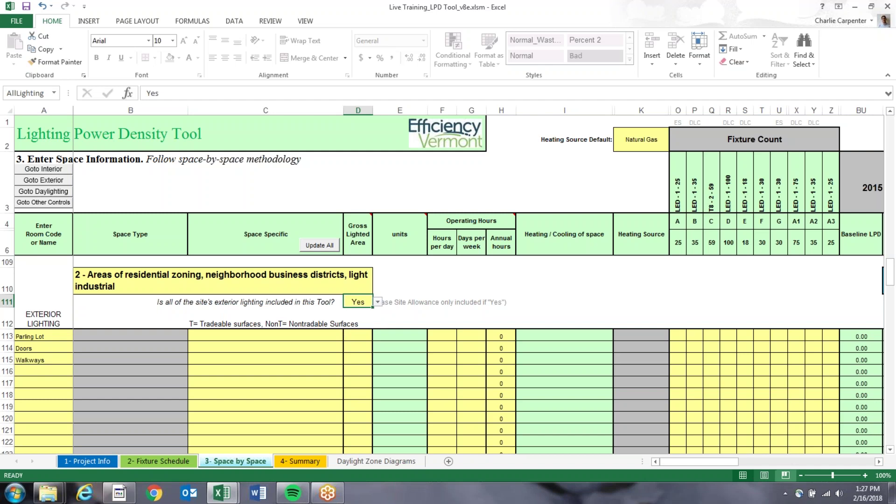
pyautogui.moveTo(705, 463); pyautogui.dragTo(702, 462)
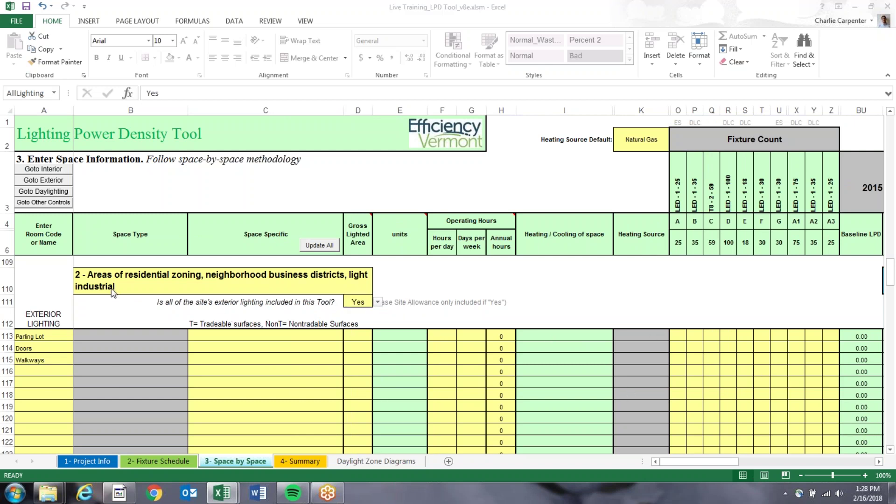
# Correct the first exterior lighting space name to "Parking Lot"
pyautogui.click(44, 336)
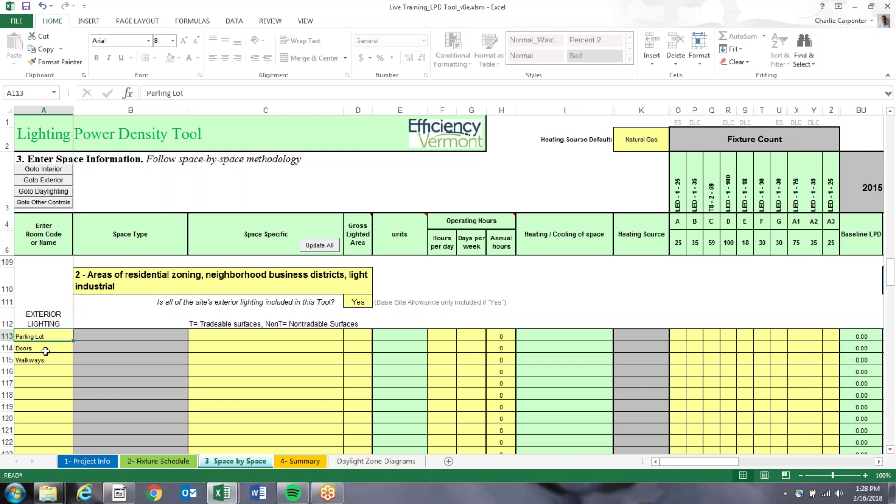
pyautogui.click(160, 93)
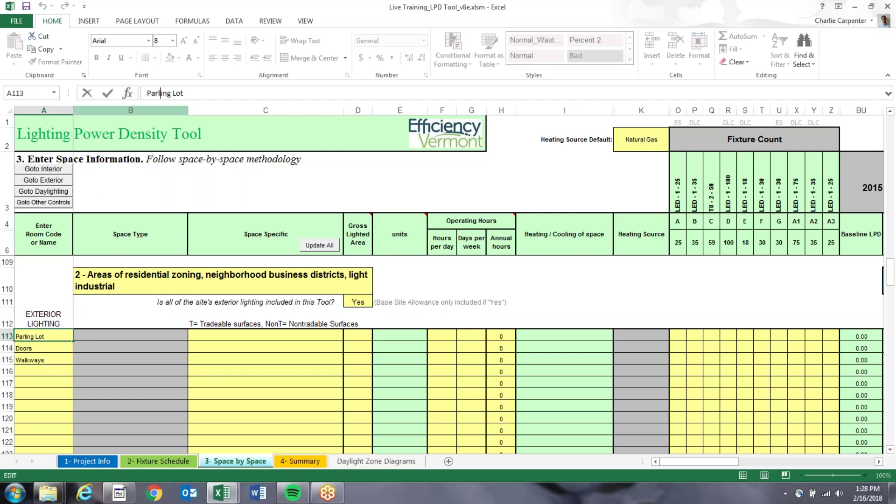
pyautogui.press('BackSpace')
pyautogui.write('k')
pyautogui.press('Return')
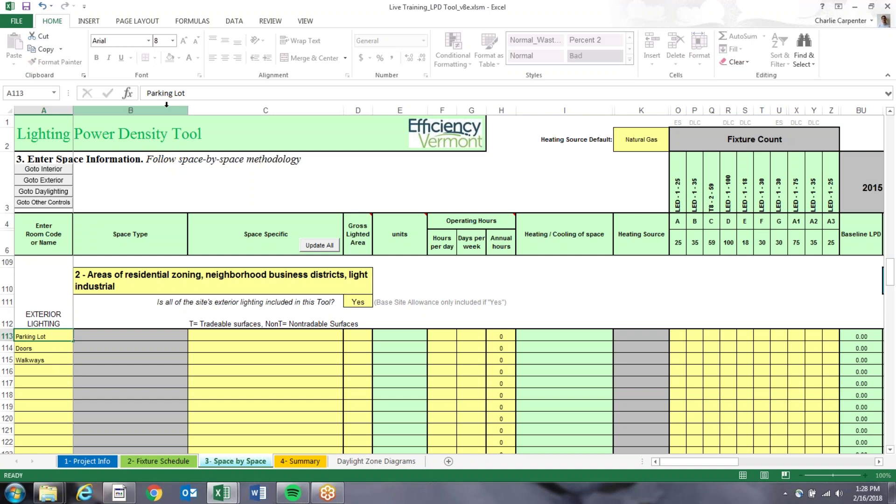
# Set the Parking Lot row's specific space to "T - Parking Lots and Drives"
pyautogui.click(44, 359)
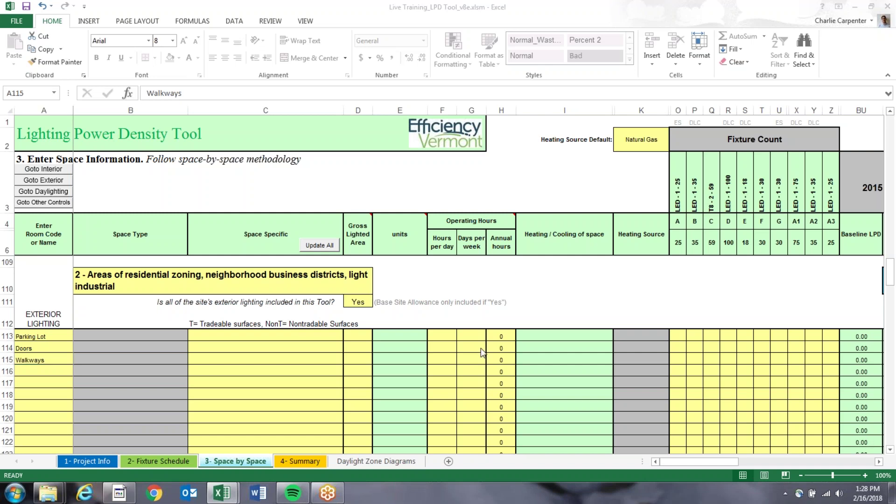
pyautogui.click(273, 336)
pyautogui.click(348, 336)
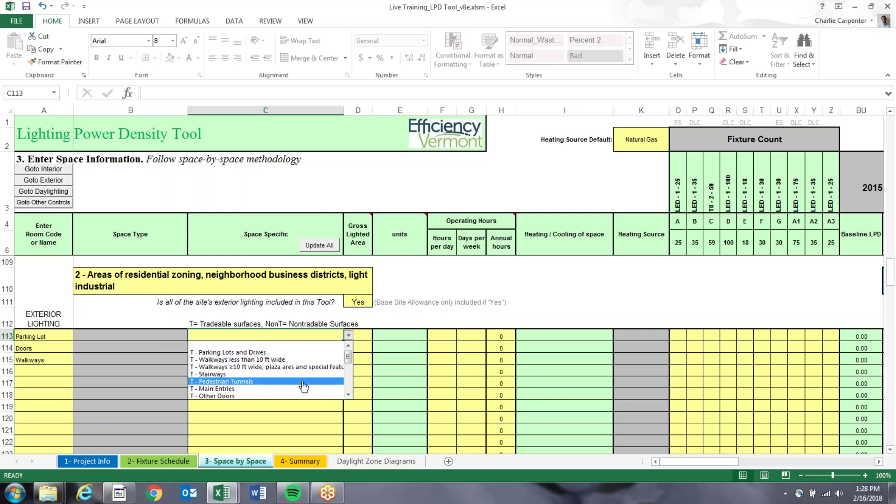
pyautogui.scroll(-2, 348, 396)
pyautogui.scroll(-4, 354, 399)
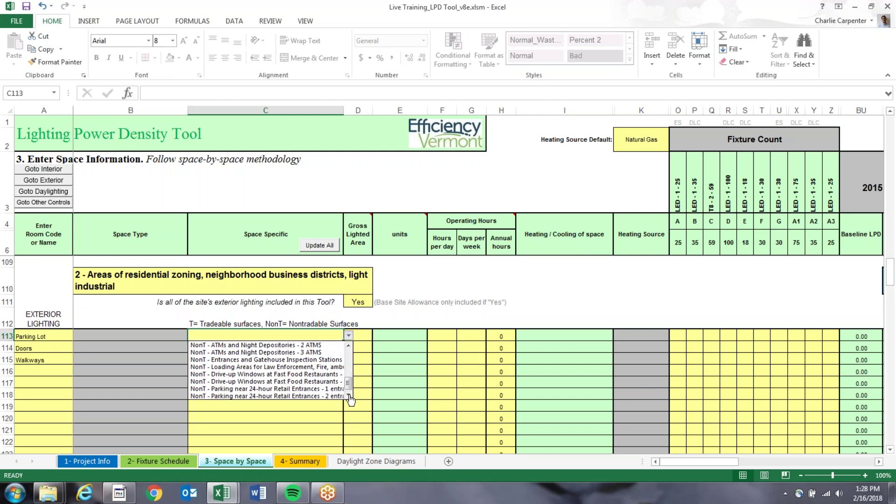
pyautogui.click(348, 396)
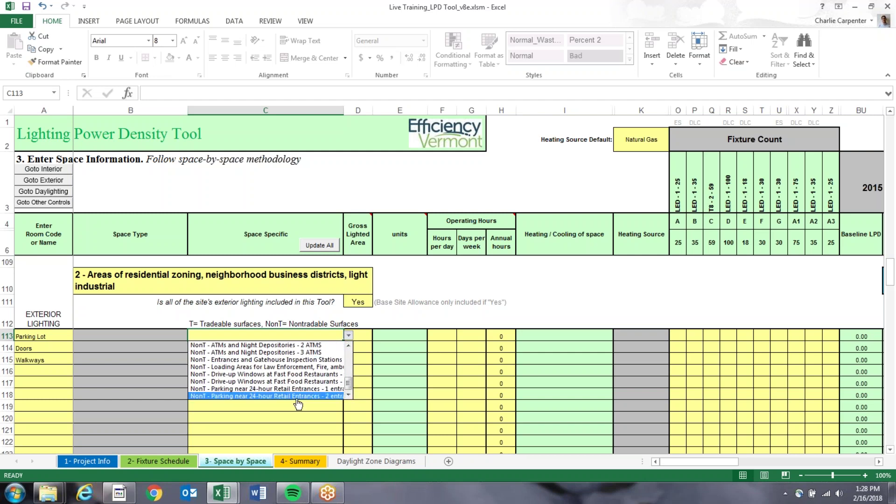
pyautogui.moveTo(349, 387); pyautogui.dragTo(350, 353)
pyautogui.click(297, 351)
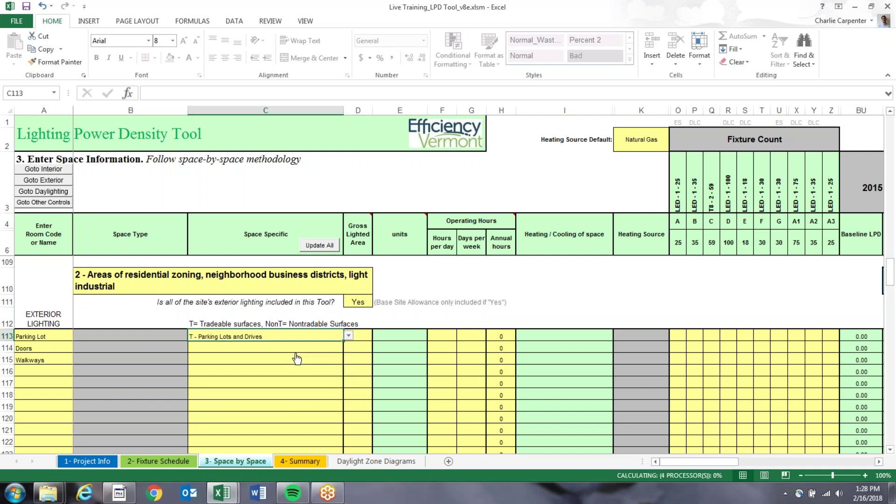
# Set the specific space to "T - Main Entries" for Doors and "T - Walkways less than 10 ft wide" for Walkways
pyautogui.click(269, 346)
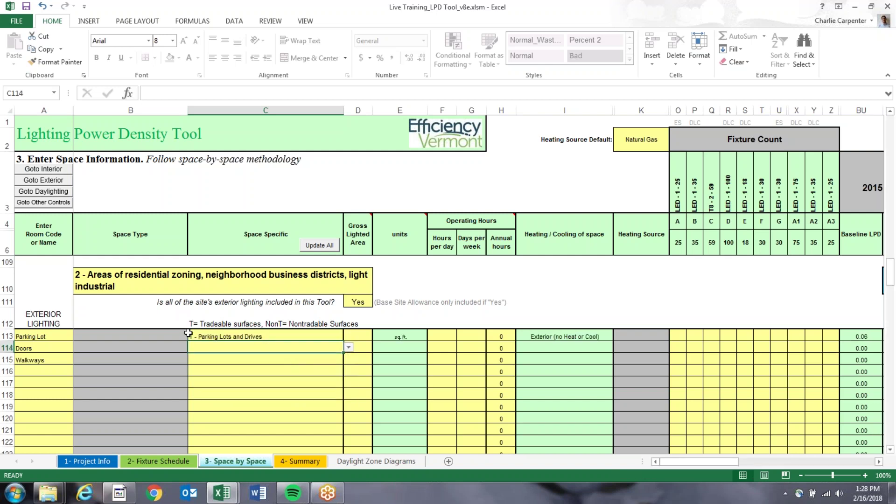
pyautogui.click(350, 349)
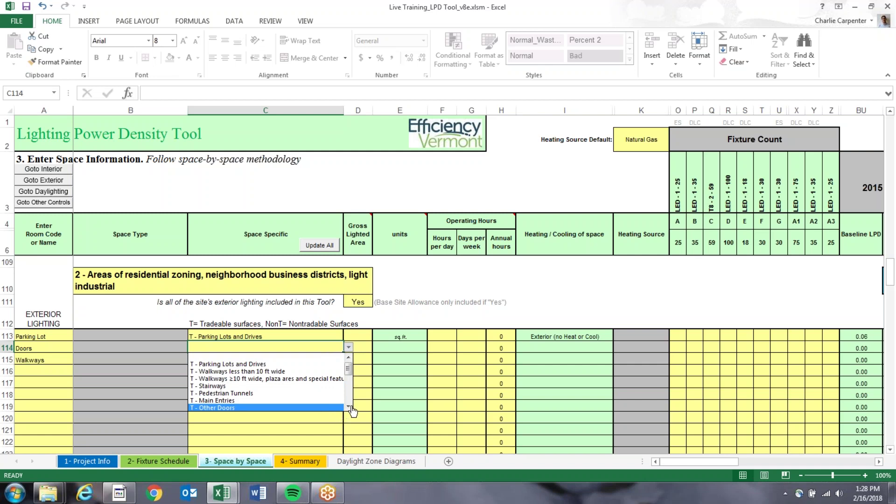
pyautogui.scroll(-1, 322, 407)
pyautogui.click(284, 395)
pyautogui.click(275, 362)
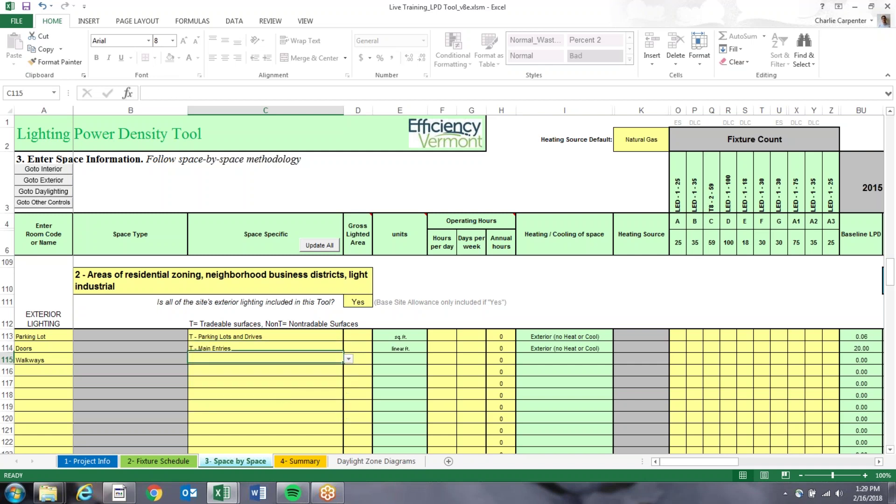
pyautogui.click(348, 360)
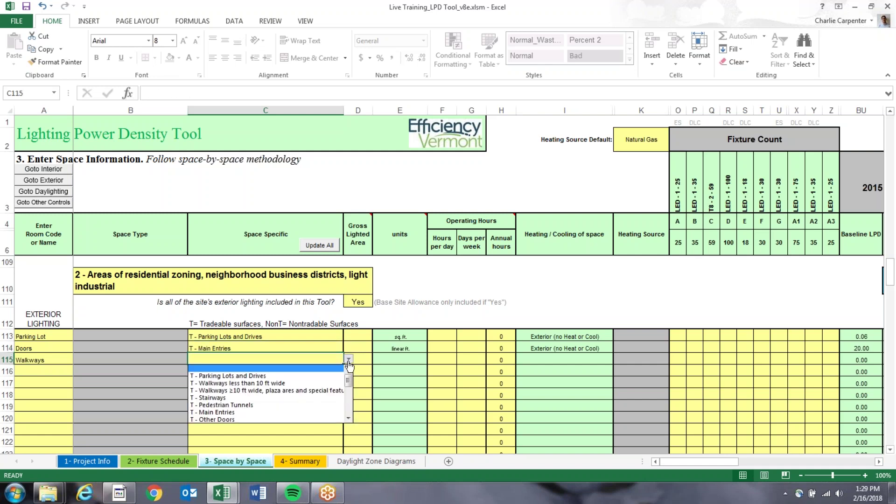
pyautogui.click(313, 383)
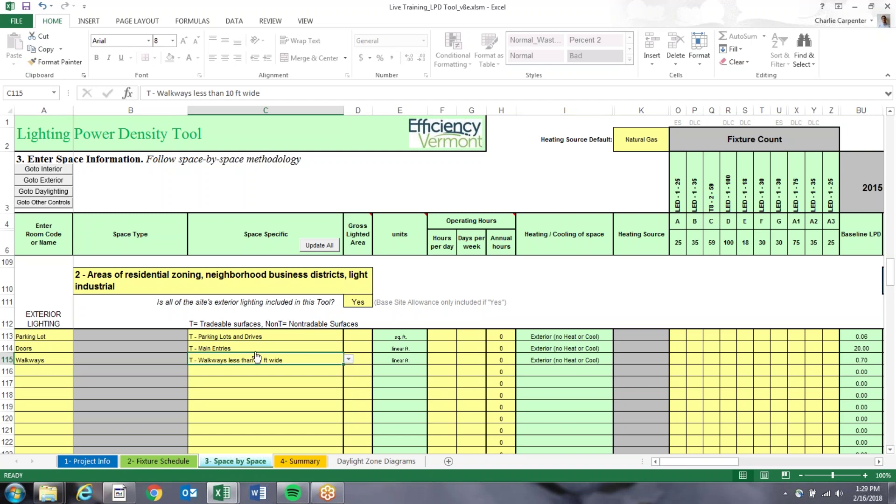
# Check the Parking Lot row's units and enter a gross lighted area of 20000 for it
pyautogui.click(236, 336)
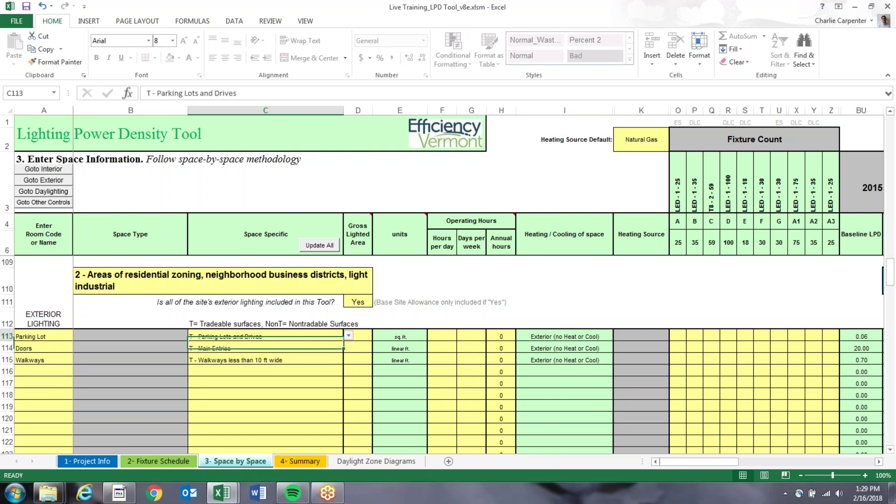
pyautogui.click(397, 337)
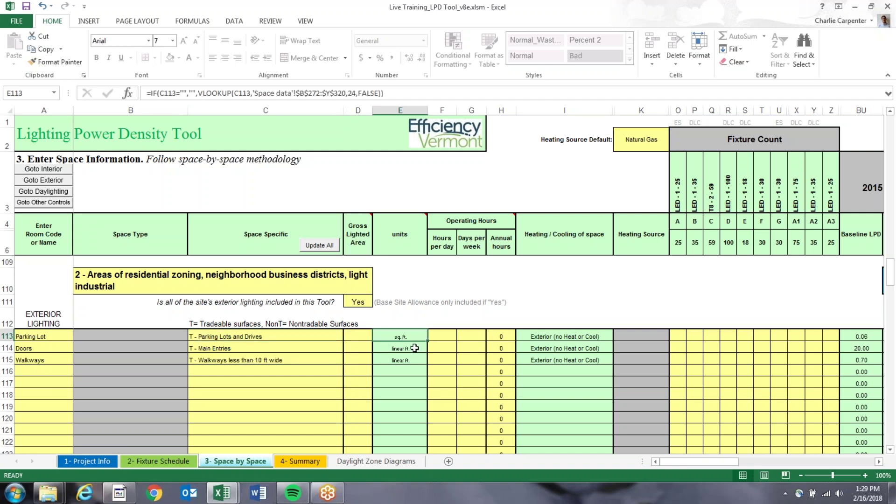
pyautogui.click(356, 335)
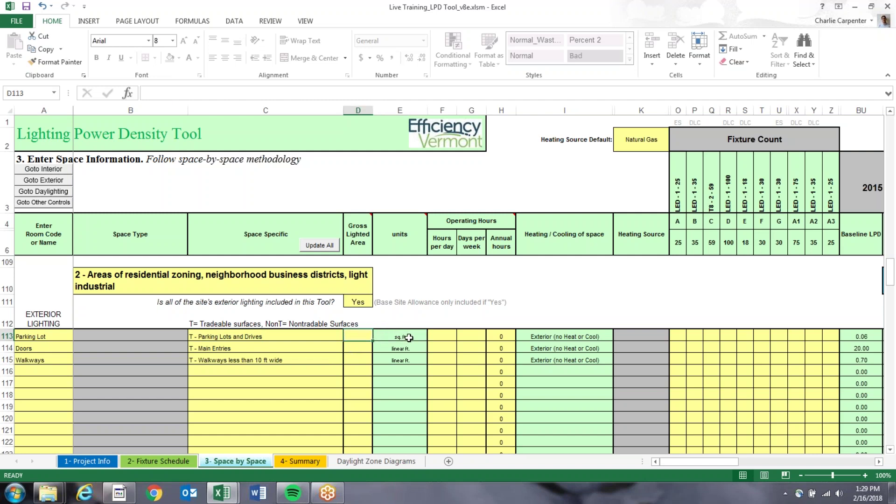
pyautogui.click(407, 338)
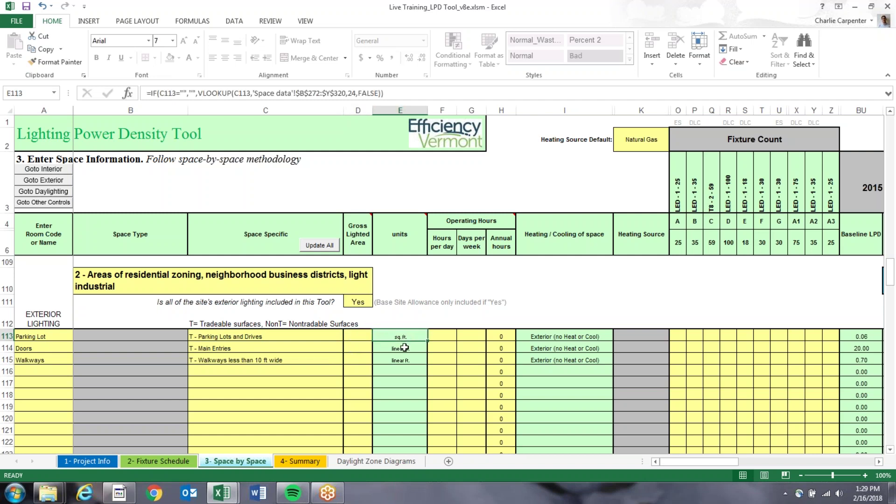
pyautogui.click(367, 336)
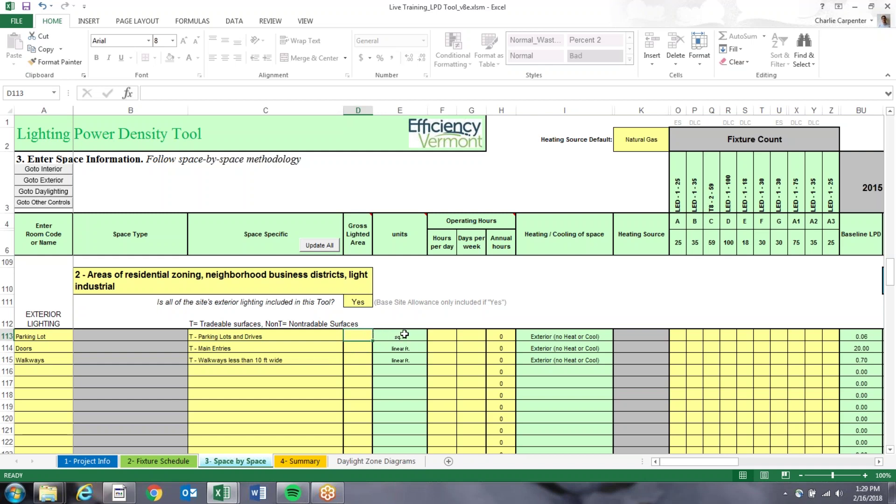
pyautogui.write('20000')
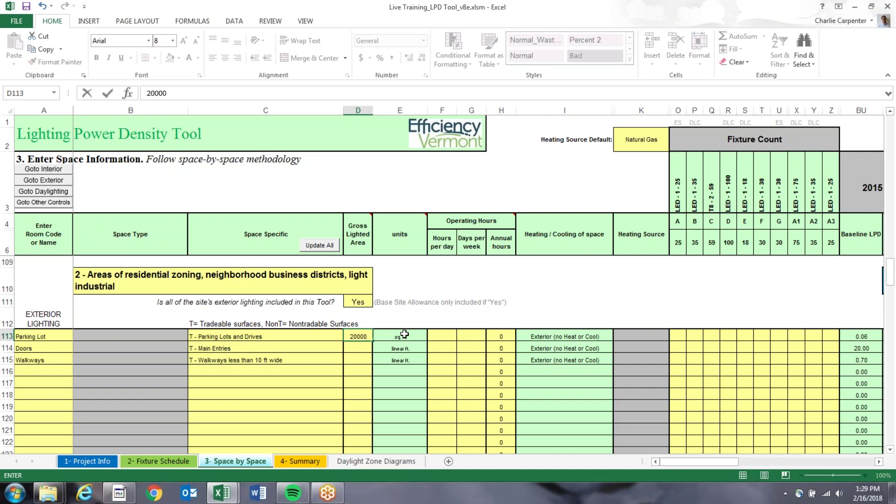
pyautogui.press('Return')
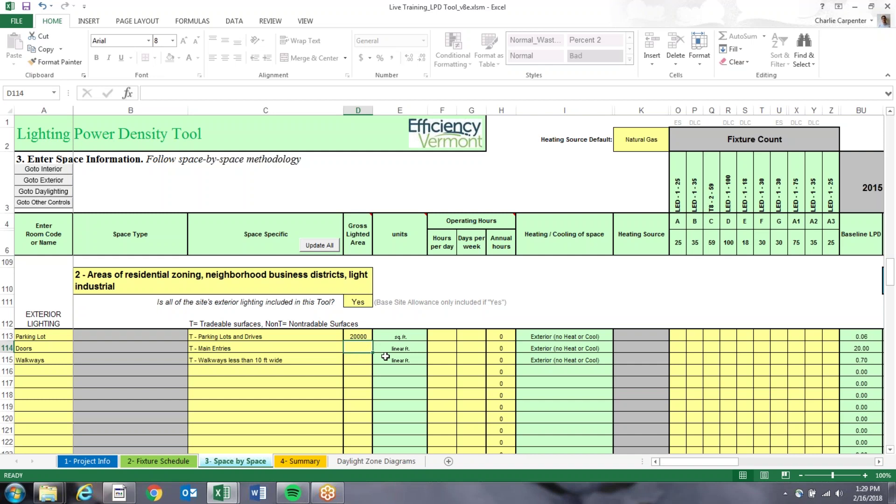
# Enter gross lighted areas of 40 linear ft. for Doors and 100 linear ft. for Walkways
pyautogui.write('40')
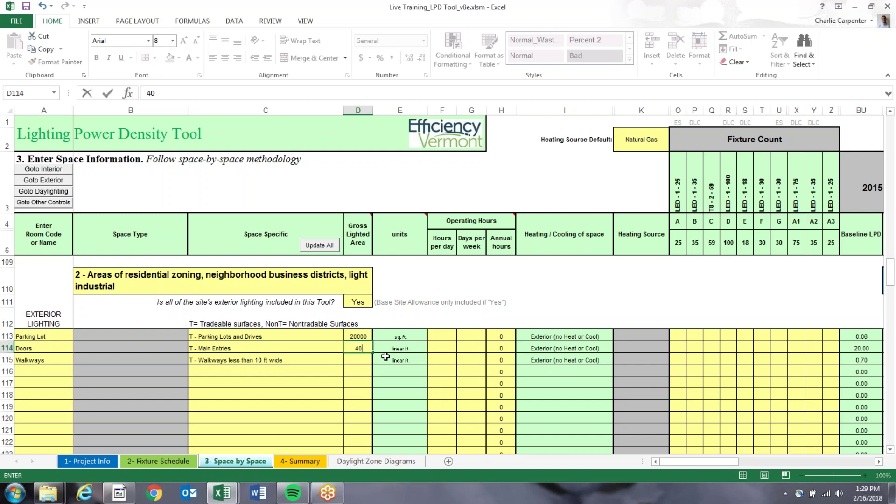
pyautogui.press('Return')
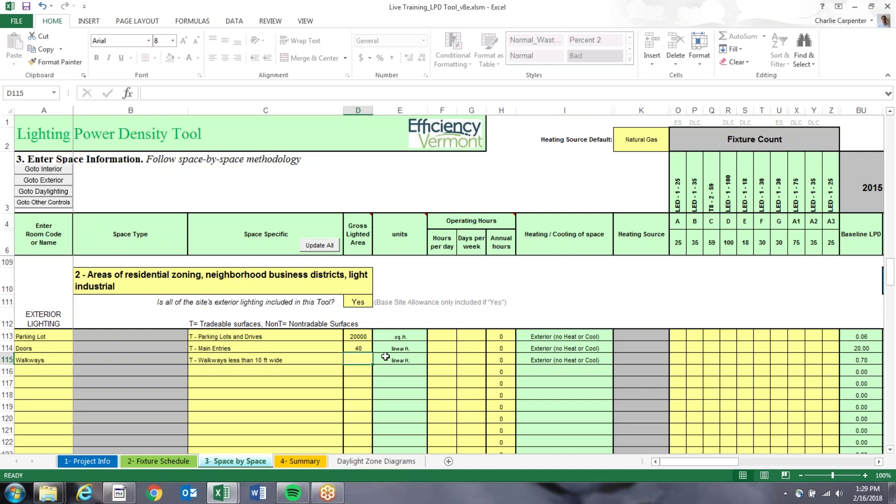
pyautogui.write('100')
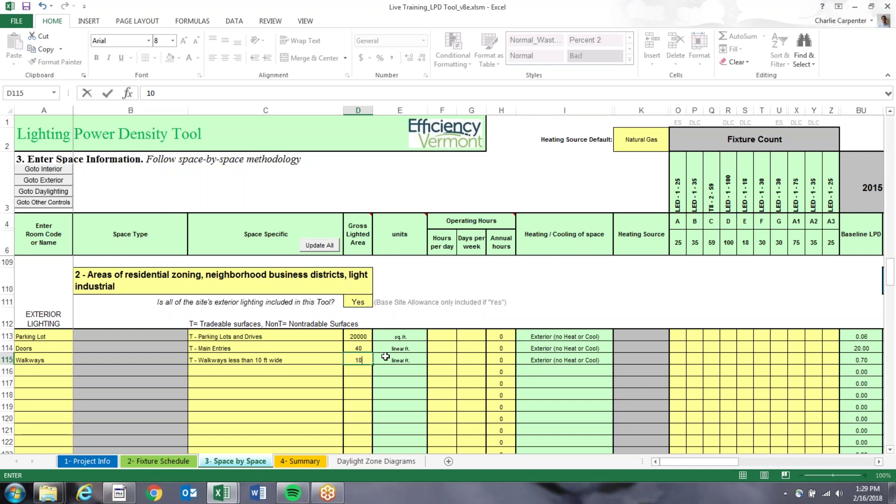
pyautogui.press('Return')
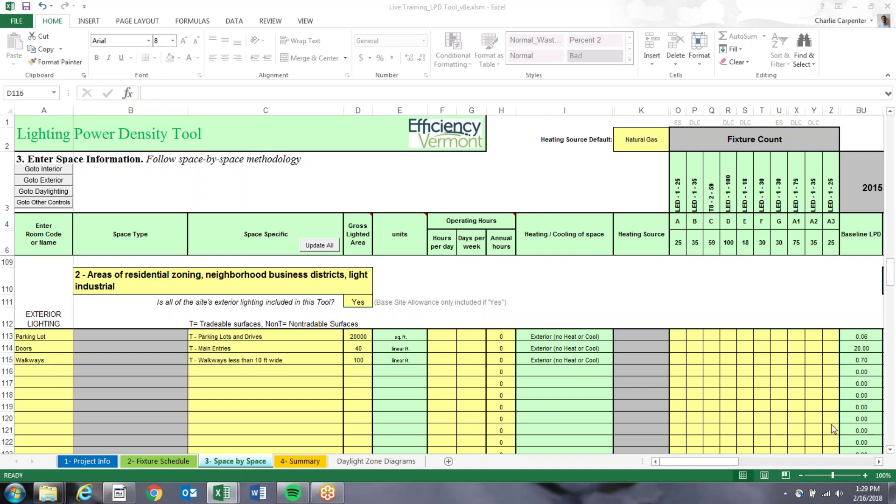
# Set the Parking Lot's operating hours to 12 hours per day and 7 days per week
pyautogui.click(440, 336)
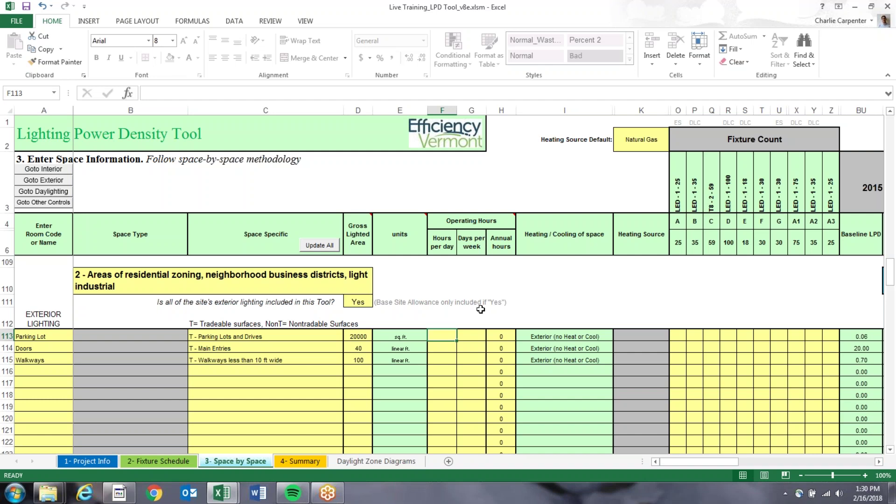
pyautogui.write('12')
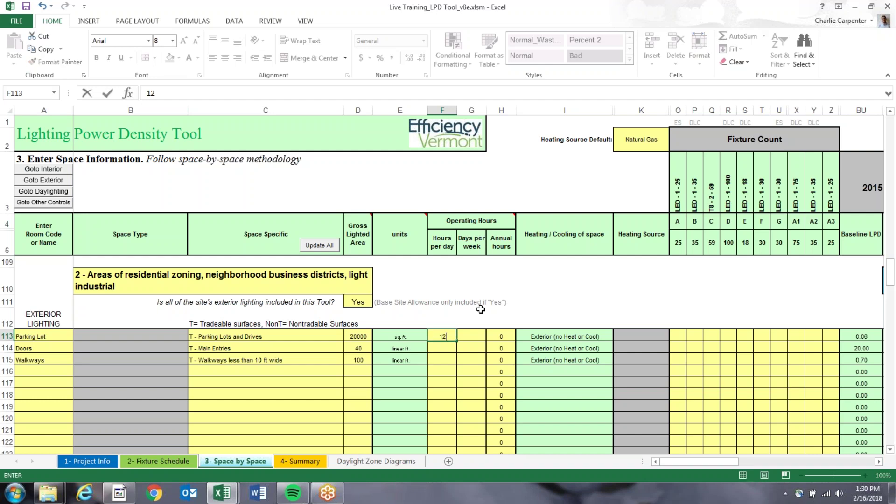
pyautogui.press('Tab')
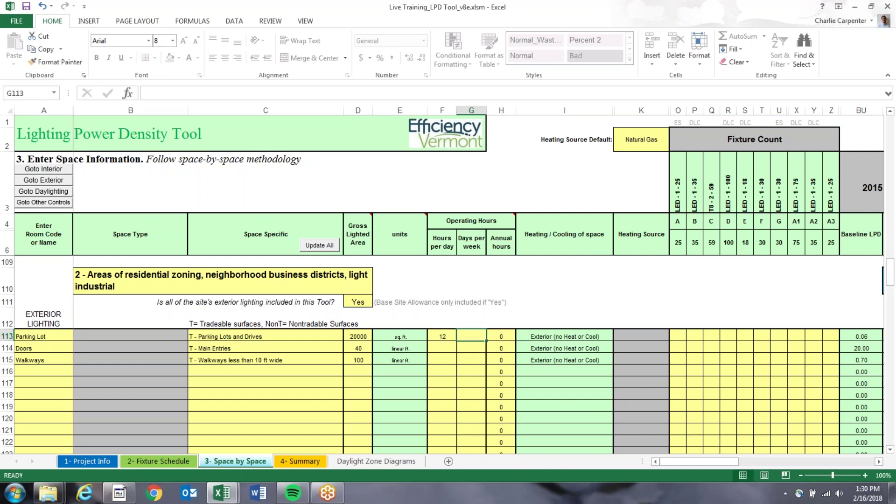
pyautogui.write('7')
pyautogui.press('Return')
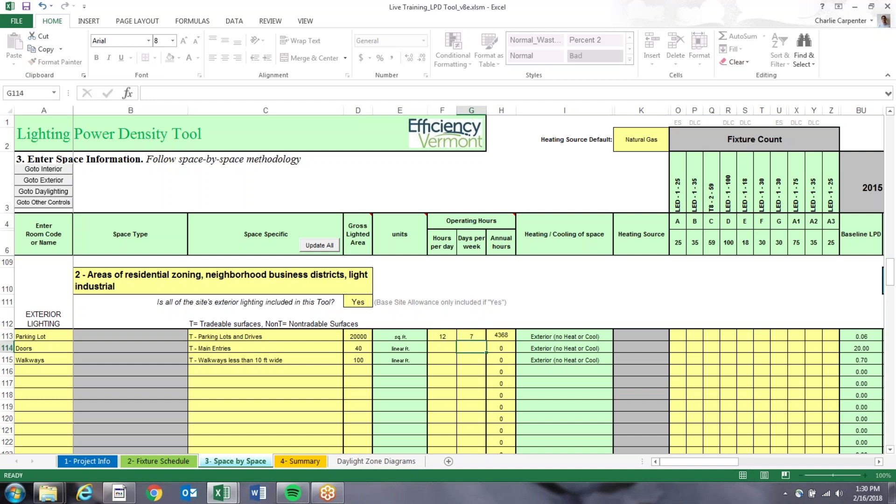
pyautogui.click(504, 337)
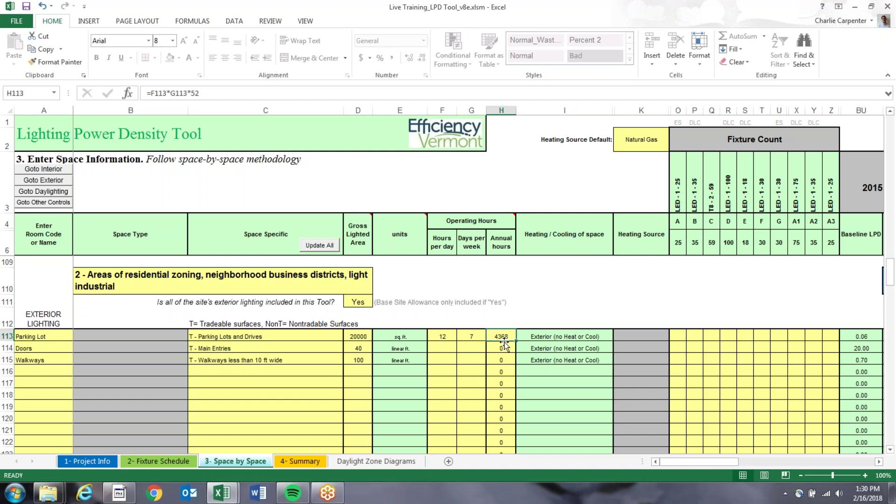
# Set the operating hours for both Doors and Walkways to 12 hours per day and 7 days per week
pyautogui.click(444, 351)
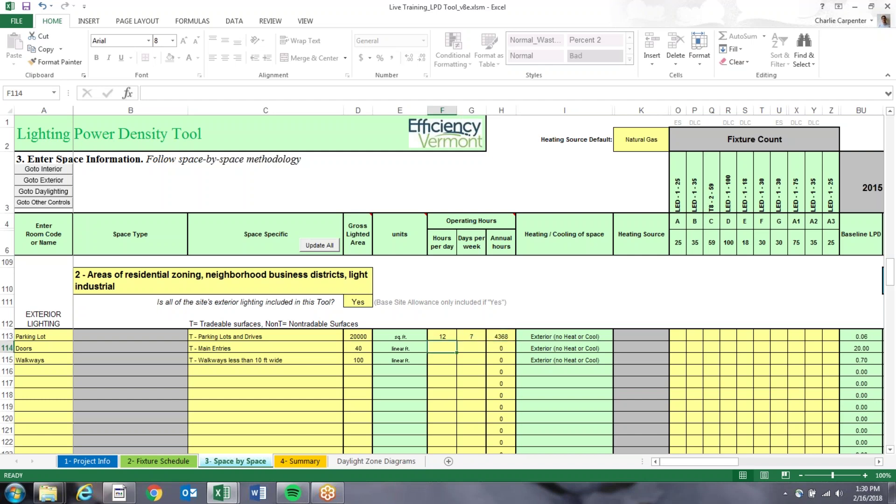
pyautogui.write('12')
pyautogui.press('Return')
pyautogui.write('12')
pyautogui.press('Return')
pyautogui.click(471, 347)
pyautogui.write('7')
pyautogui.press('Return')
pyautogui.write('7')
pyautogui.press('Return')
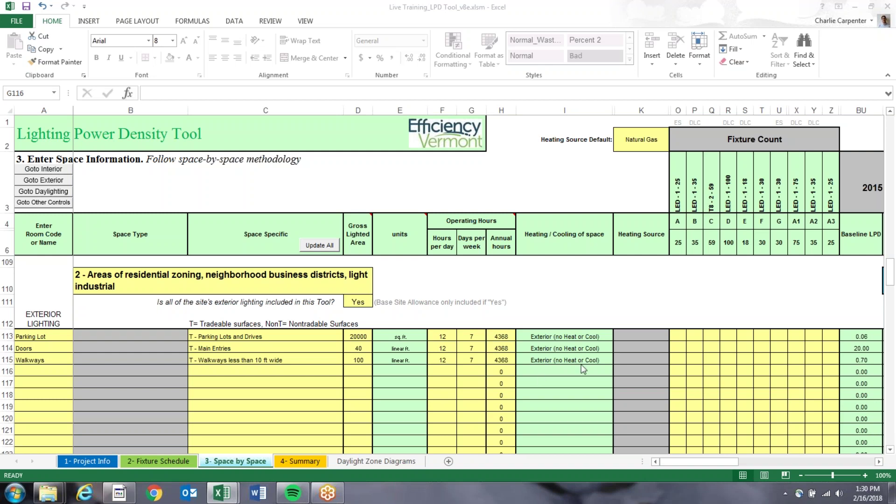
# Enter fixture counts of 10 A1 fixtures for the Parking Lot and 8 A2 fixtures for Doors
pyautogui.click(711, 465)
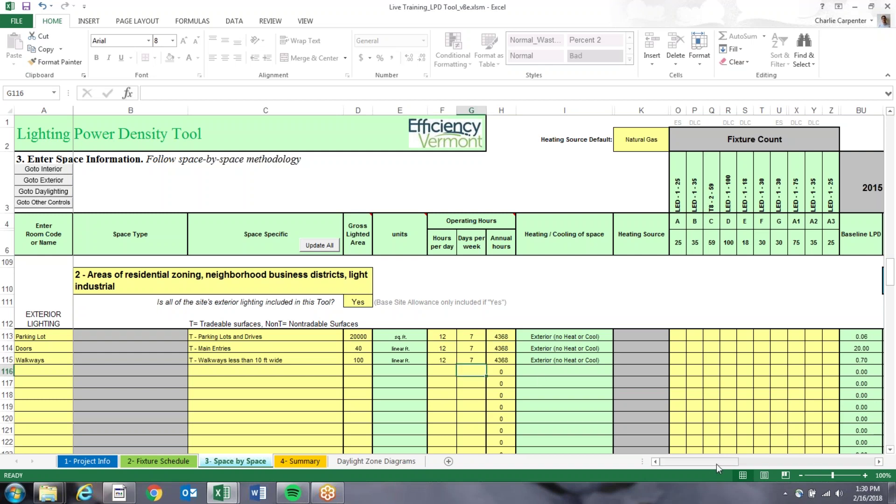
pyautogui.moveTo(716, 464); pyautogui.dragTo(719, 463)
pyautogui.click(378, 337)
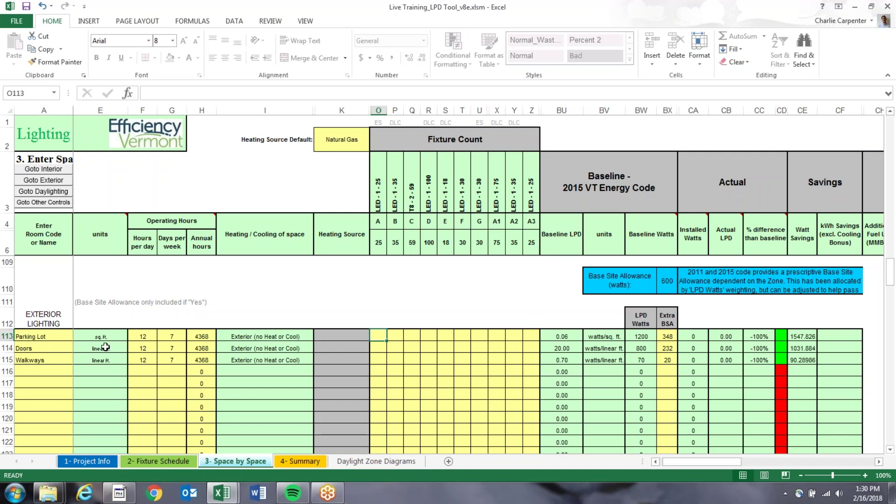
pyautogui.click(494, 335)
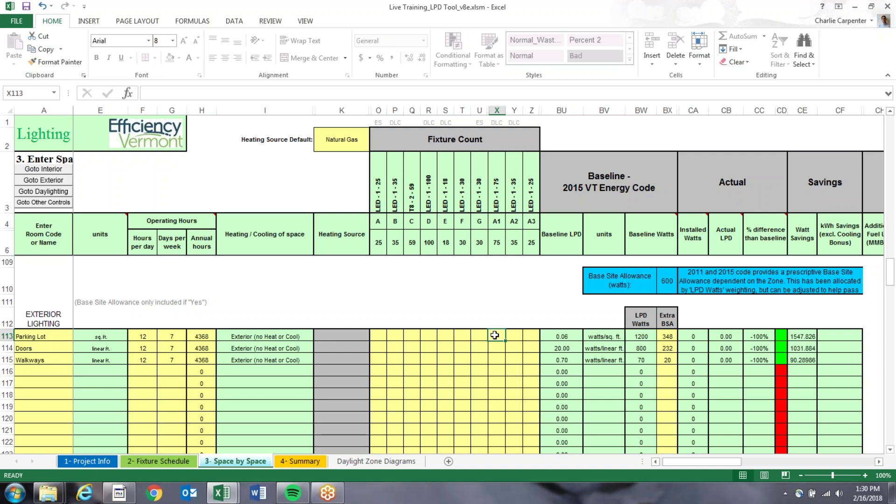
pyautogui.write('10')
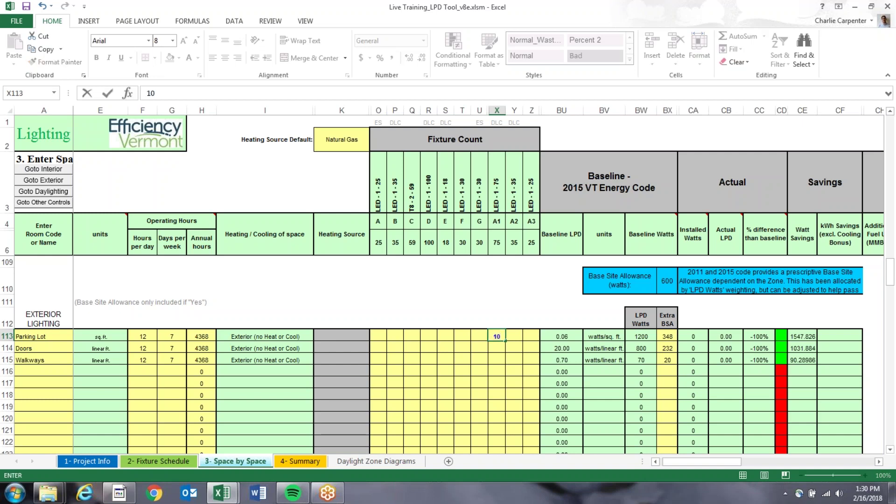
pyautogui.press('Return')
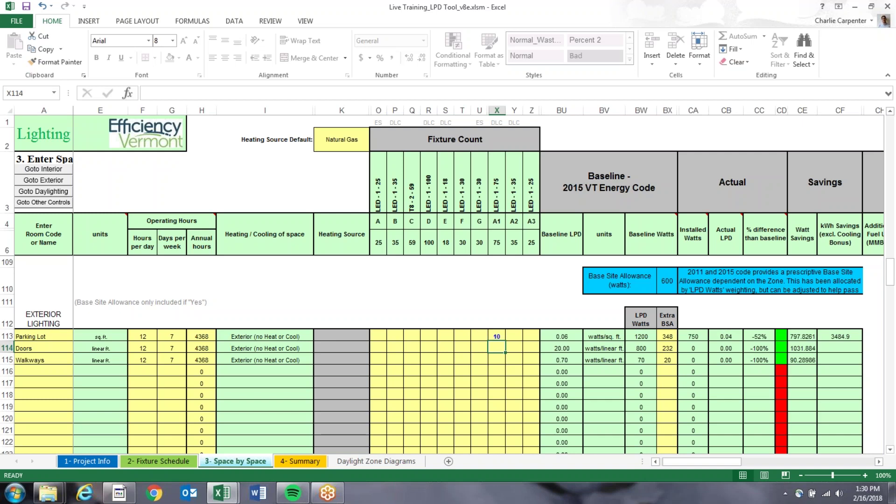
pyautogui.press('Right')
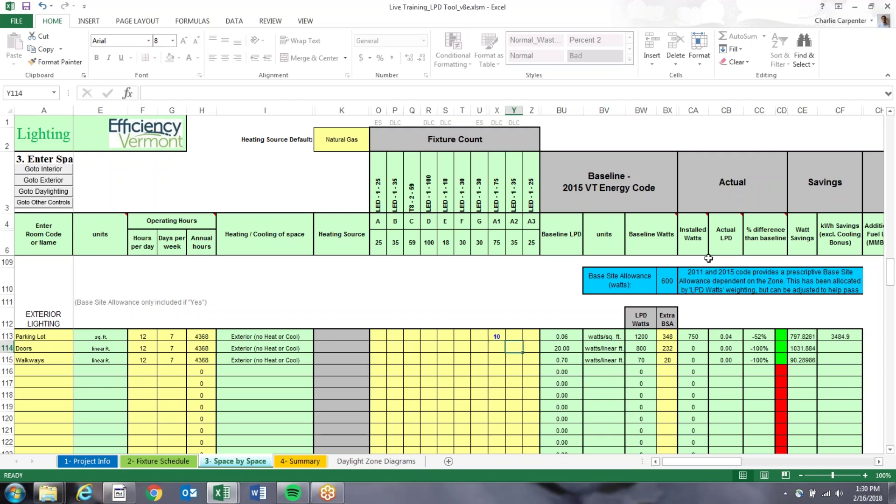
pyautogui.write('8')
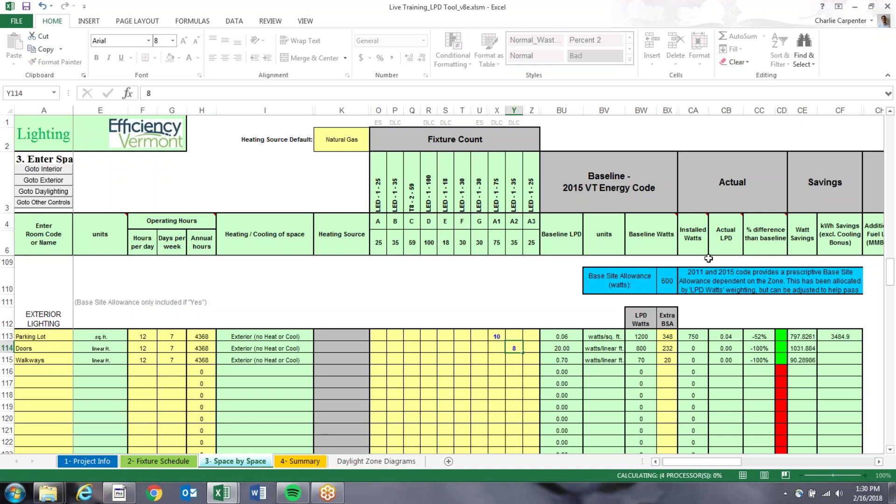
# Enter a fixture count of 2 A3 fixtures for Walkways
pyautogui.press('Return')
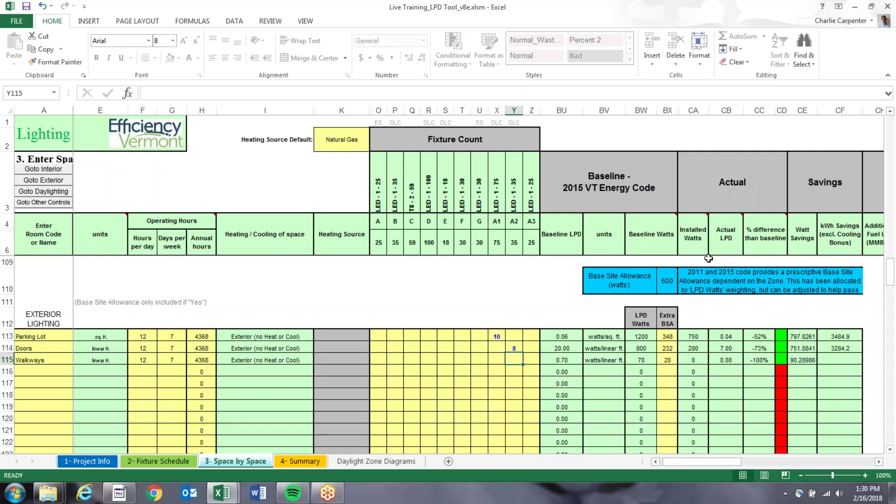
pyautogui.press('Right')
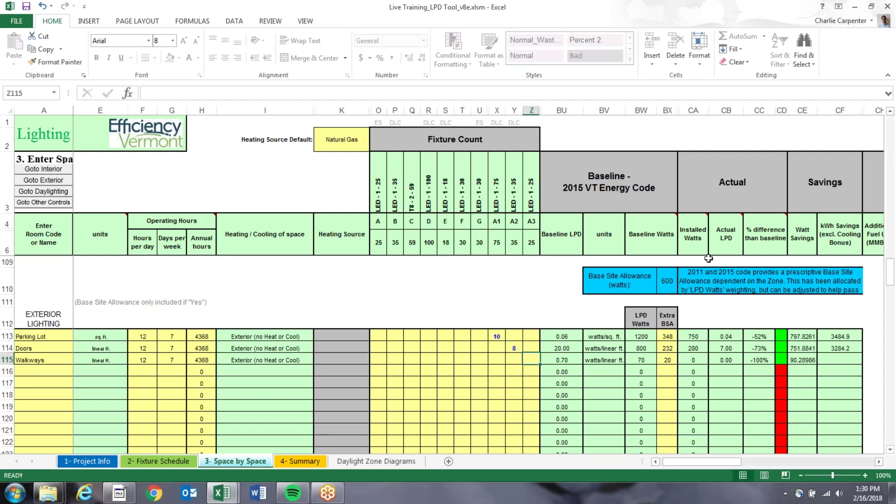
pyautogui.write('2')
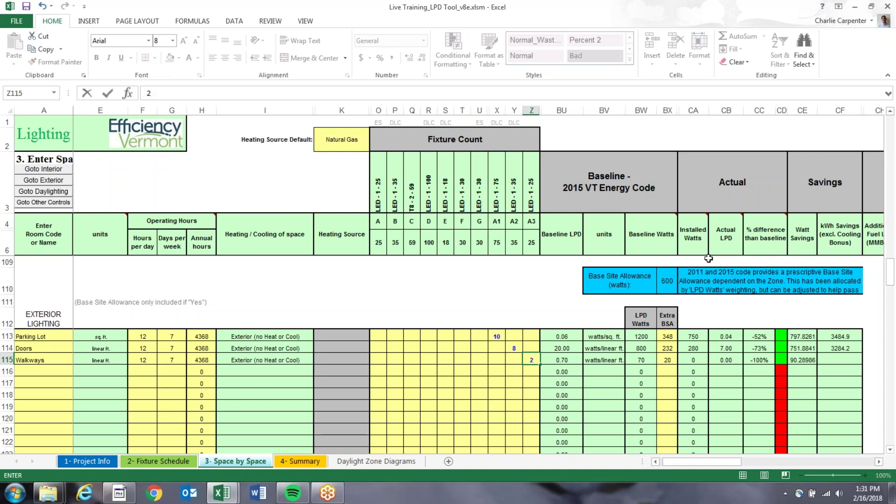
pyautogui.press('Return')
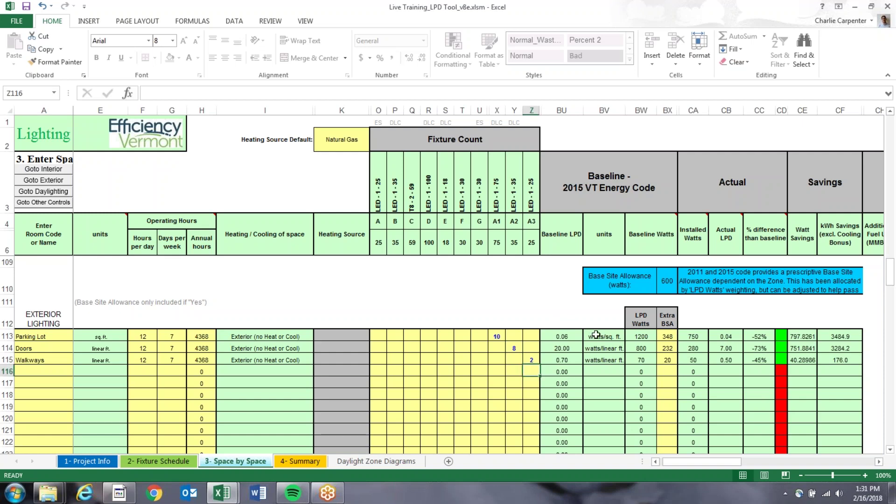
# Examine how the base site allowance is distributed as Extra BSA watts across the Parking Lot, Doors and Walkways
pyautogui.click(666, 339)
pyautogui.hotkey('shift', 'Down')
pyautogui.hotkey('shift', 'Down')
pyautogui.hotkey('shift', 'Up')
pyautogui.hotkey('shift', 'Up')
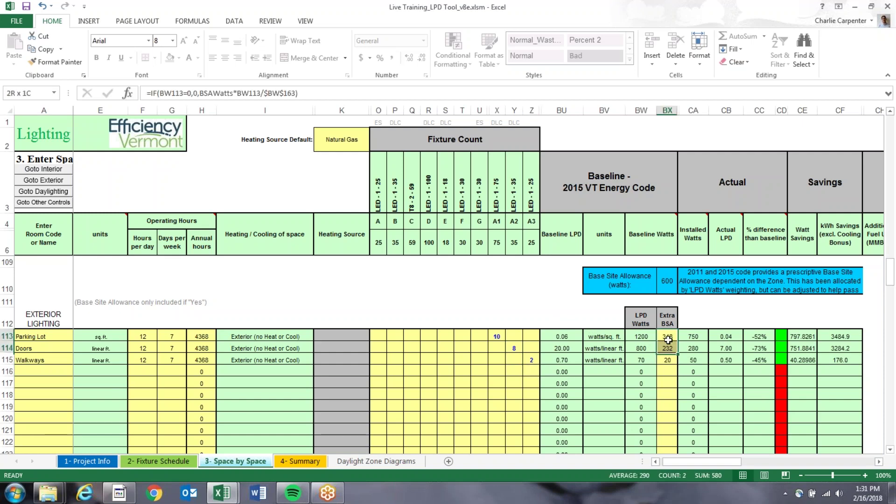
pyautogui.click(598, 313)
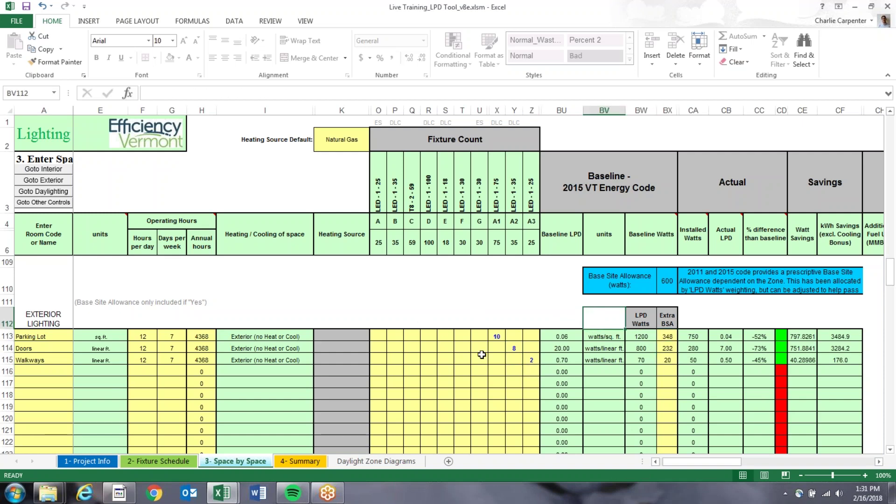
pyautogui.moveTo(671, 337); pyautogui.dragTo(669, 359)
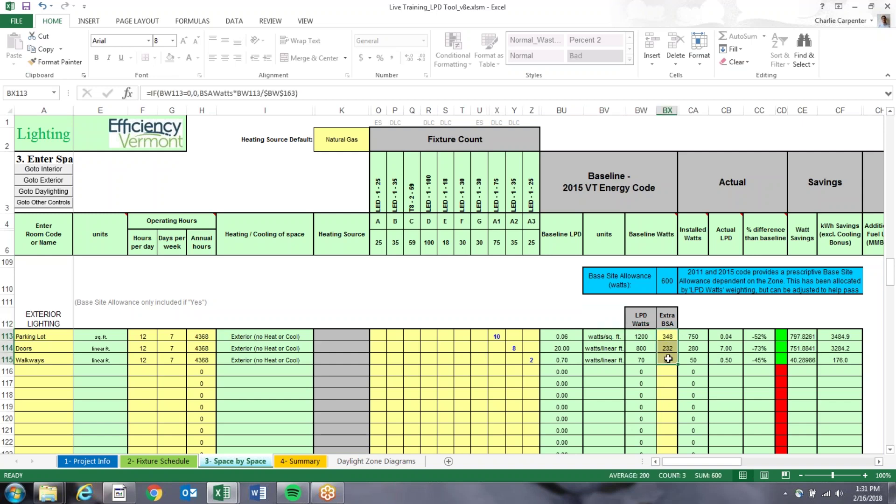
pyautogui.click(592, 312)
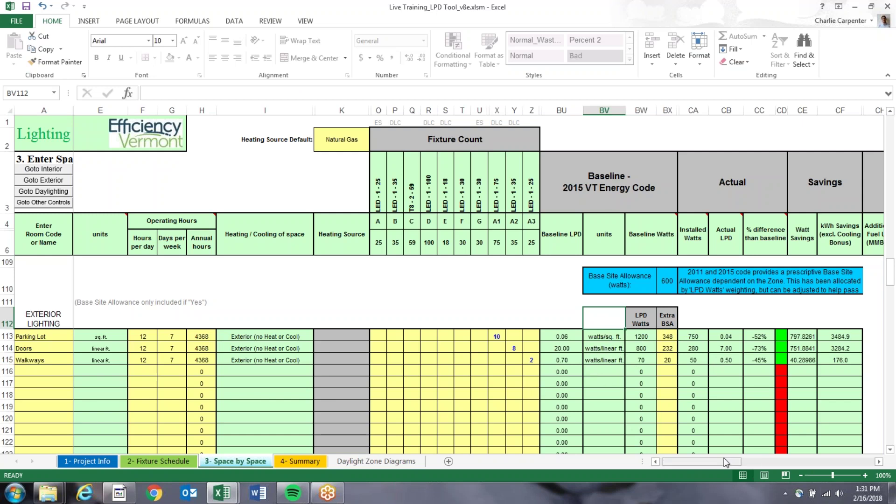
# Examine the Baseline LPD values of the Parking Lot, Doors and Walkways one by one
pyautogui.moveTo(719, 462); pyautogui.dragTo(722, 462)
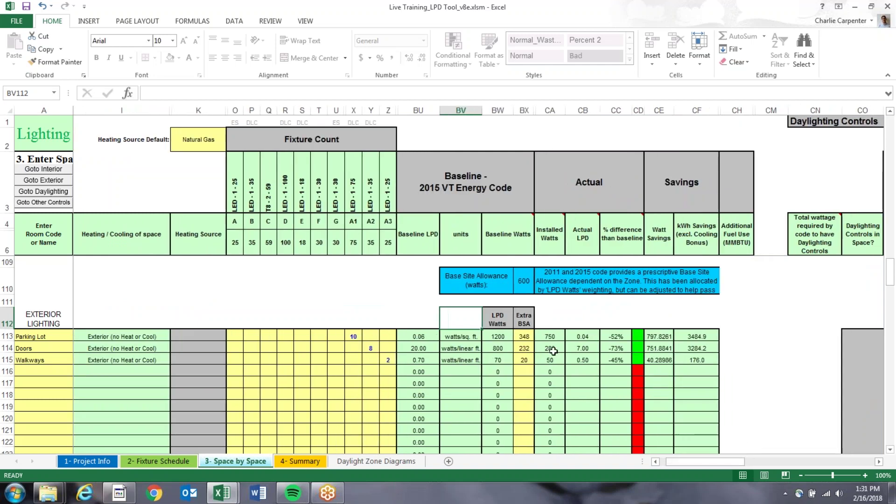
pyautogui.click(423, 336)
pyautogui.click(425, 318)
pyautogui.moveTo(424, 336); pyautogui.dragTo(422, 361)
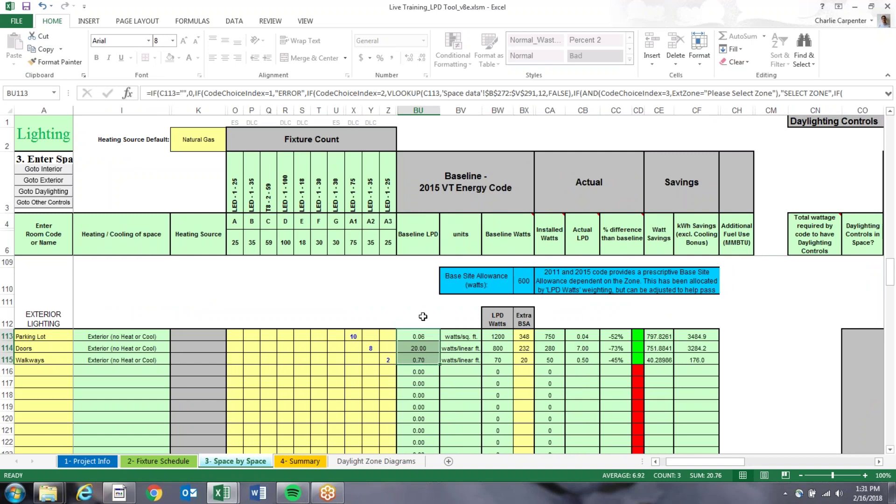
pyautogui.click(423, 317)
pyautogui.click(423, 338)
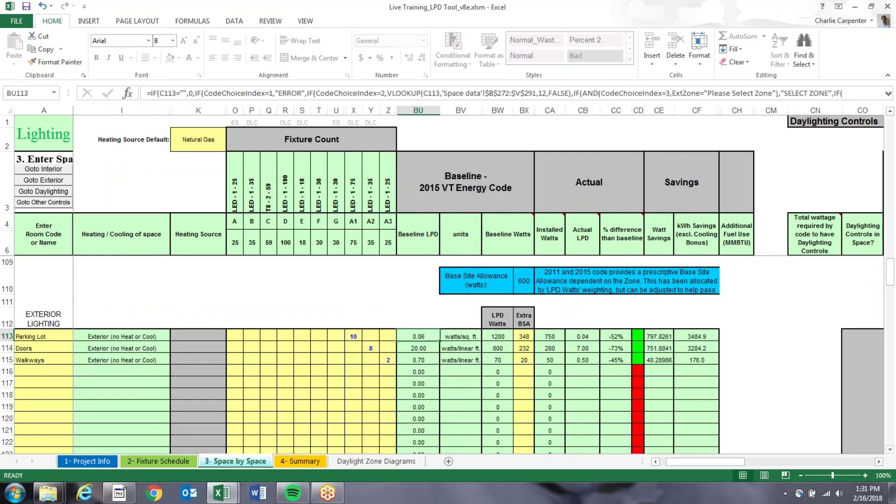
pyautogui.click(423, 351)
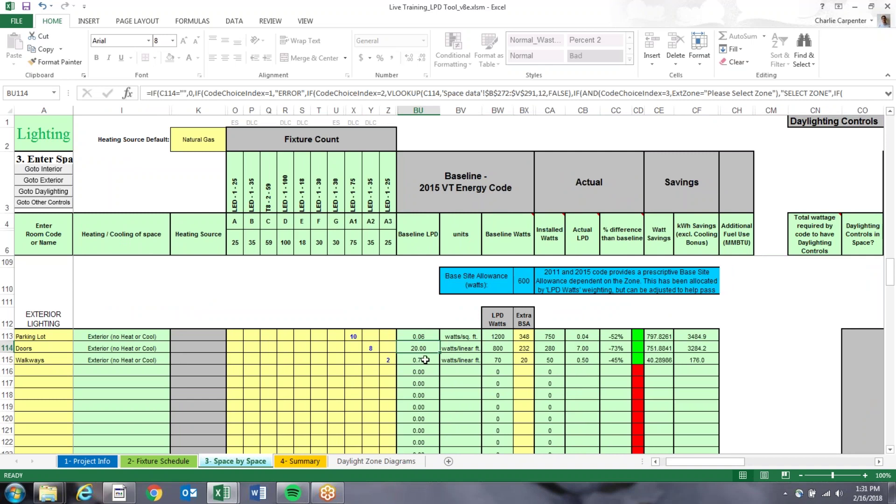
pyautogui.click(426, 359)
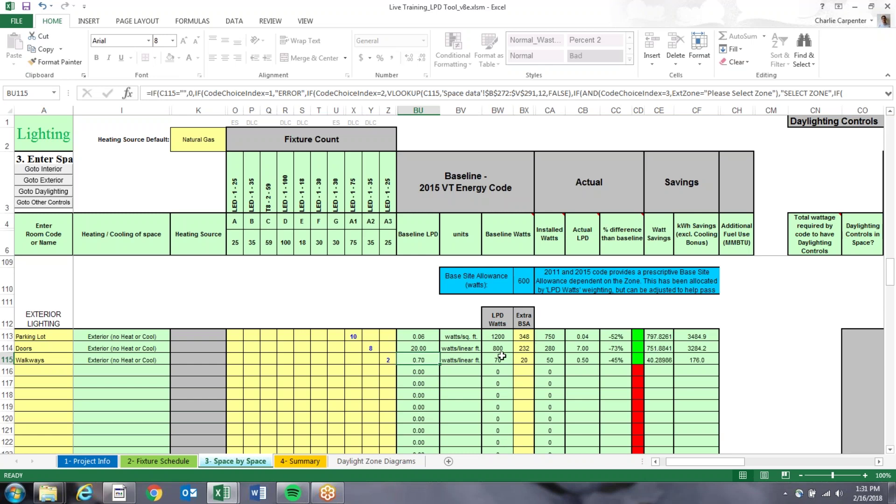
# Review the installed watts, percent difference from baseline and compliance indicators for the three exterior spaces
pyautogui.moveTo(550, 336); pyautogui.dragTo(557, 360)
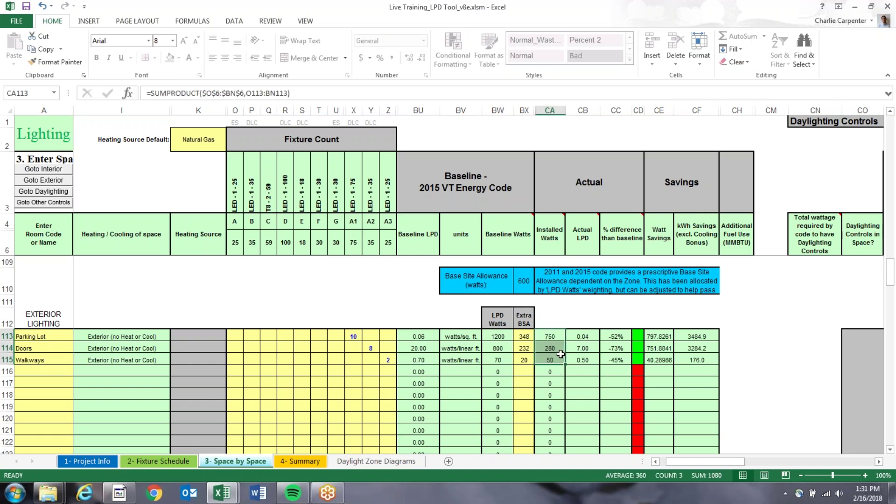
pyautogui.moveTo(615, 336); pyautogui.dragTo(616, 360)
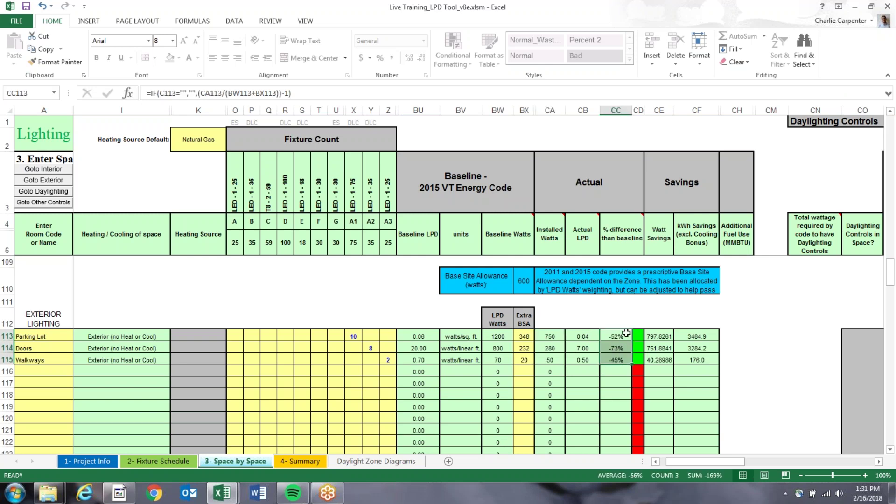
pyautogui.click(624, 338)
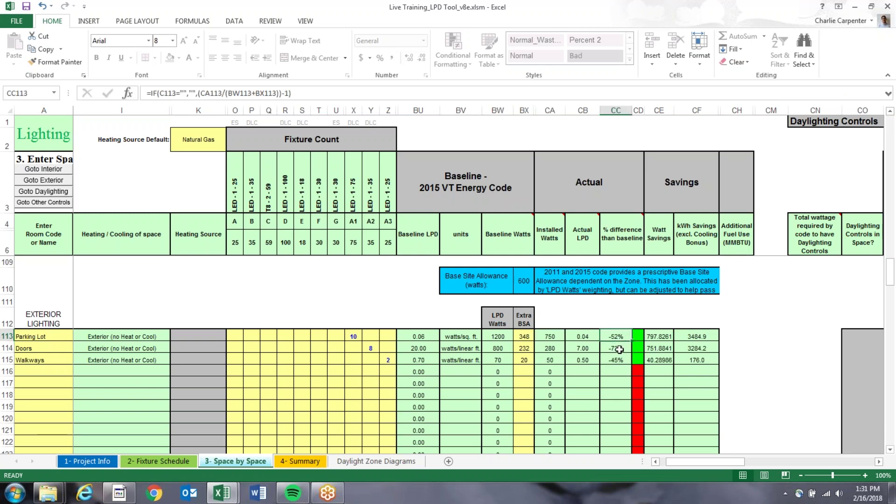
pyautogui.click(621, 350)
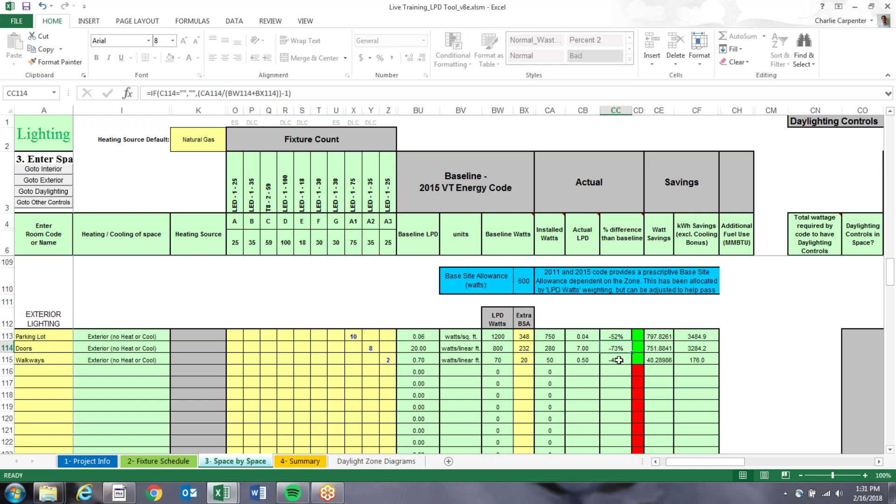
pyautogui.click(619, 361)
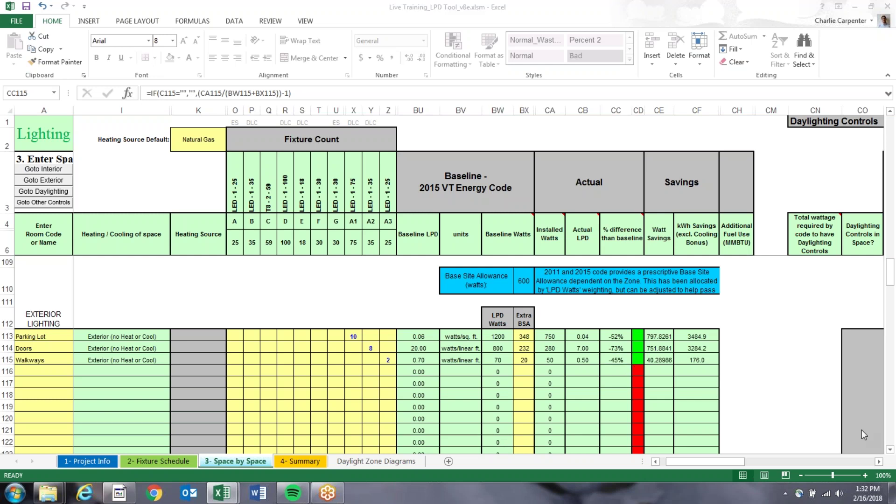
pyautogui.moveTo(638, 336); pyautogui.dragTo(635, 360)
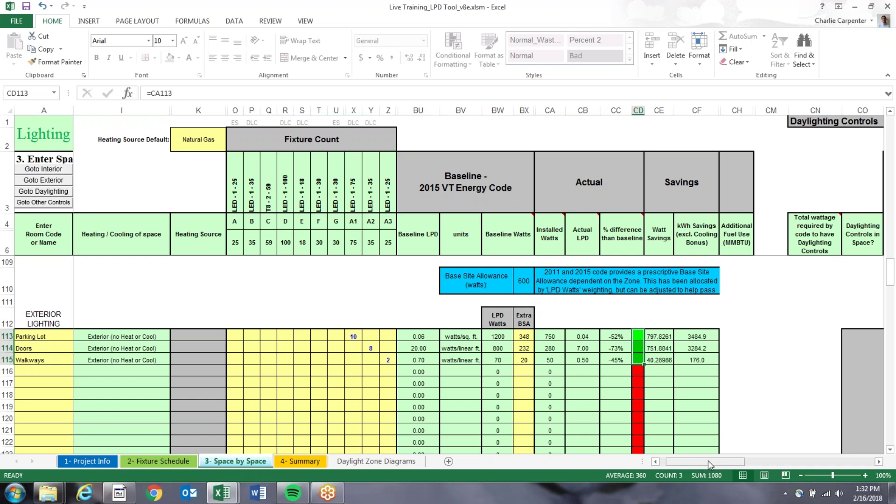
# Enter 2 motion sensors for the Parking Lot under Other Controls, then check the motion sensor savings assumption and controlled fixtures
pyautogui.moveTo(705, 461); pyautogui.dragTo(794, 459)
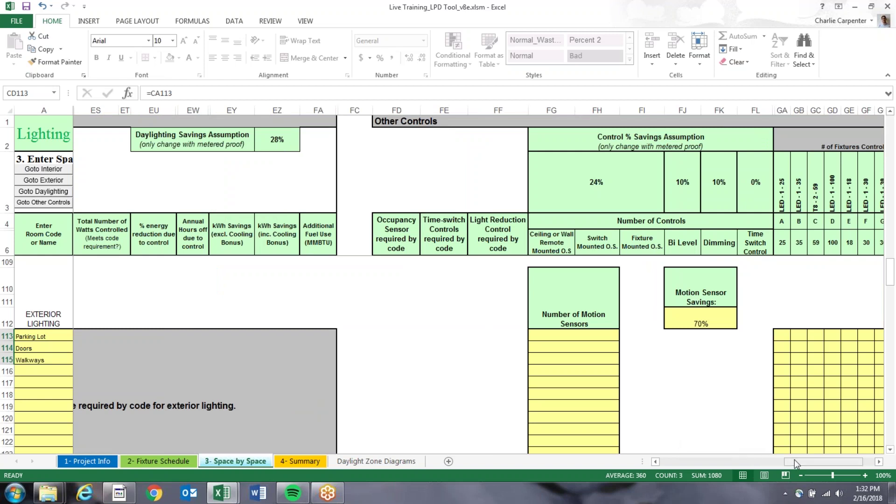
pyautogui.click(589, 337)
pyautogui.write('2')
pyautogui.press('Return')
pyautogui.moveTo(791, 461); pyautogui.dragTo(802, 463)
pyautogui.click(326, 321)
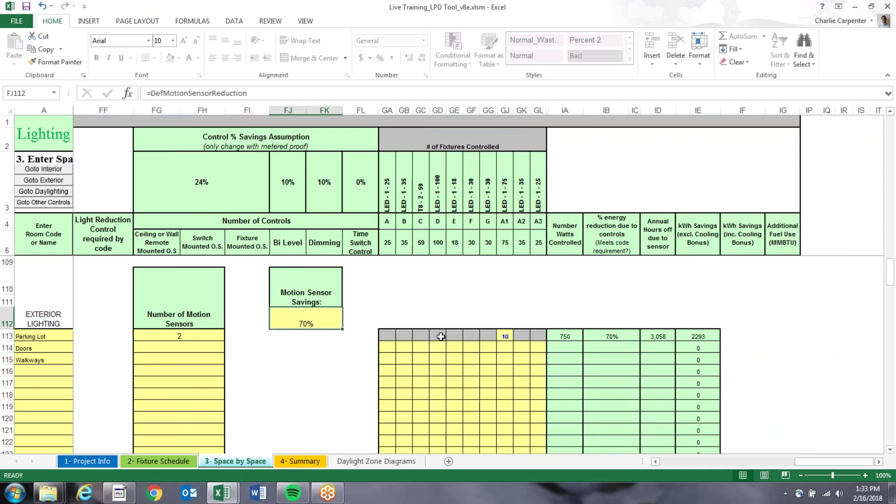
pyautogui.click(504, 336)
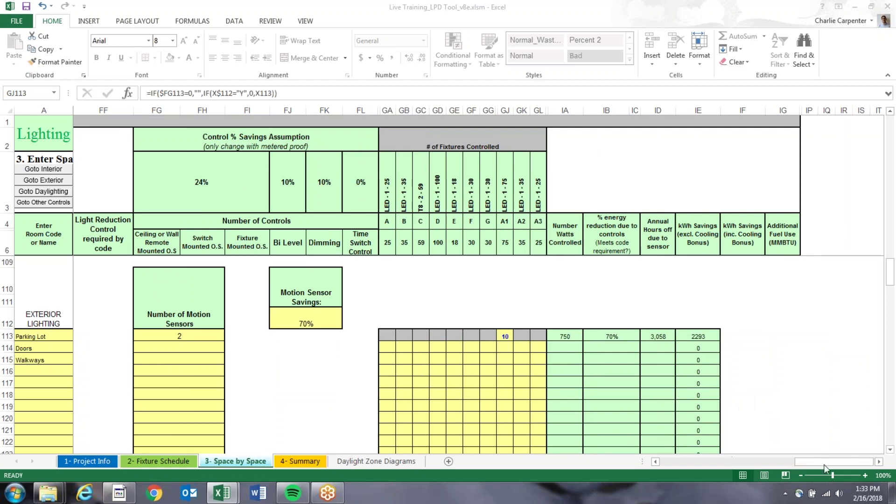
# Switch to the Completed LPD Tool_Training_v8e workbook and show its 4- Summary sheet
pyautogui.moveTo(219, 497)
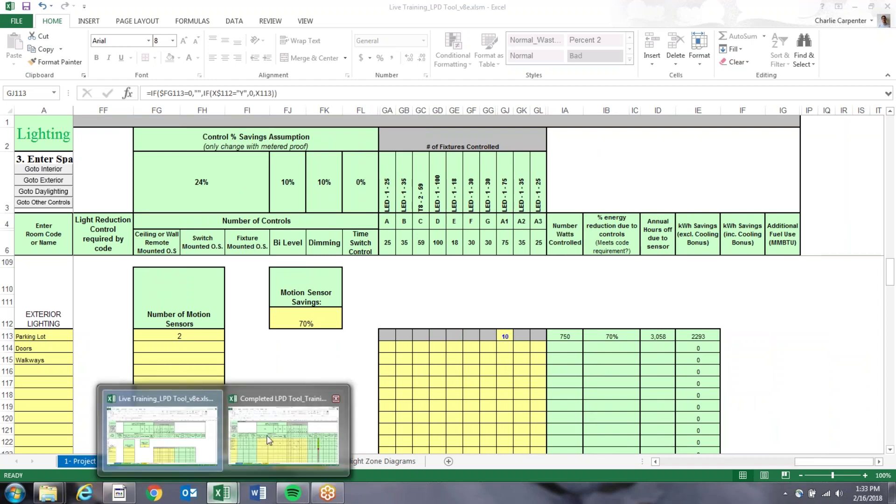
pyautogui.click(269, 438)
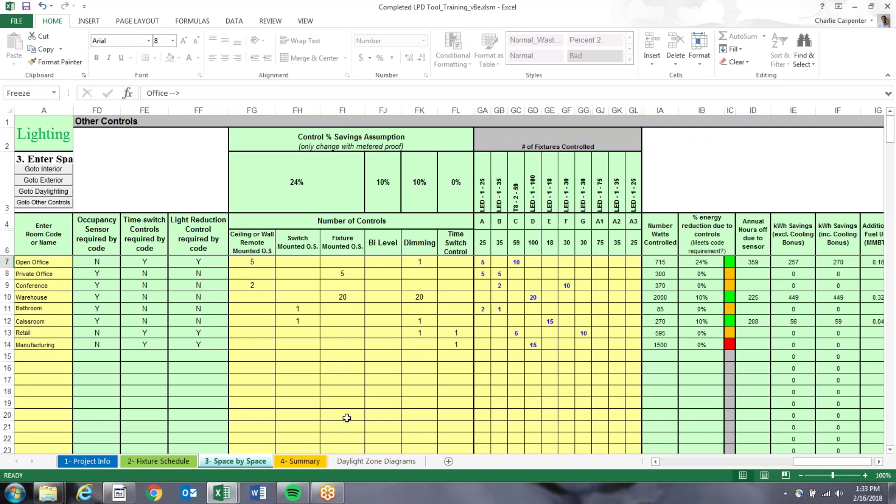
pyautogui.click(296, 463)
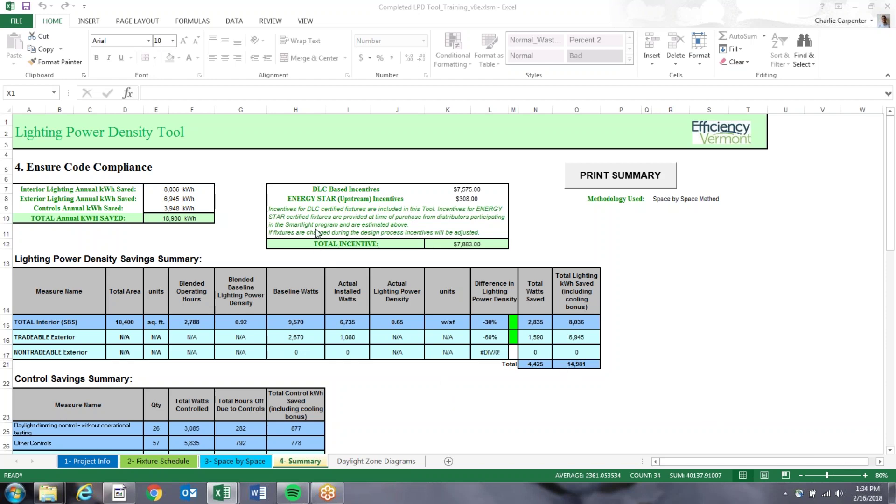
# Review the annual kWh saved for interior, exterior and controls, plus the DLC and ENERGY STAR incentive amounts
pyautogui.click(55, 189)
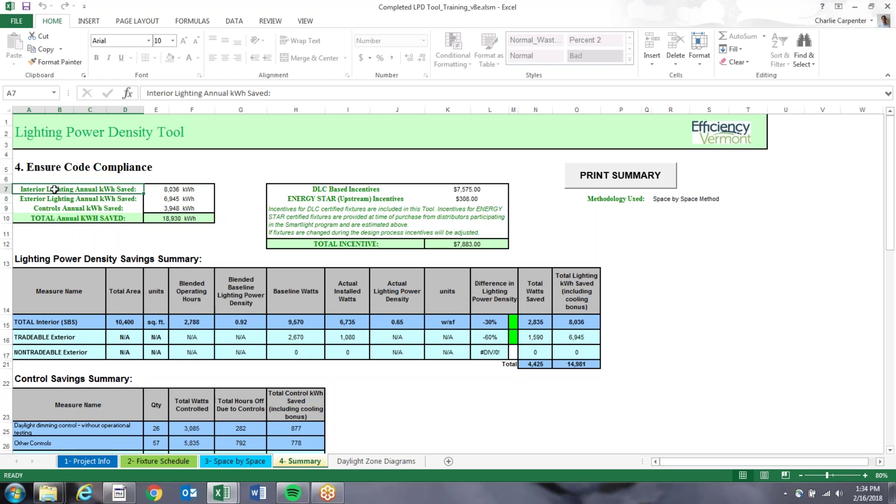
pyautogui.click(126, 176)
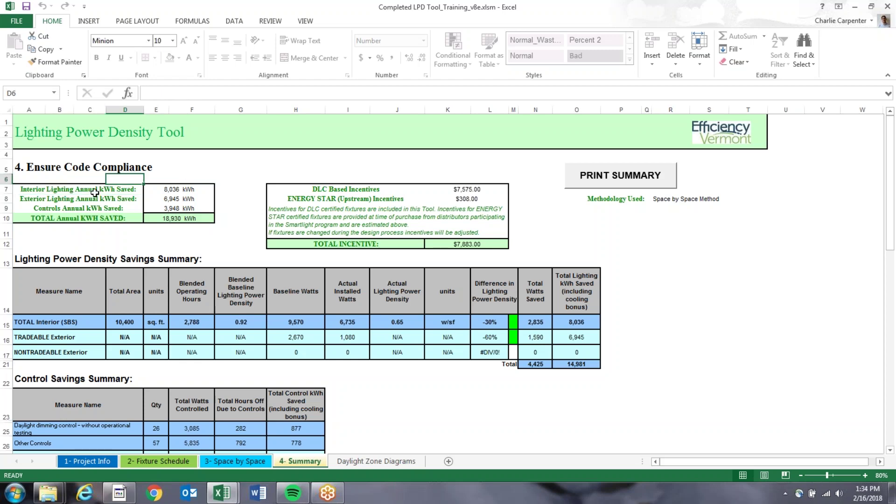
pyautogui.click(70, 191)
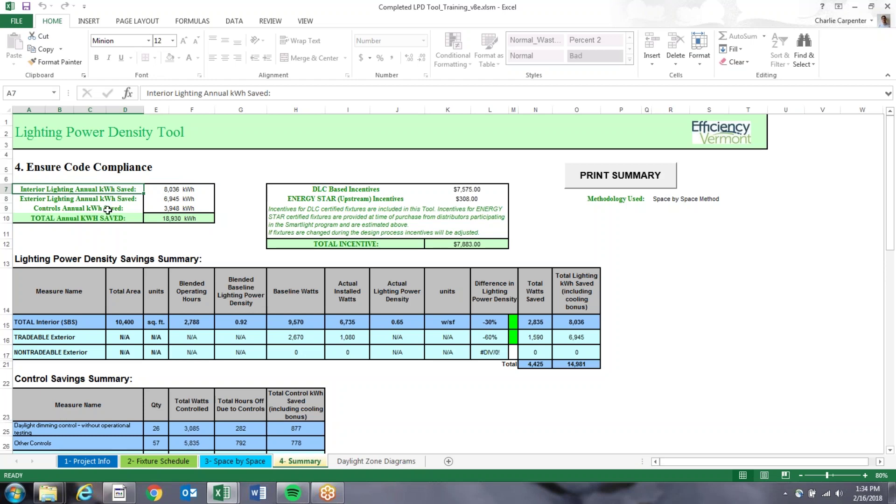
pyautogui.click(166, 207)
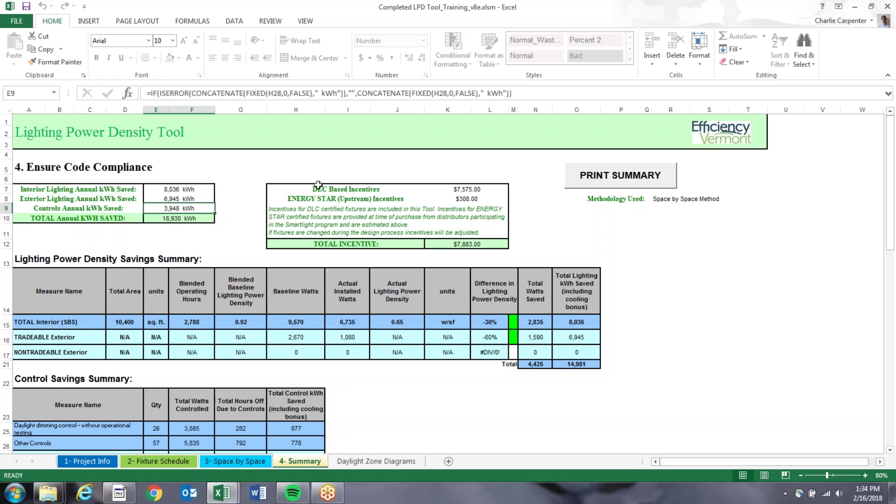
pyautogui.click(332, 177)
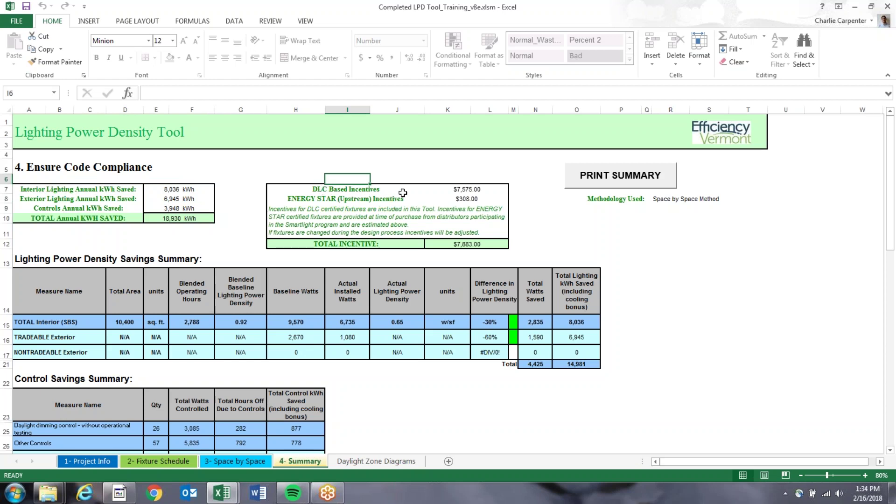
pyautogui.click(463, 190)
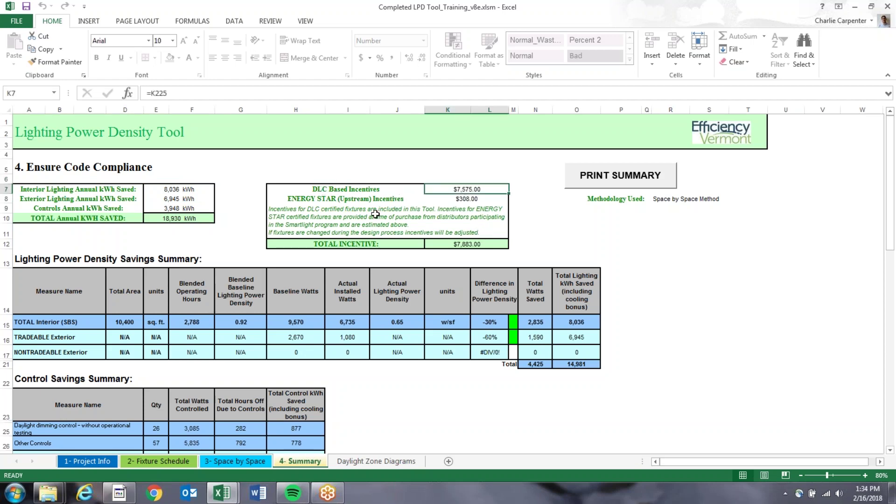
pyautogui.click(468, 202)
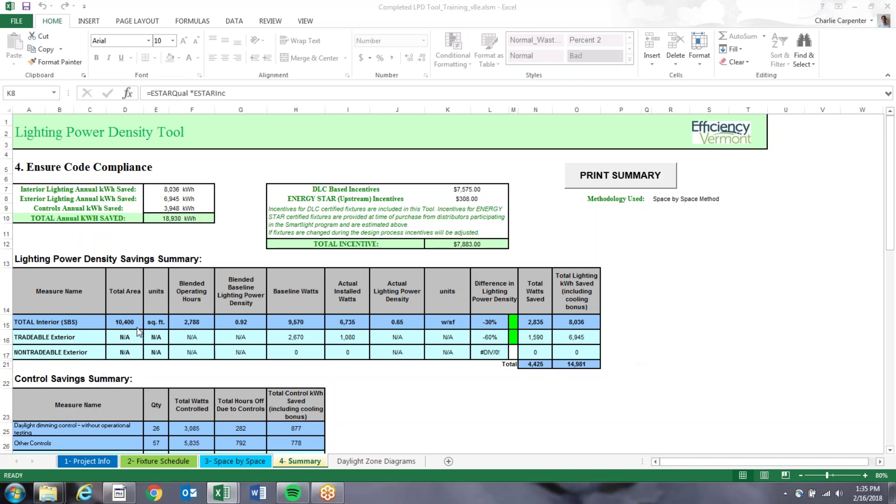
# Review the Lighting Power Density Savings Summary, the Control Savings Summary, and the interior and exterior space details
pyautogui.moveTo(121, 322); pyautogui.dragTo(535, 321)
pyautogui.moveTo(135, 342); pyautogui.dragTo(462, 340)
pyautogui.scroll(-2, 451, 382)
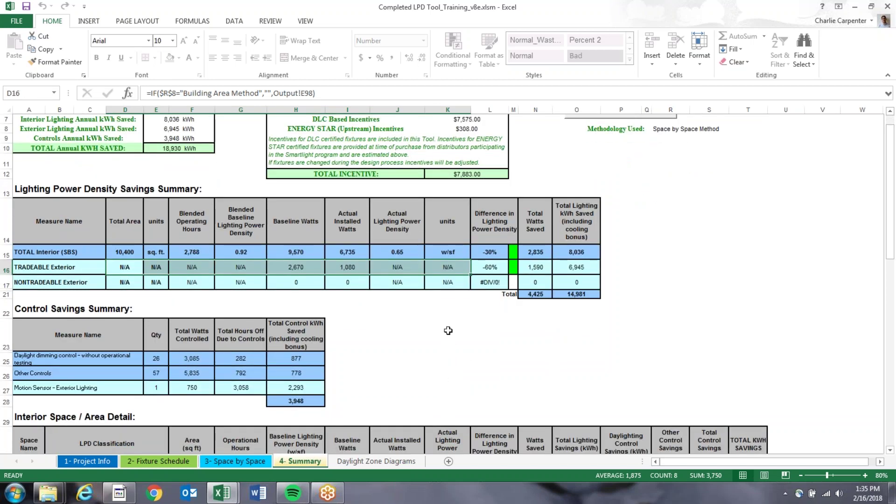
pyautogui.scroll(-1, 451, 331)
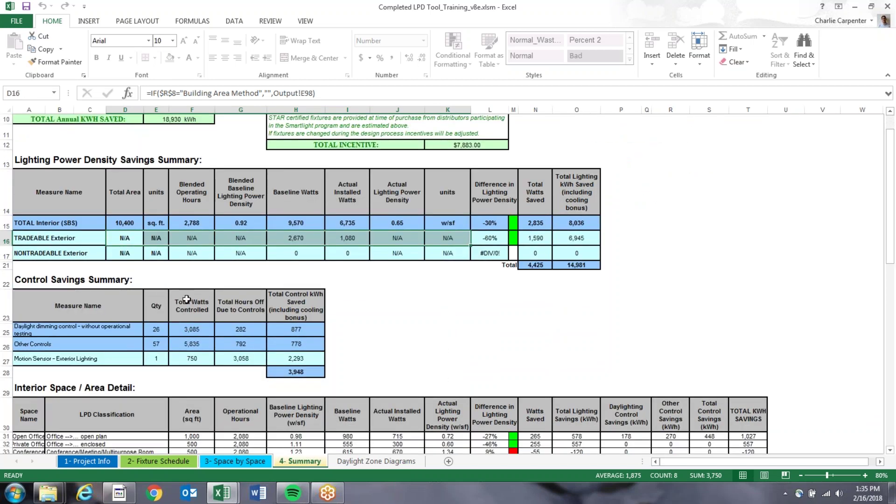
pyautogui.moveTo(158, 320); pyautogui.dragTo(332, 353)
pyautogui.click(359, 356)
pyautogui.scroll(-5, 364, 346)
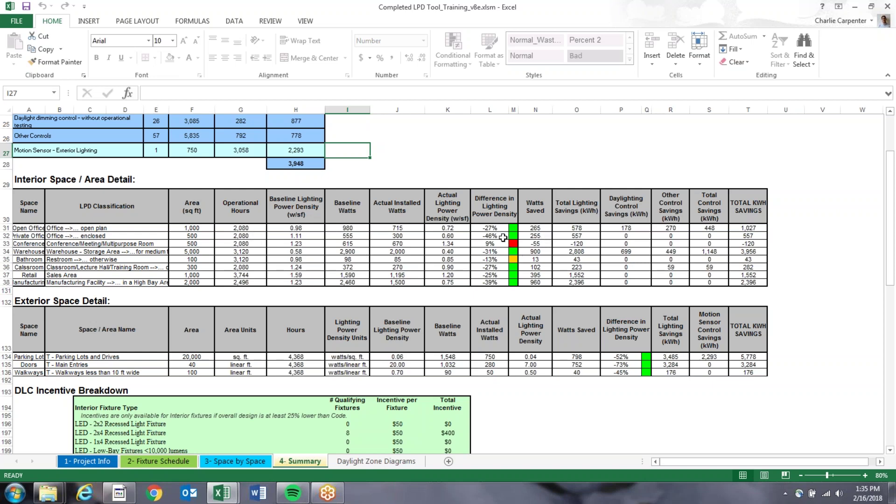
# Check the interior spaces' colour-coded compliance indicators, then compare the 25% interior incentive requirement with the total interior lighting power density difference
pyautogui.moveTo(512, 228); pyautogui.dragTo(513, 283)
pyautogui.click(536, 163)
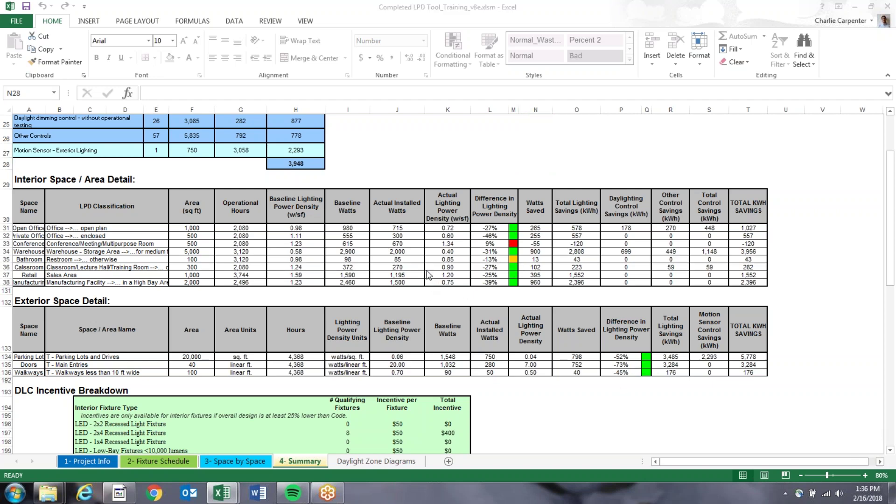
pyautogui.scroll(-4, 420, 173)
pyautogui.scroll(-3, 418, 176)
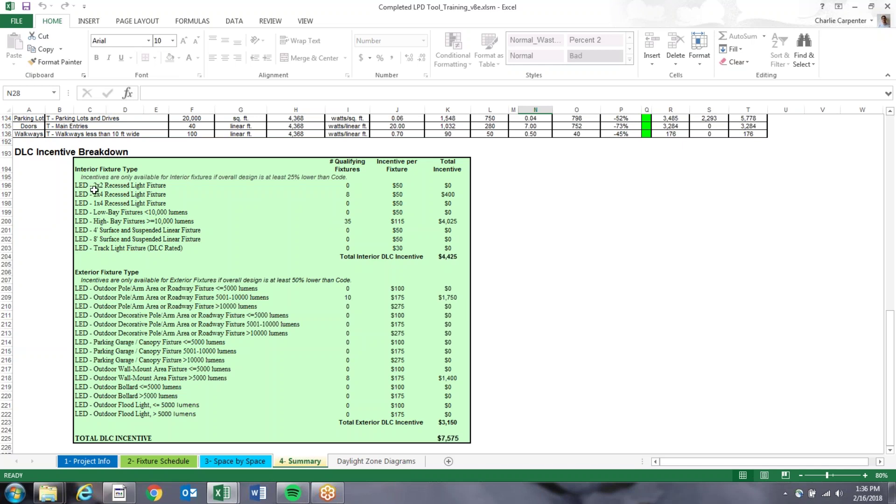
pyautogui.click(92, 178)
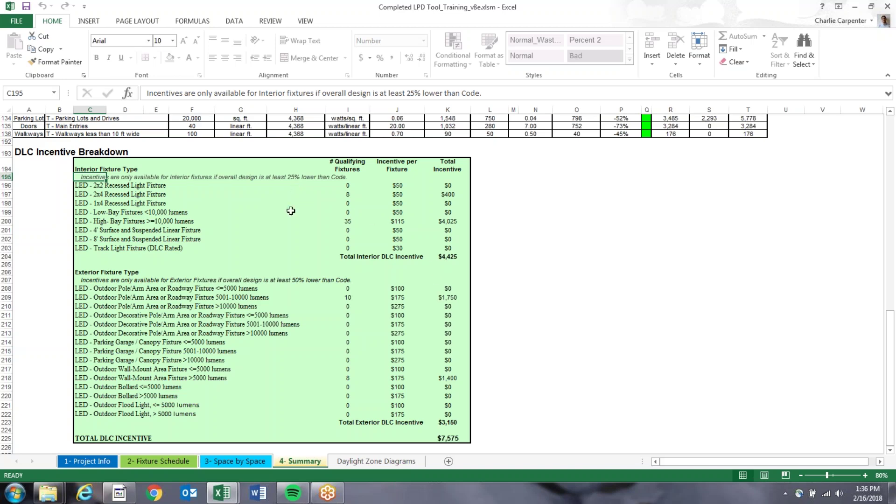
pyautogui.scroll(10, 297, 219)
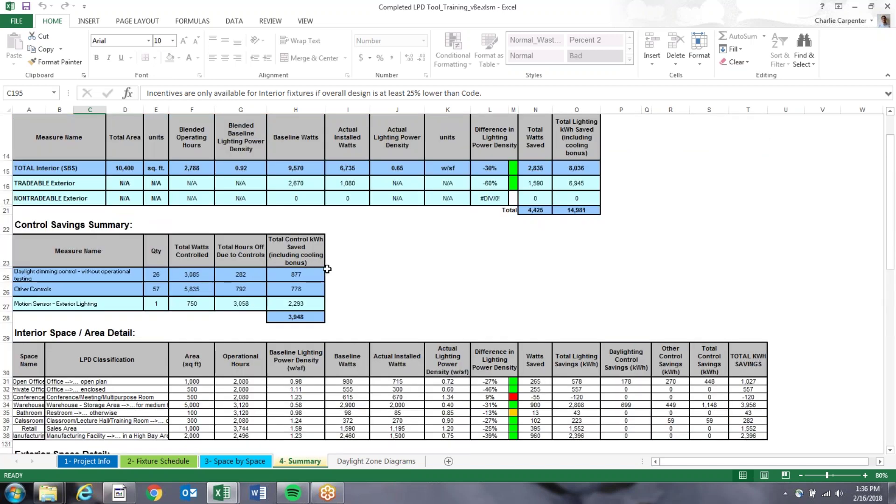
pyautogui.scroll(1, 327, 269)
pyautogui.click(490, 213)
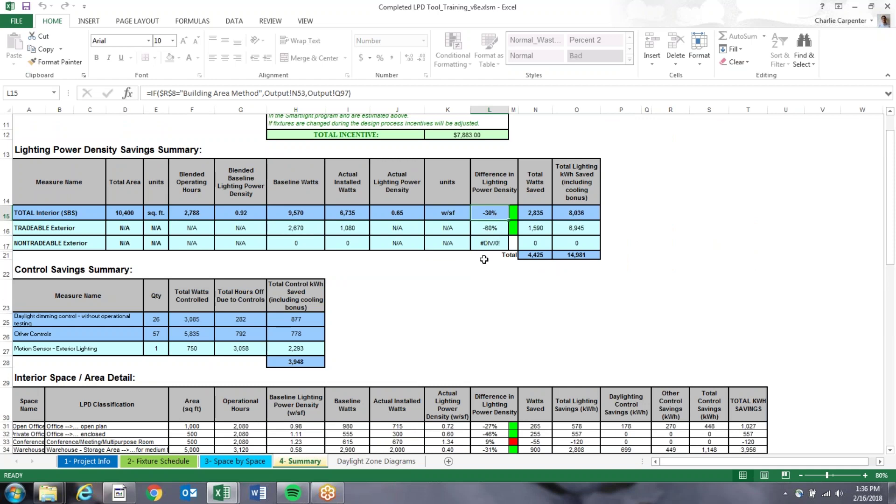
# Review the qualifying interior fixtures, their incentive per fixture and the Total Interior DLC Incentive in the DLC Incentive Breakdown
pyautogui.scroll(-10, 484, 260)
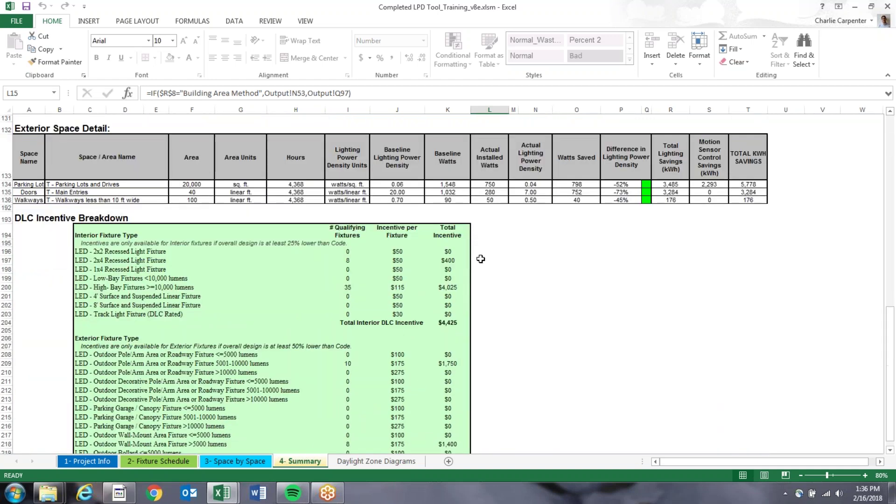
pyautogui.click(347, 261)
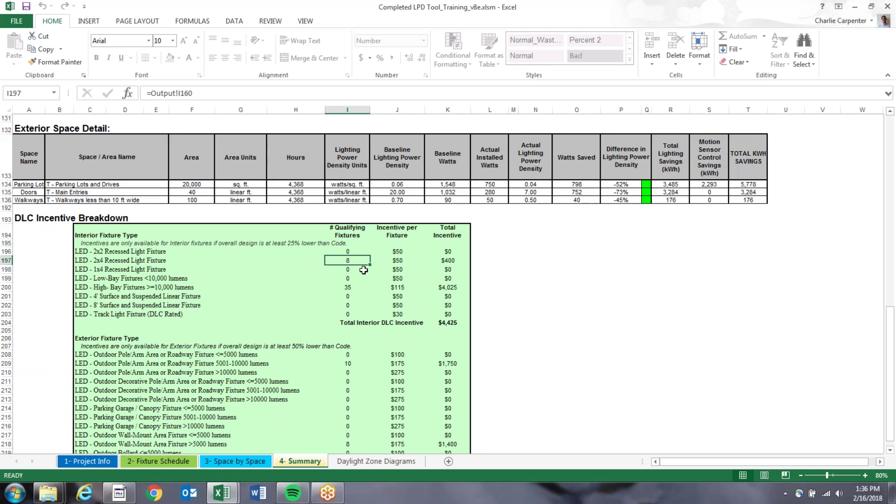
pyautogui.click(352, 286)
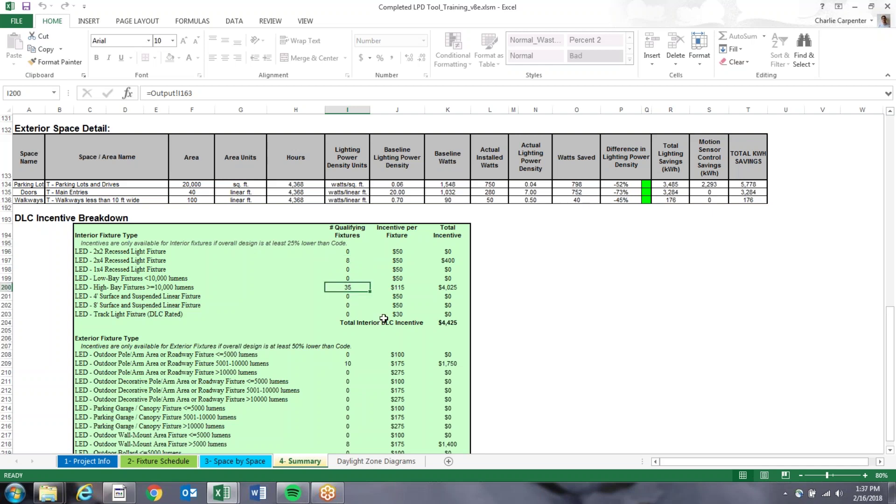
pyautogui.moveTo(401, 263); pyautogui.dragTo(413, 288)
pyautogui.moveTo(452, 262); pyautogui.dragTo(448, 323)
pyautogui.click(512, 346)
pyautogui.click(445, 323)
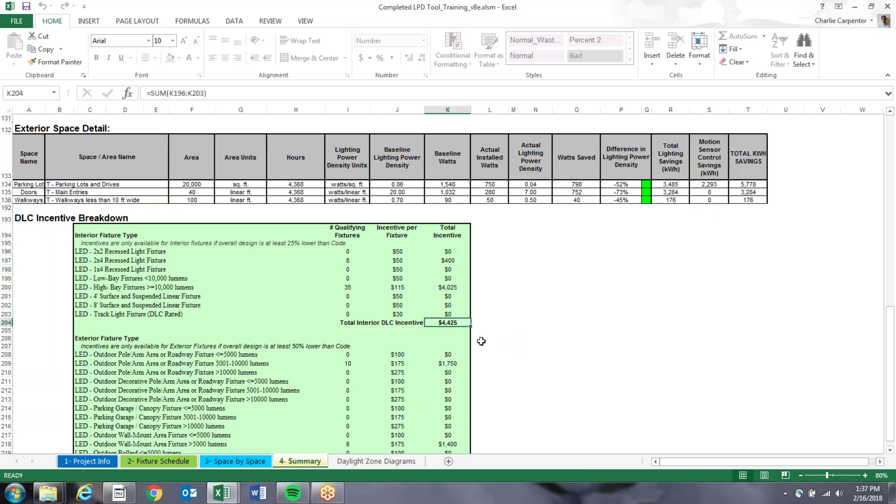
# Compare the 50% exterior incentive requirement with the lighting power density difference for TRADEABLE Exterior
pyautogui.scroll(-1, 516, 339)
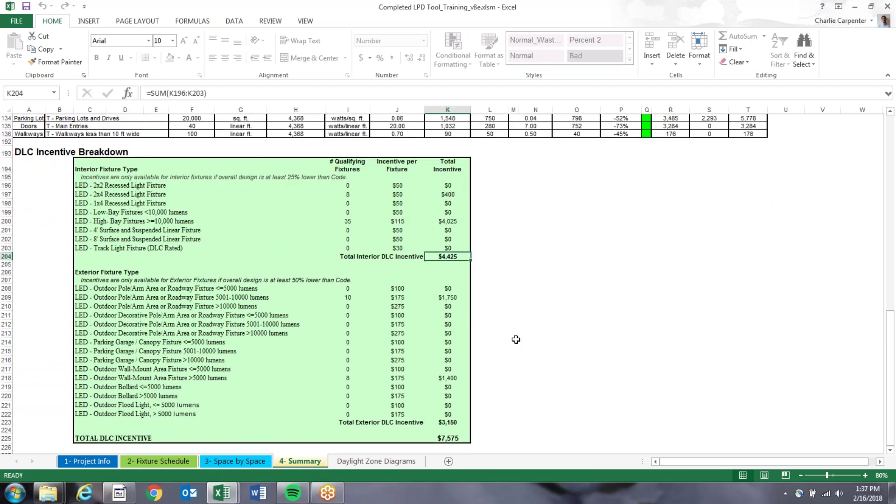
pyautogui.click(89, 281)
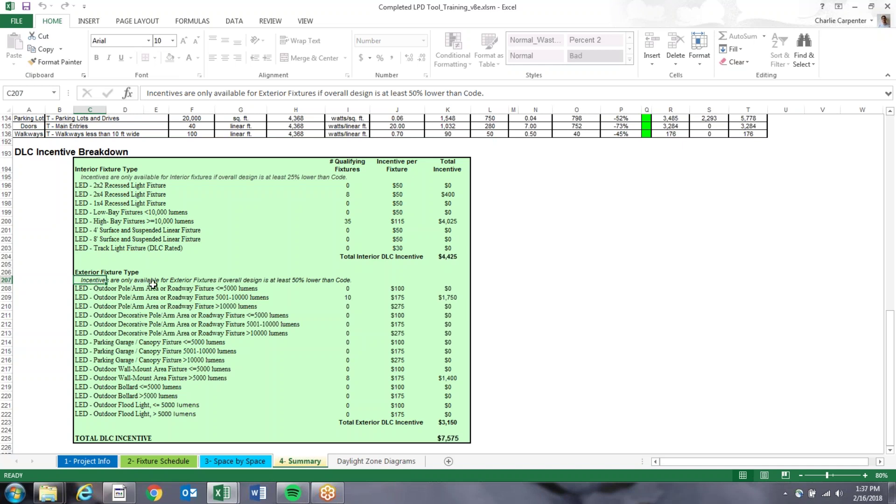
pyautogui.click(209, 282)
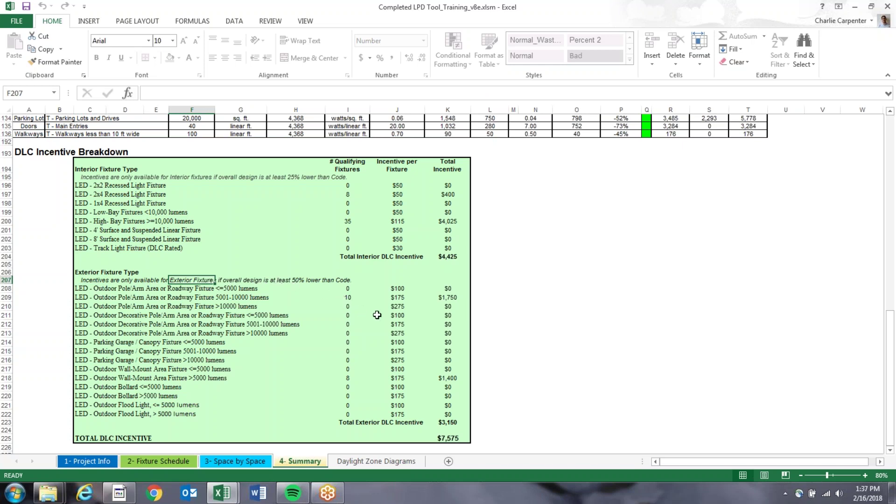
pyautogui.click(353, 298)
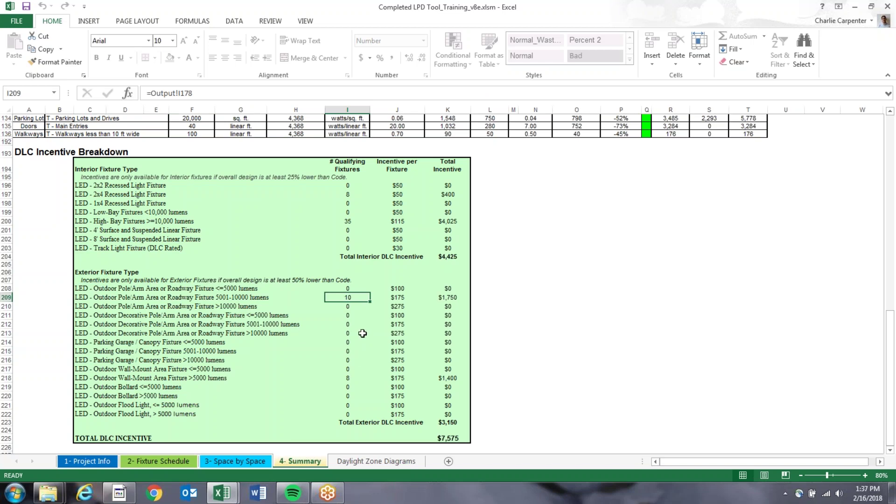
pyautogui.scroll(8, 362, 333)
pyautogui.scroll(2, 362, 333)
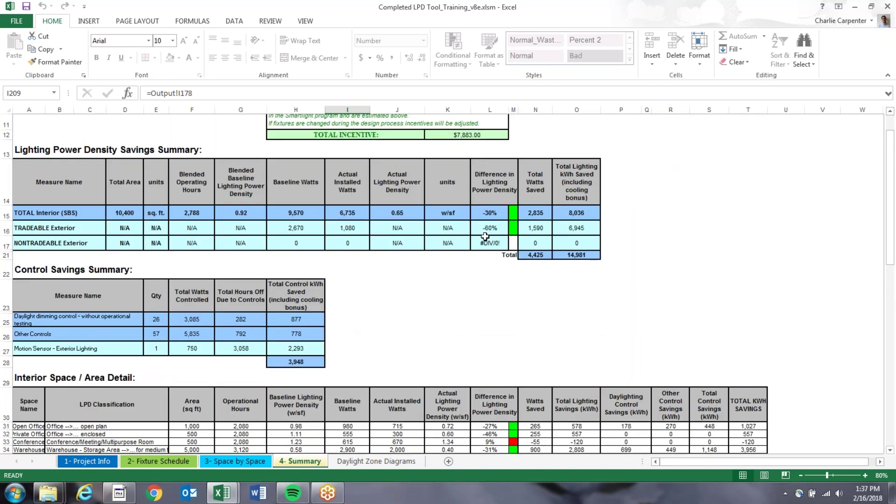
pyautogui.click(490, 226)
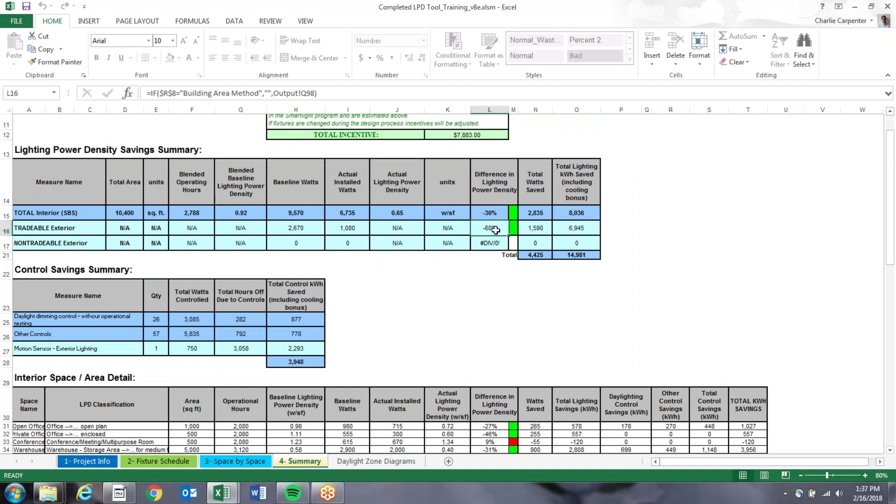
# Review the incentives for the exterior pole/arm and wall-mount fixtures, the Total Exterior DLC Incentive and the TOTAL DLC INCENTIVE
pyautogui.scroll(-7, 495, 230)
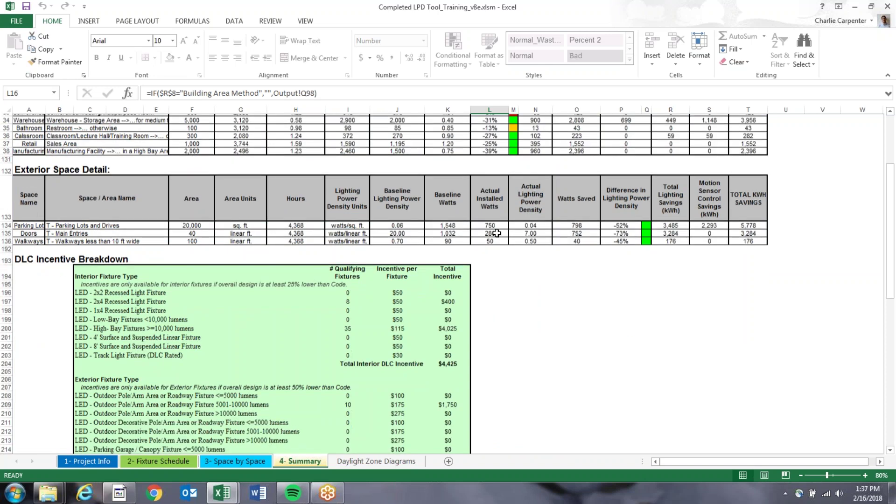
pyautogui.scroll(-6, 496, 233)
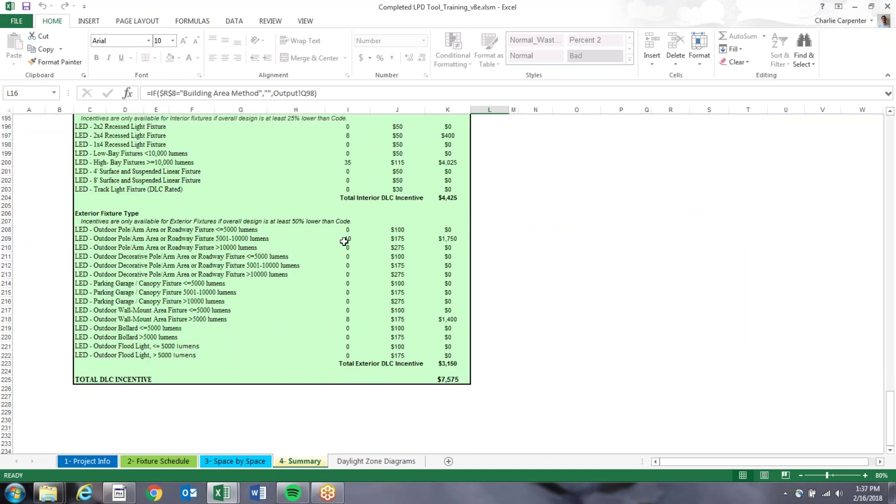
pyautogui.moveTo(345, 240); pyautogui.dragTo(386, 332)
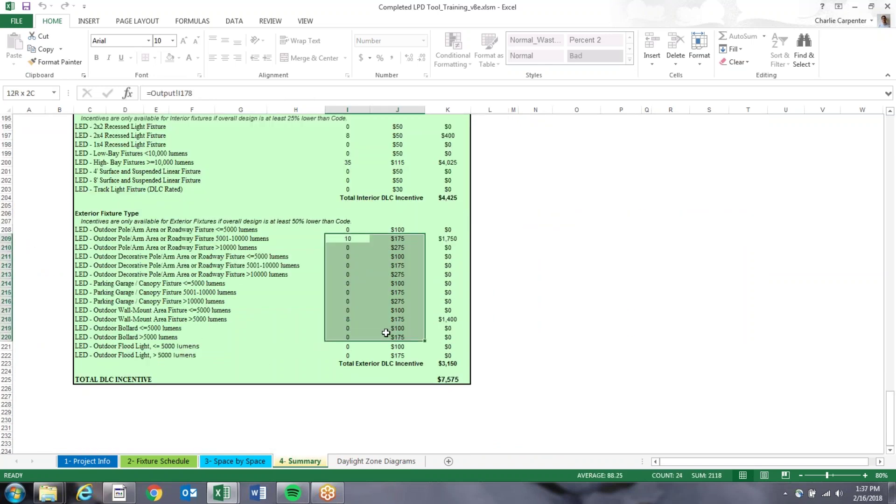
pyautogui.click(535, 353)
pyautogui.click(344, 240)
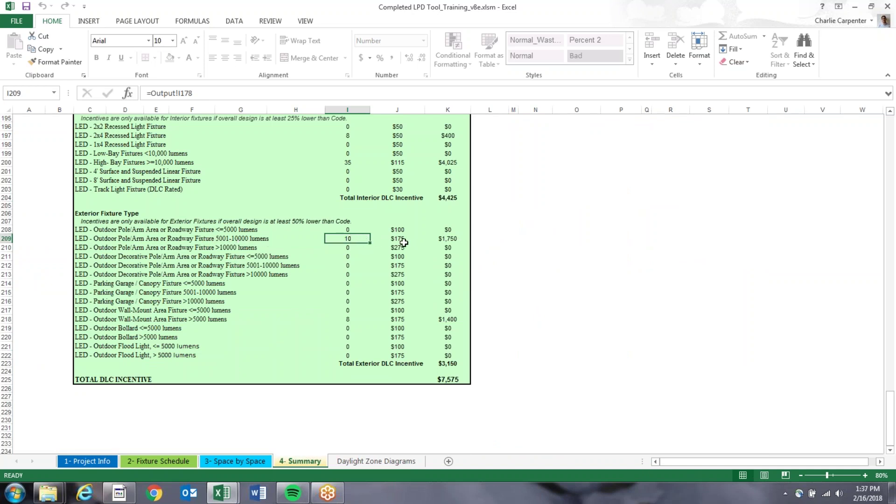
pyautogui.click(349, 321)
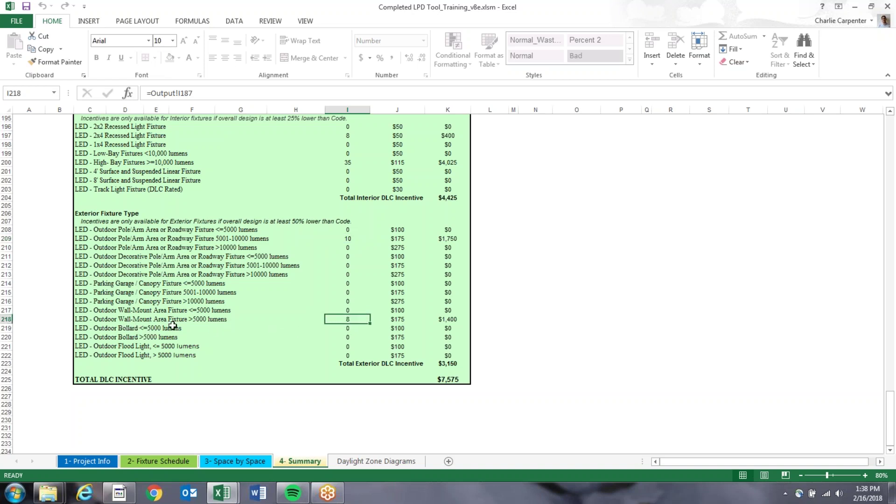
pyautogui.click(405, 321)
pyautogui.click(447, 319)
pyautogui.click(450, 364)
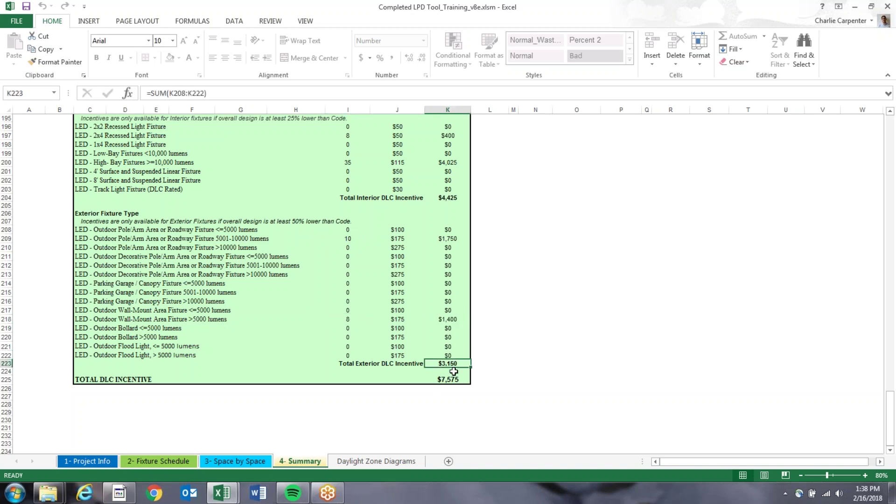
pyautogui.click(460, 379)
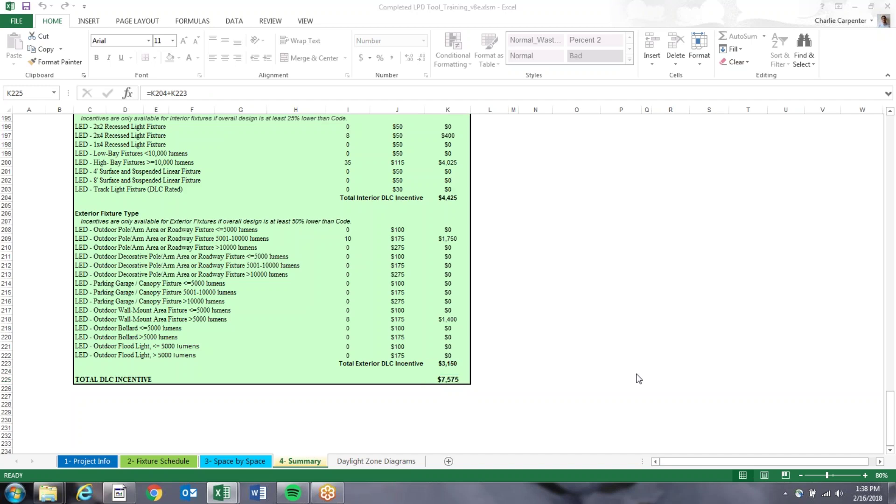
# Return to the Ensure Code Compliance section at the start of the sheet and review the overall savings and incentive totals
pyautogui.scroll(6, 590, 357)
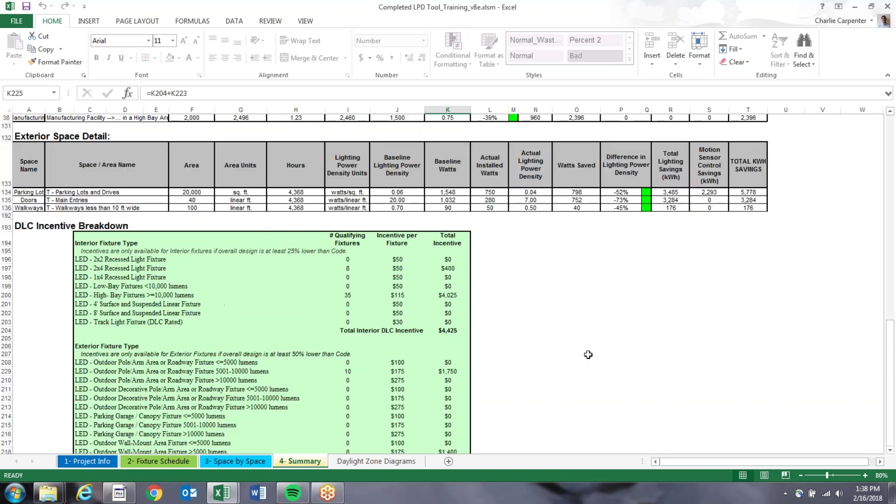
pyautogui.scroll(6, 588, 355)
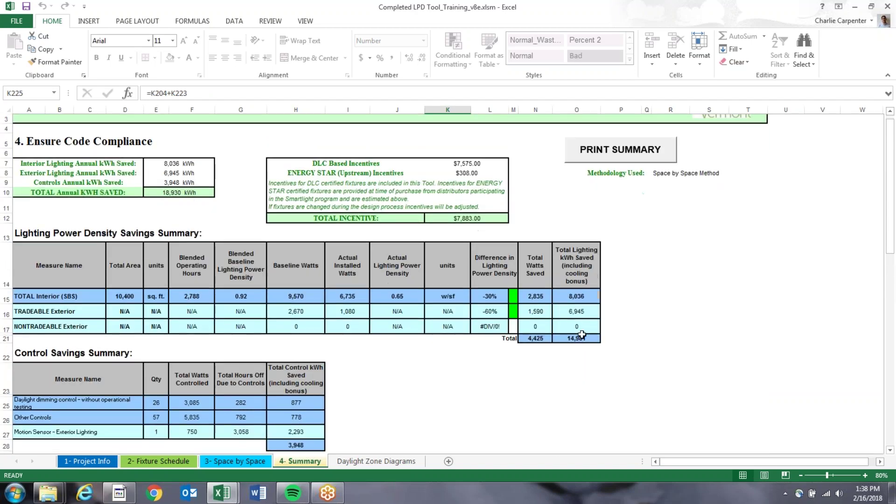
pyautogui.scroll(-1, 581, 332)
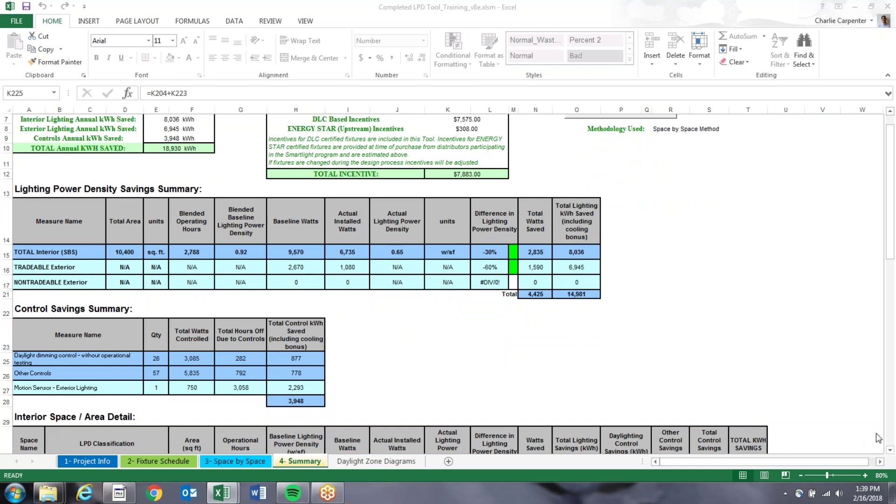
pyautogui.scroll(1, 652, 304)
pyautogui.scroll(2, 651, 304)
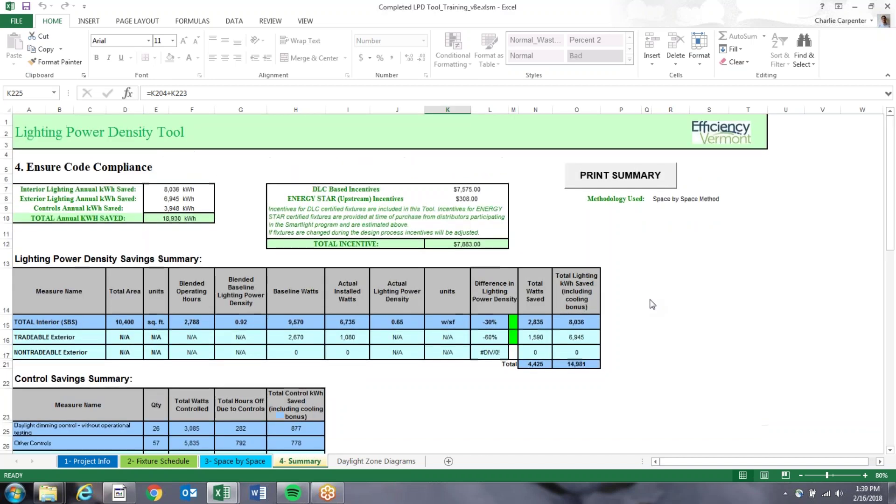